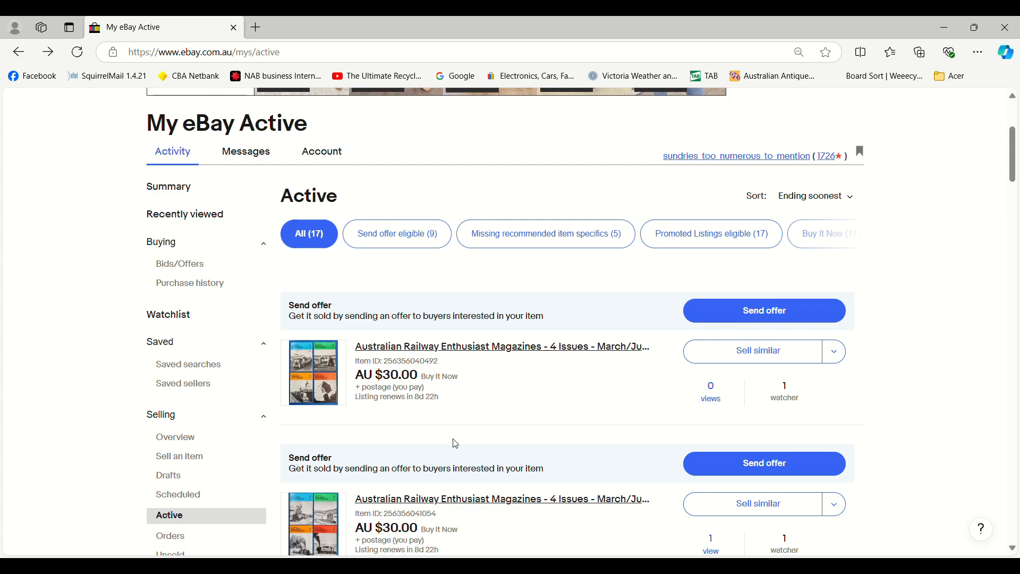
Look through all active listings in My eBay, checking each item's price, views and watchers
scroll(494, 386, "down", 3)
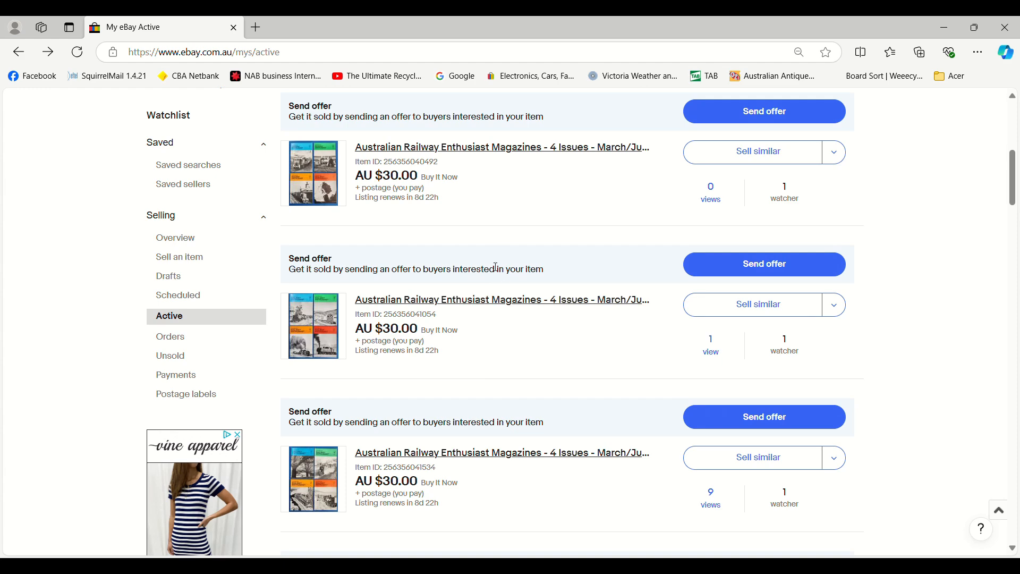
scroll(491, 339, "down", 2)
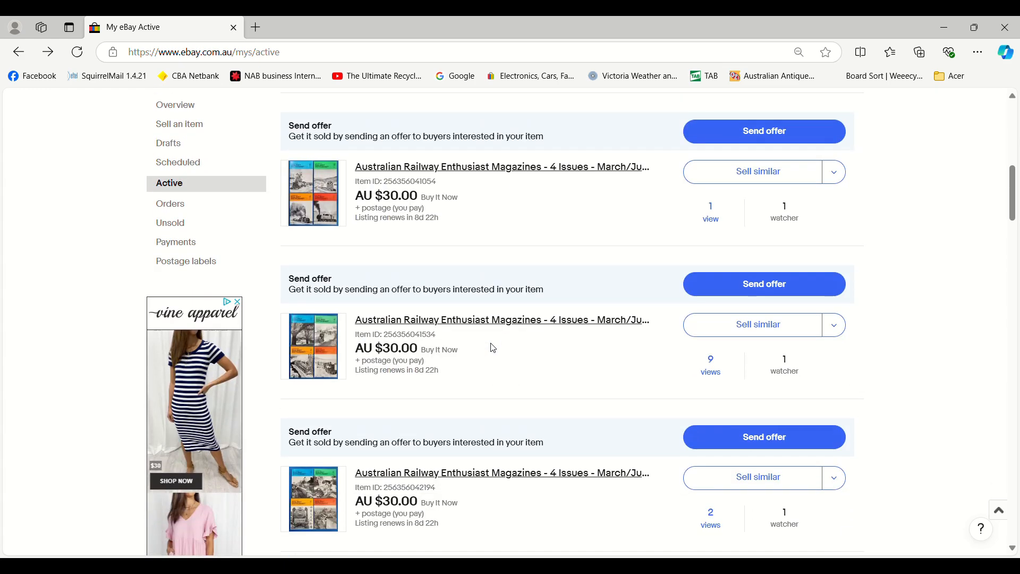
scroll(491, 340, "down", 2)
scroll(535, 387, "down", 7)
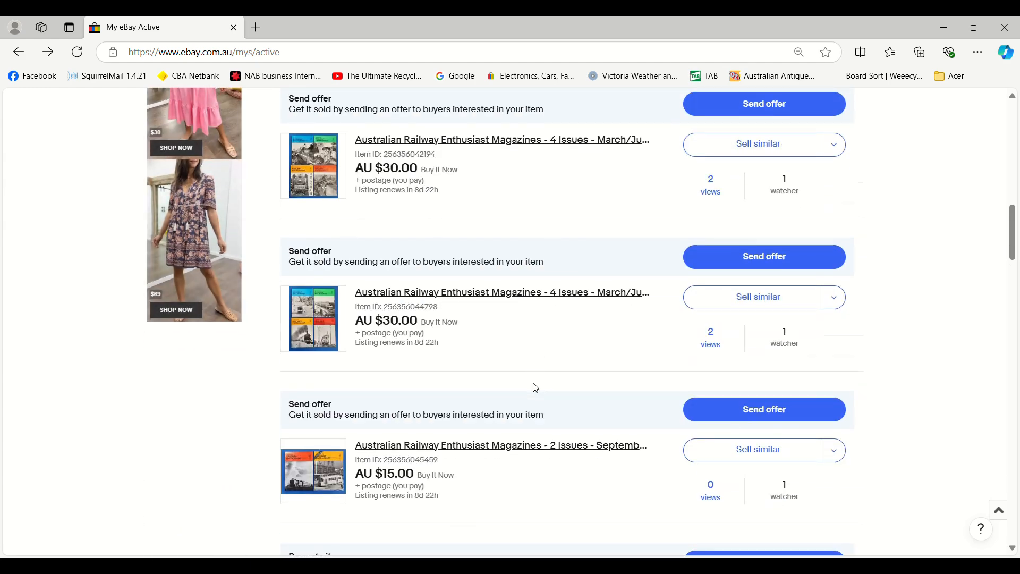
scroll(536, 388, "down", 7)
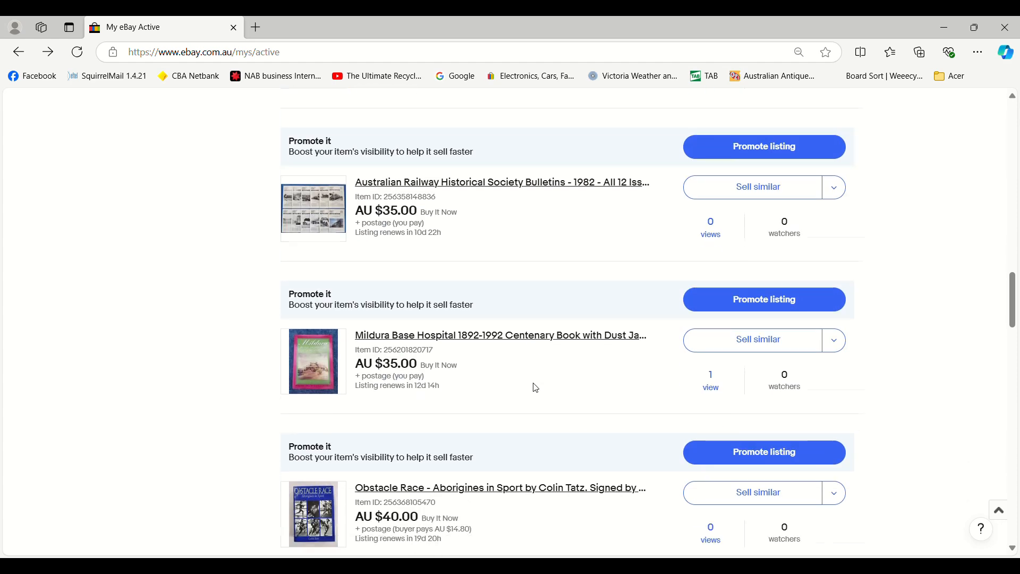
scroll(525, 374, "down", 1)
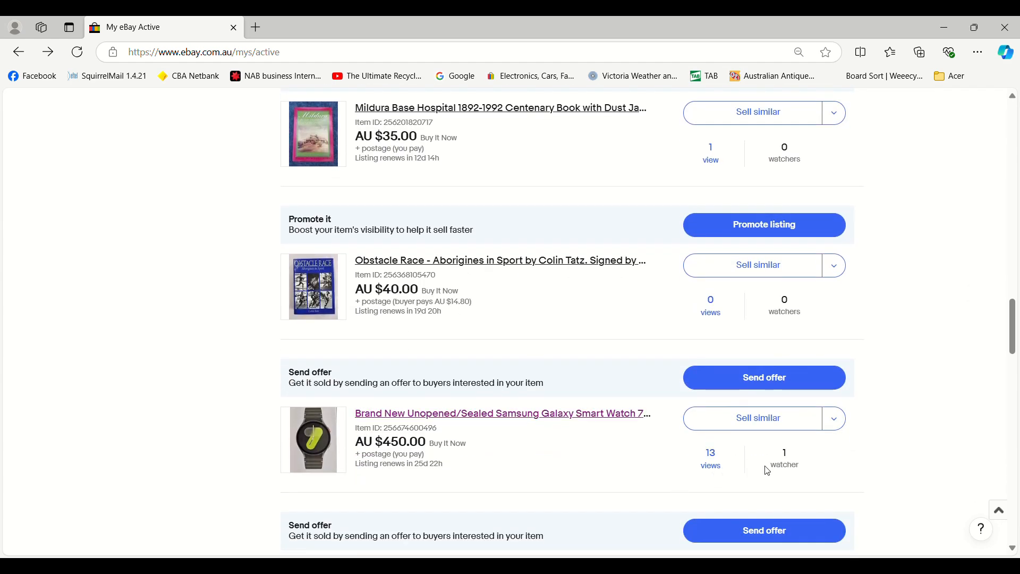
scroll(563, 460, "down", 1)
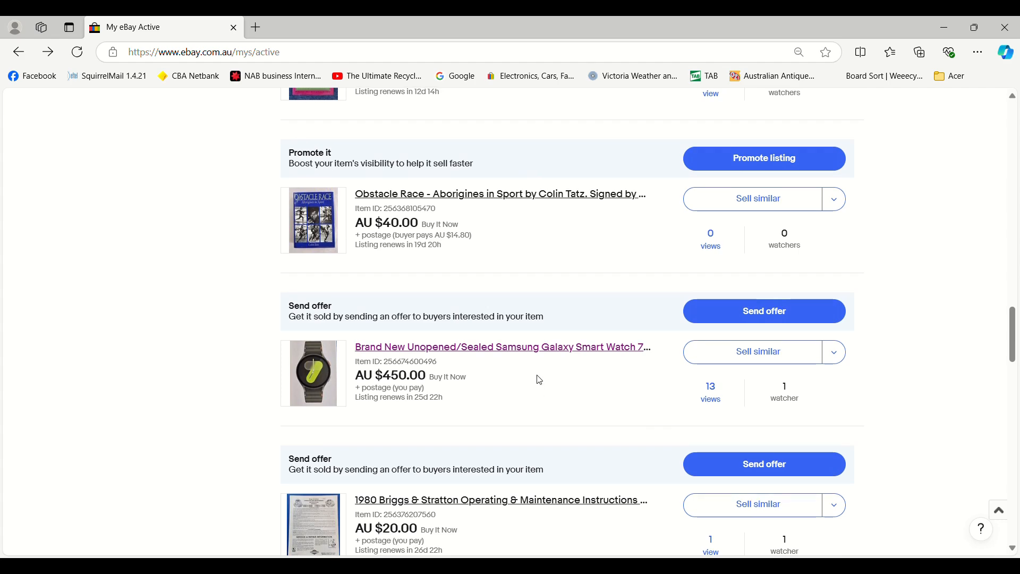
scroll(539, 380, "down", 7)
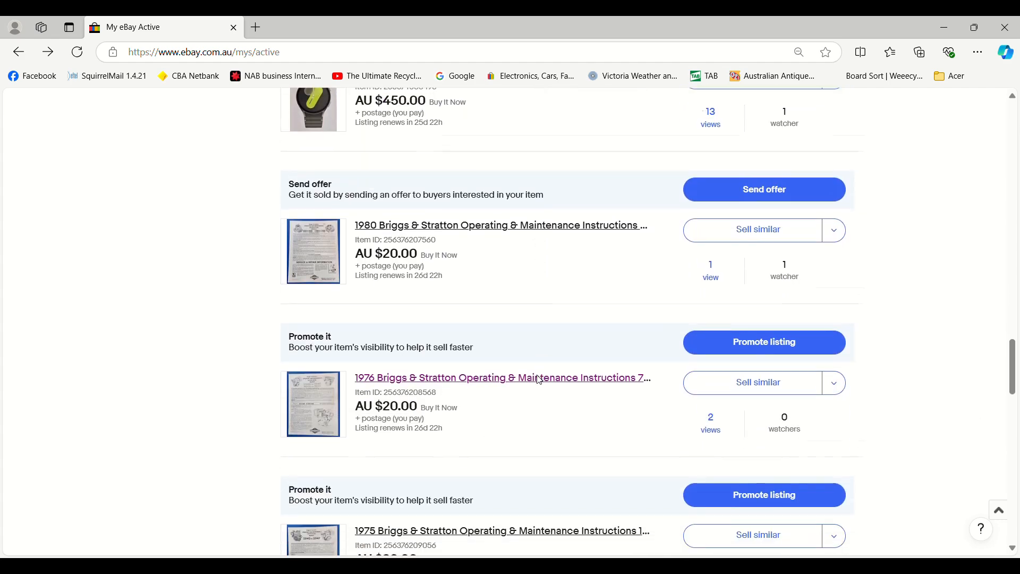
scroll(539, 380, "down", 4)
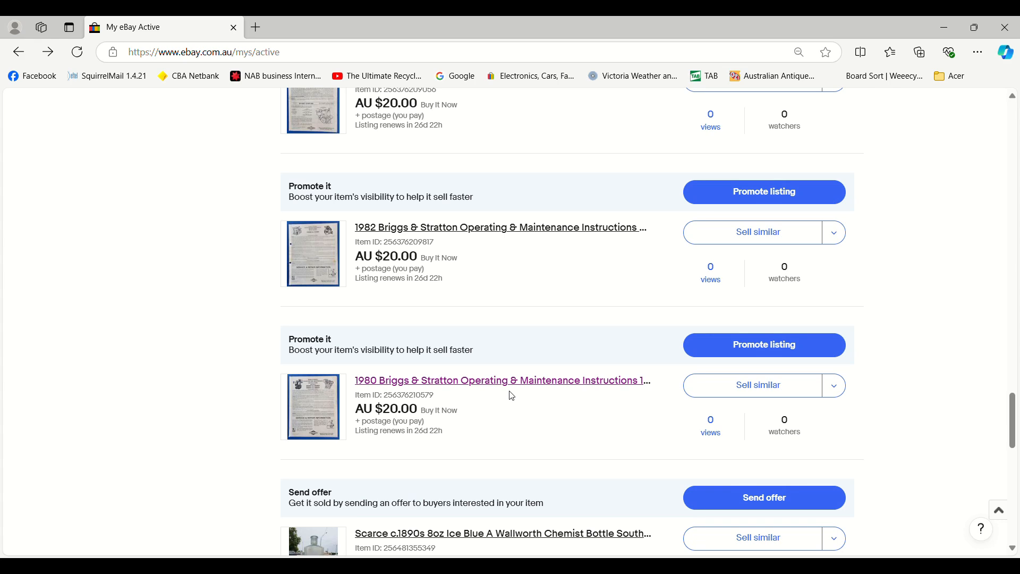
scroll(452, 421, "down", 3)
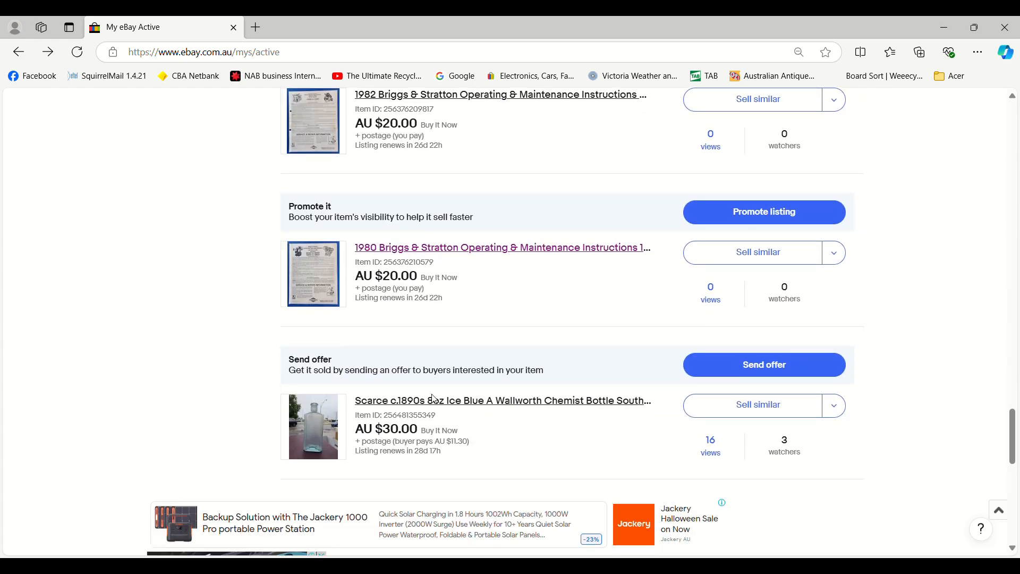
scroll(569, 351, "up", 5)
scroll(576, 353, "up", 12)
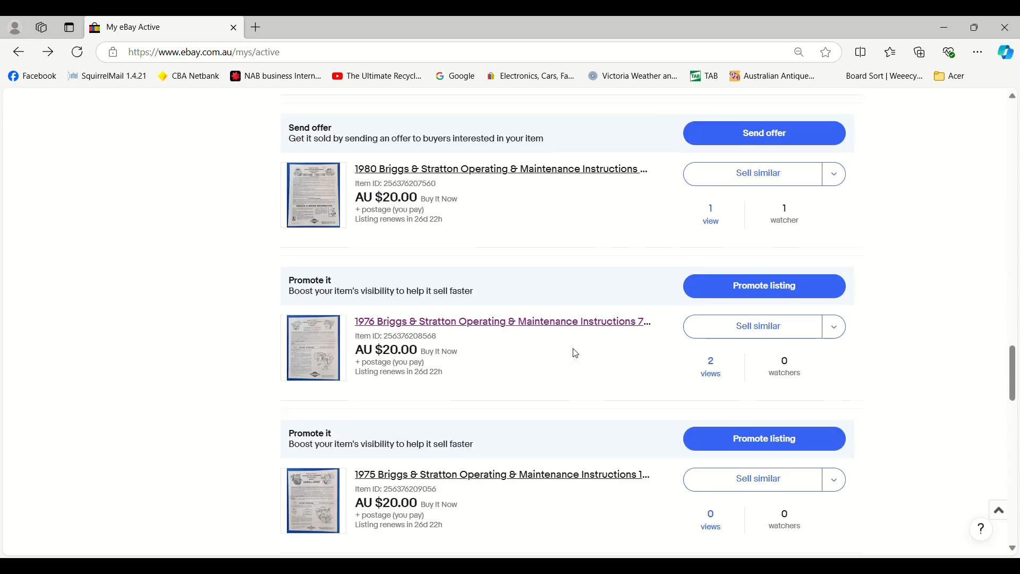
scroll(581, 292, "up", 6)
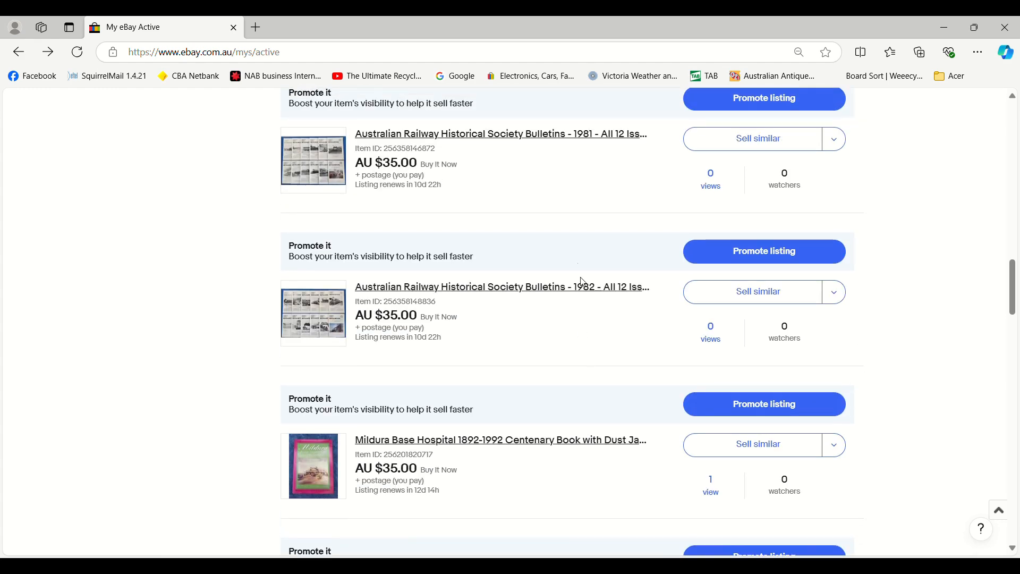
scroll(579, 265, "up", 10)
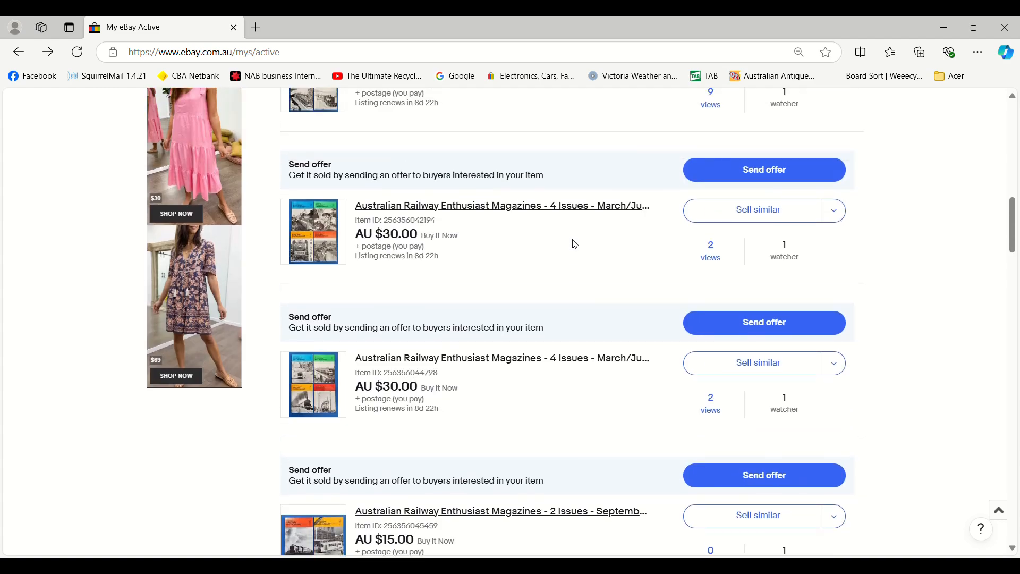
scroll(576, 244, "up", 12)
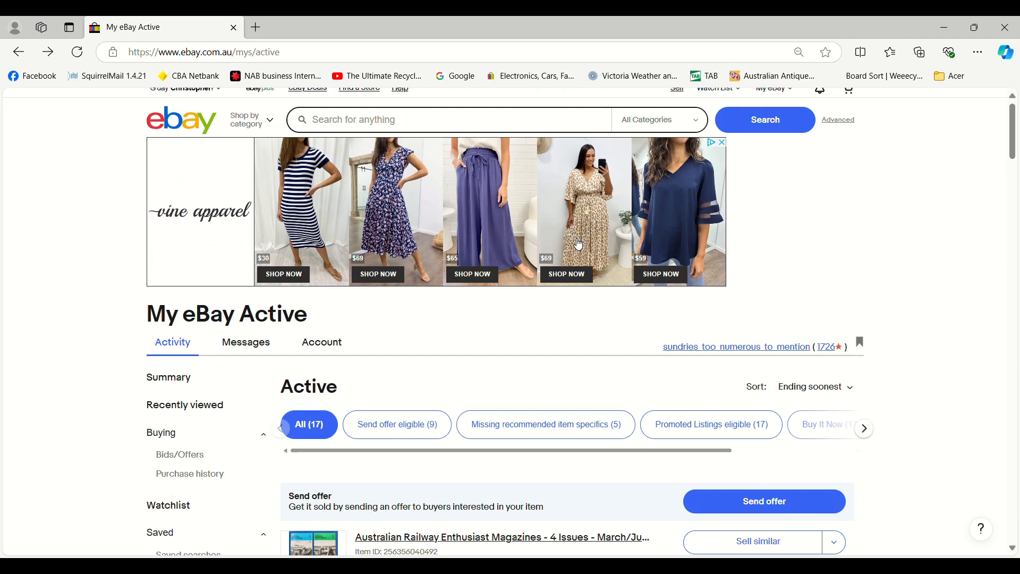
Open the seller account's feedback profile and review its feedback ratings, detailed seller ratings and received comments
scroll(585, 255, "down", 2)
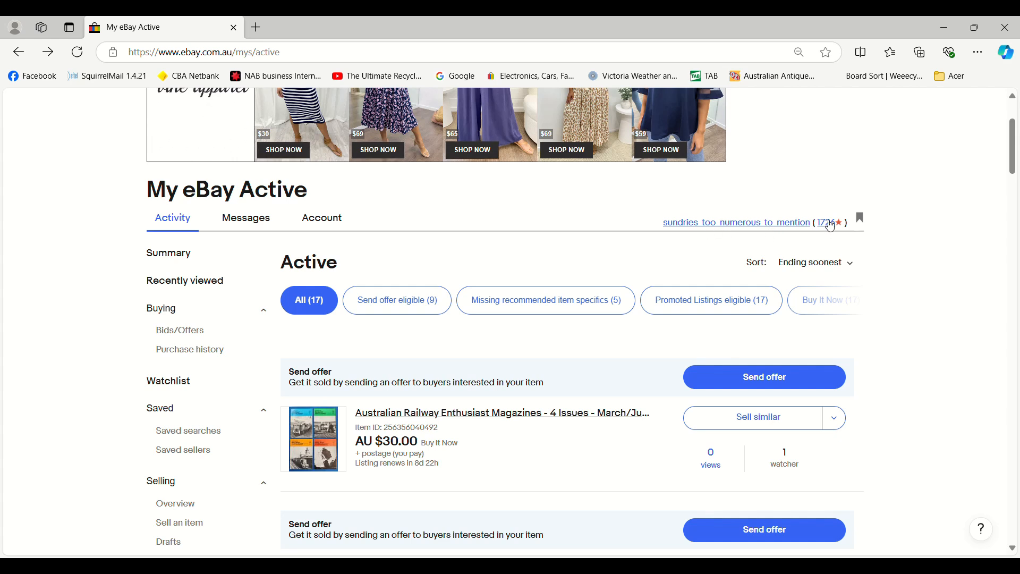
left_click(831, 224)
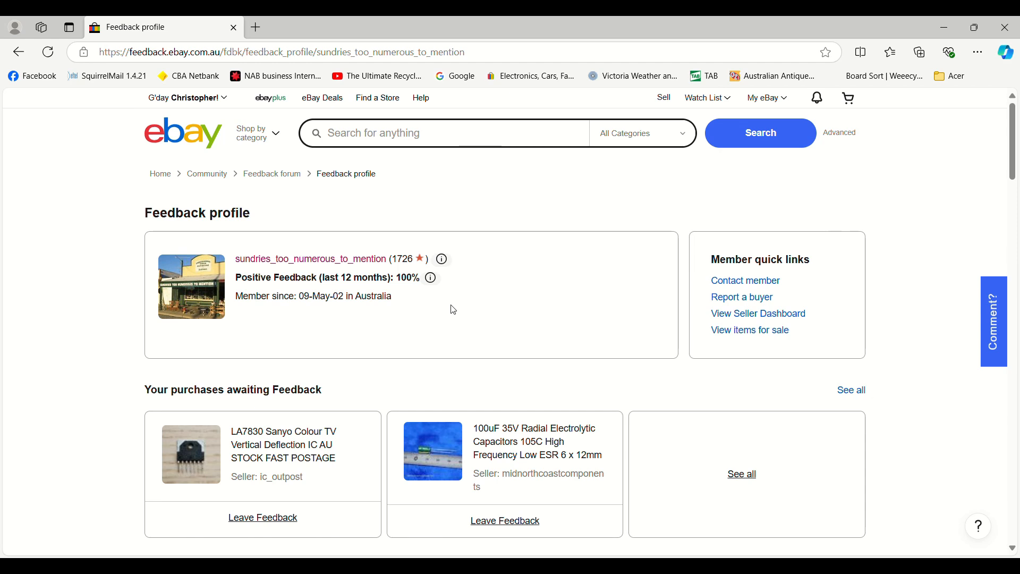
scroll(461, 304, "down", 1)
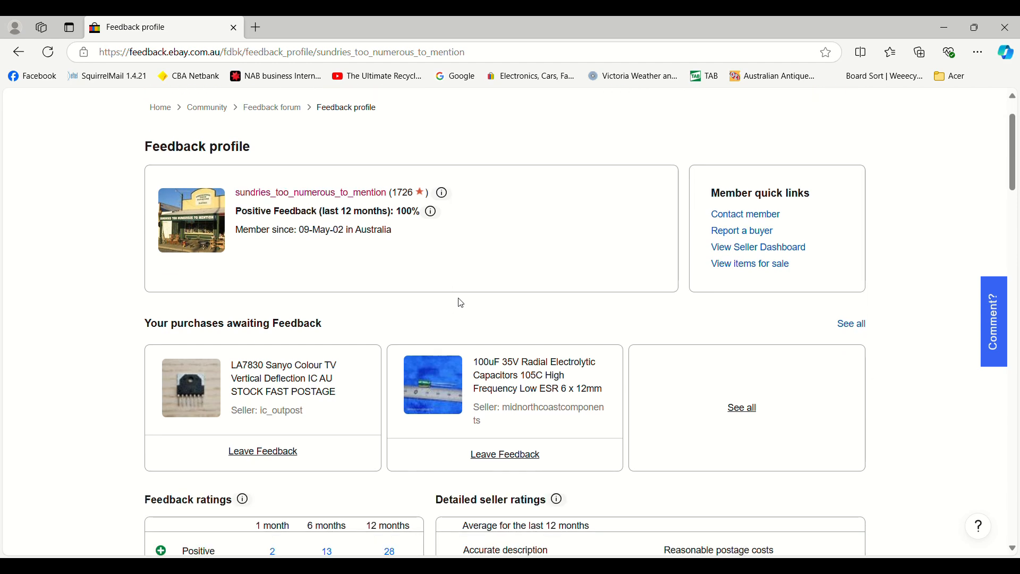
scroll(412, 222, "down", 3)
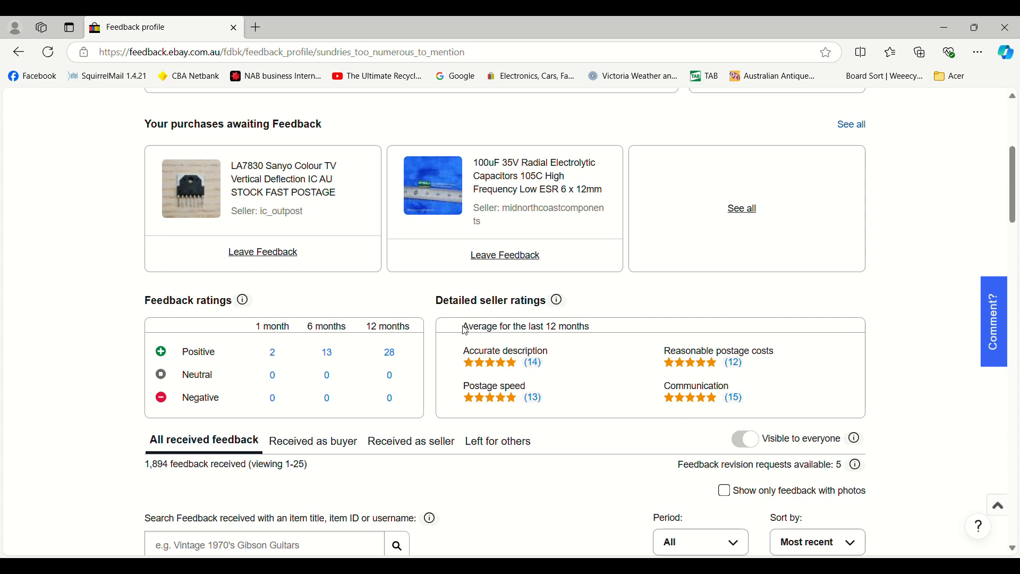
scroll(465, 330, "down", 4)
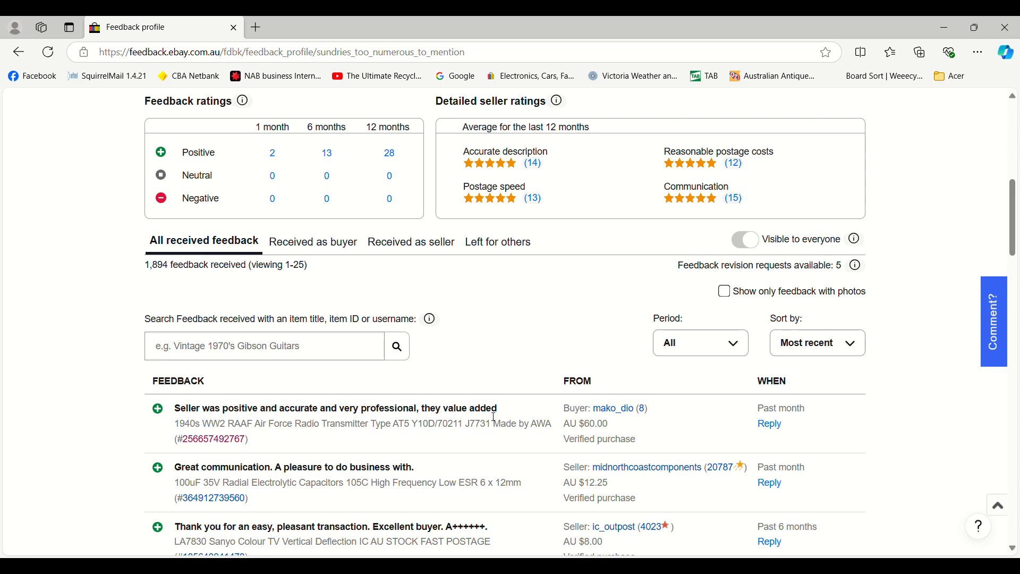
scroll(500, 421, "down", 1)
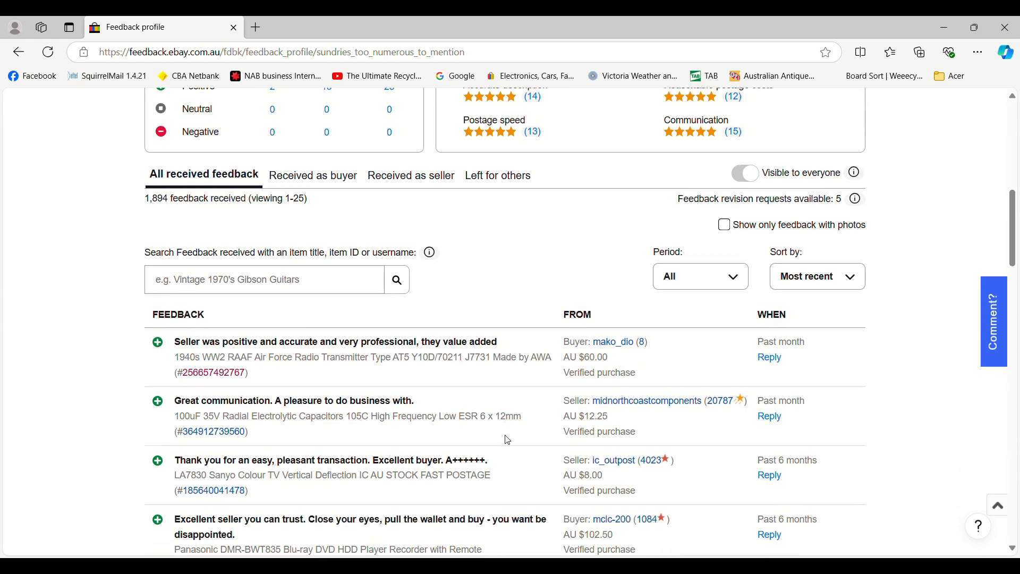
scroll(493, 428, "down", 1)
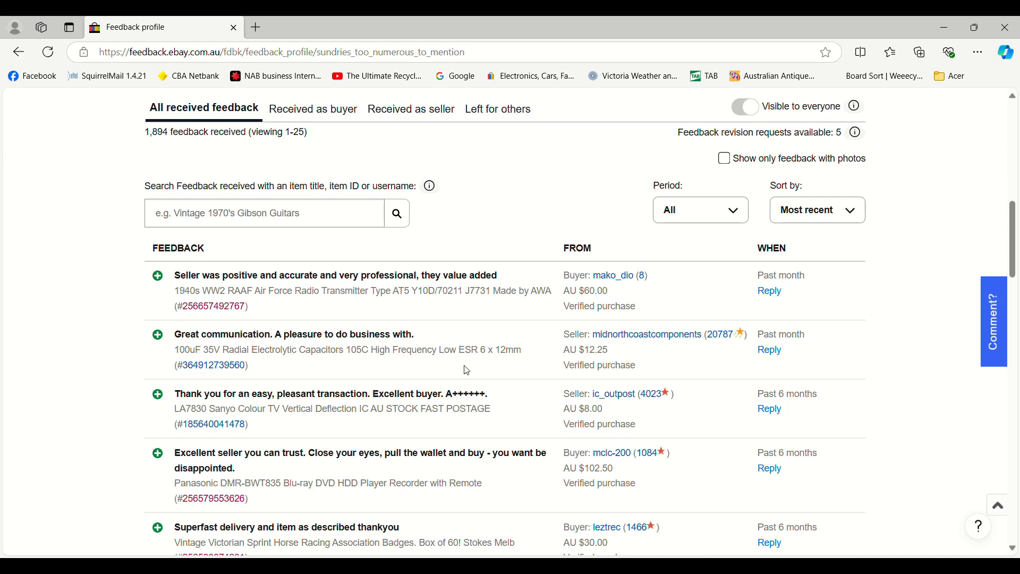
scroll(466, 371, "up", 3)
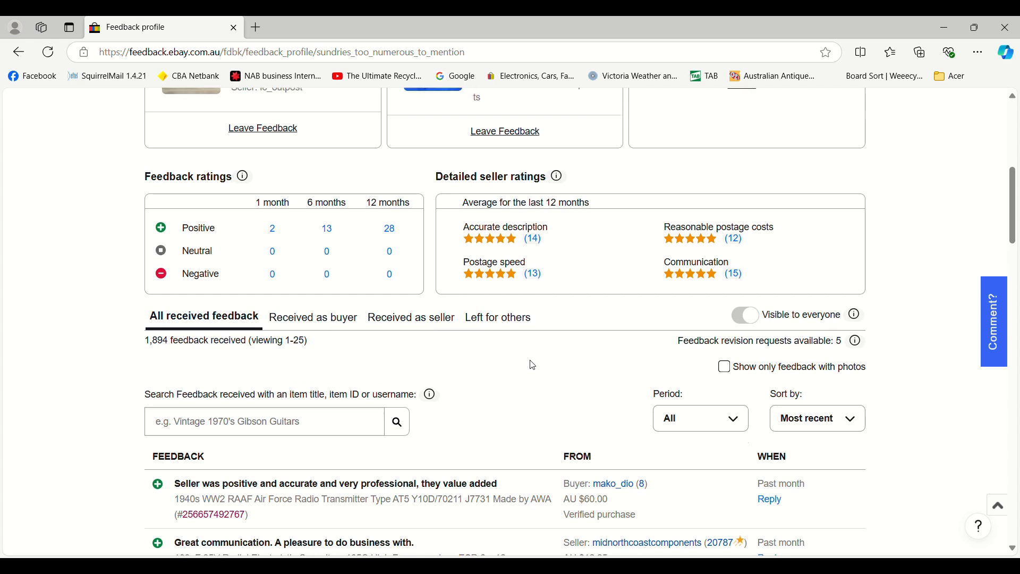
scroll(530, 365, "up", 3)
scroll(649, 308, "up", 3)
scroll(649, 309, "up", 3)
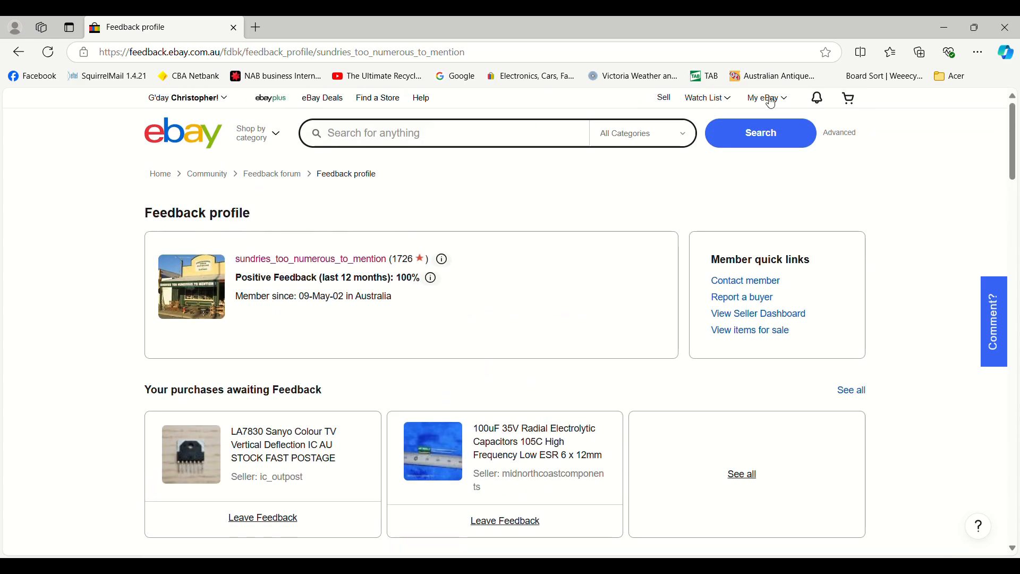
Open the page for starting a new listing, and load the eBay Australia homepage in a second browser tab
left_click(667, 102)
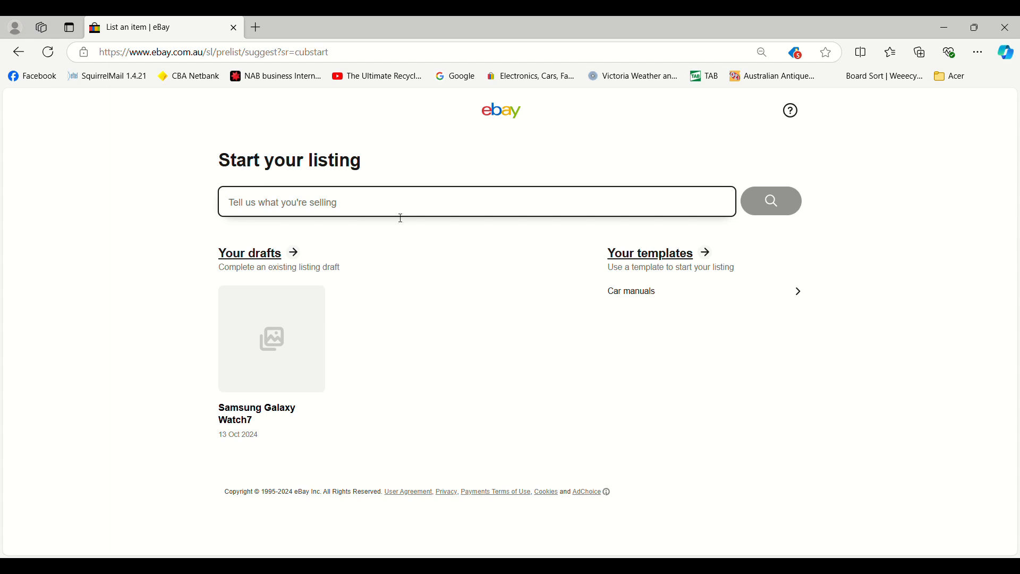
left_click(256, 27)
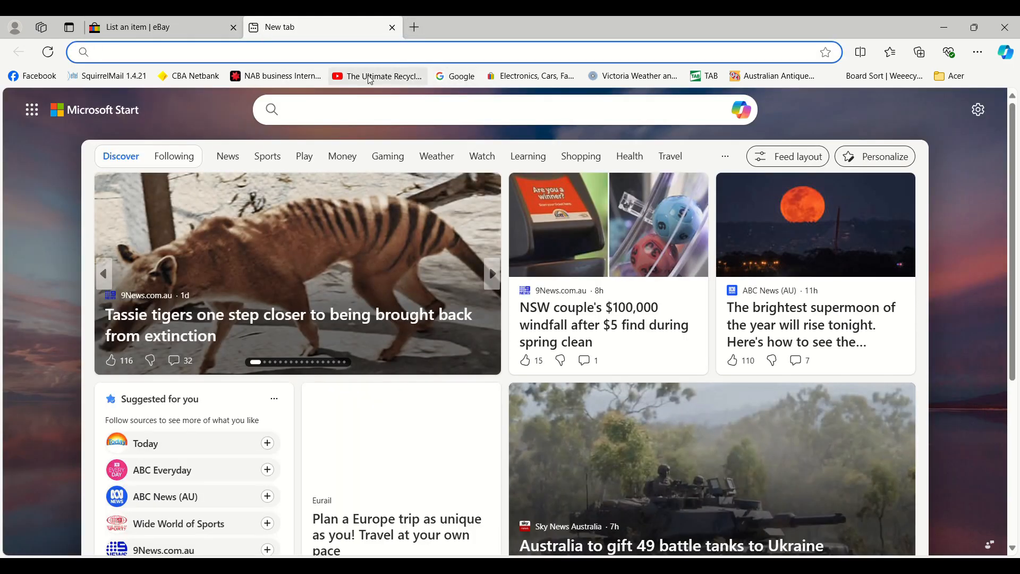
left_click(517, 77)
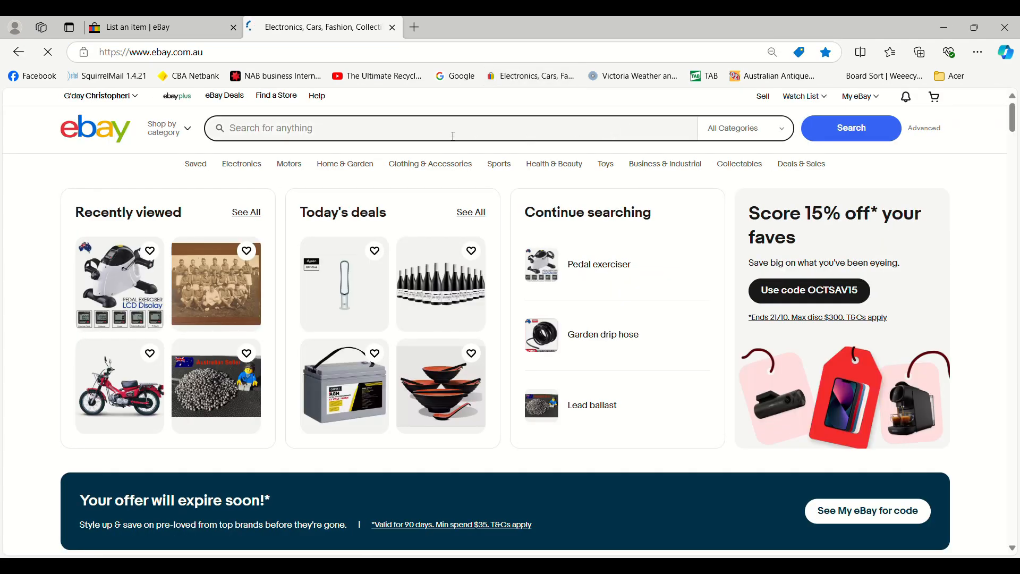
Search eBay for "Honda ct90 indicators" across all categories
left_click(430, 129)
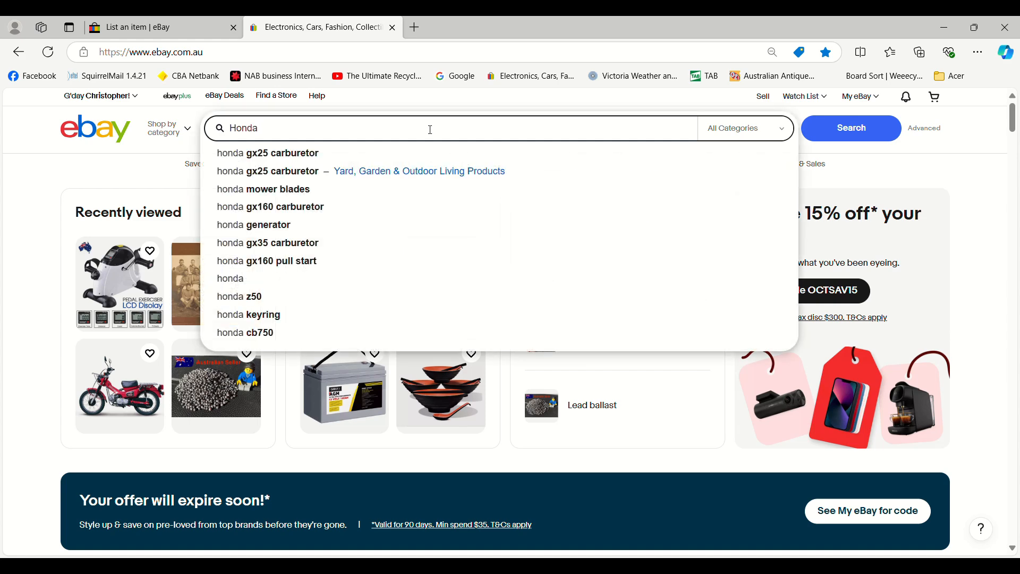
type("Honda ct90")
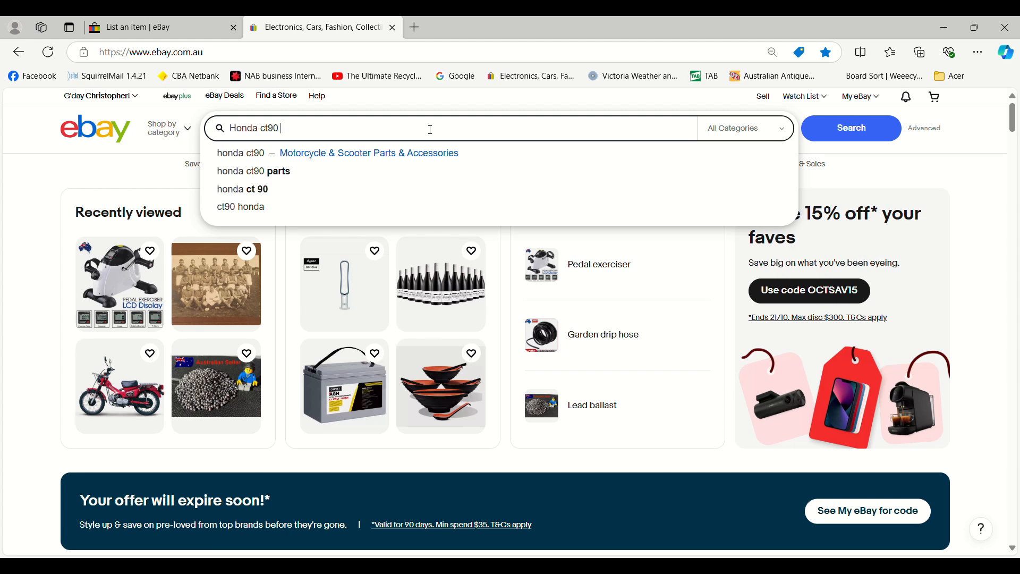
type(" indicators")
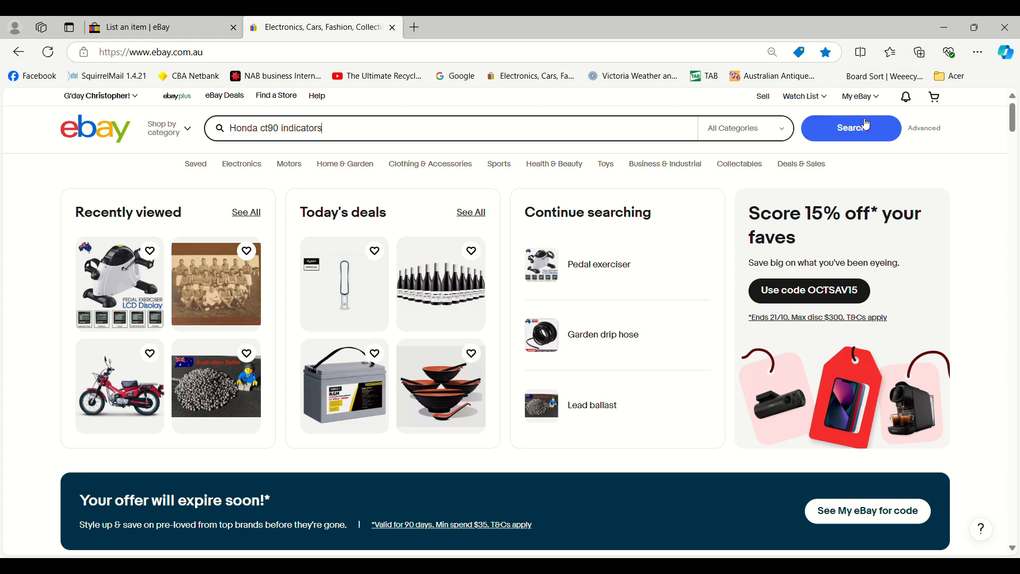
left_click(855, 136)
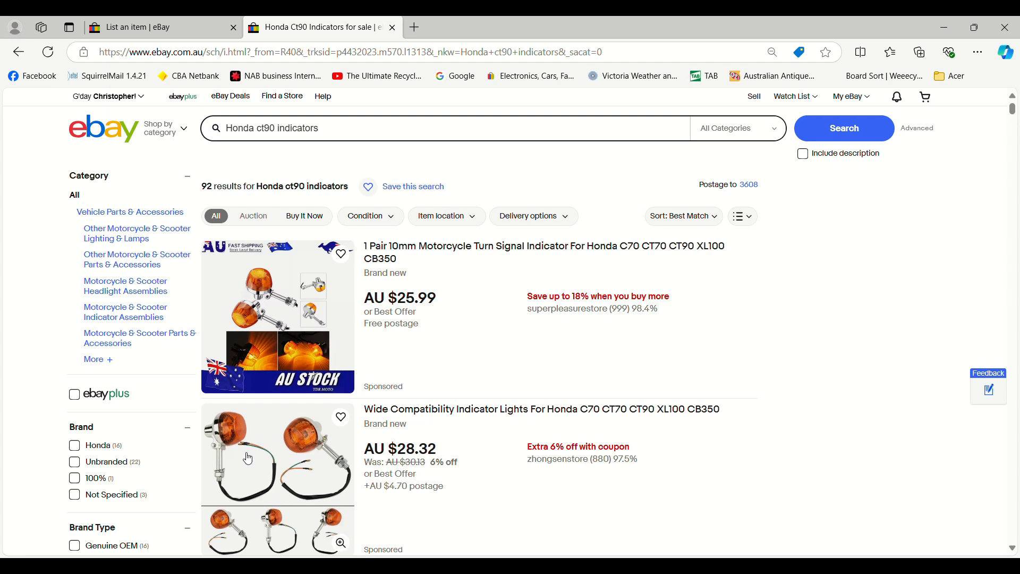
Filter the Honda CT90 indicator results to items in Used condition
scroll(298, 414, "down", 1)
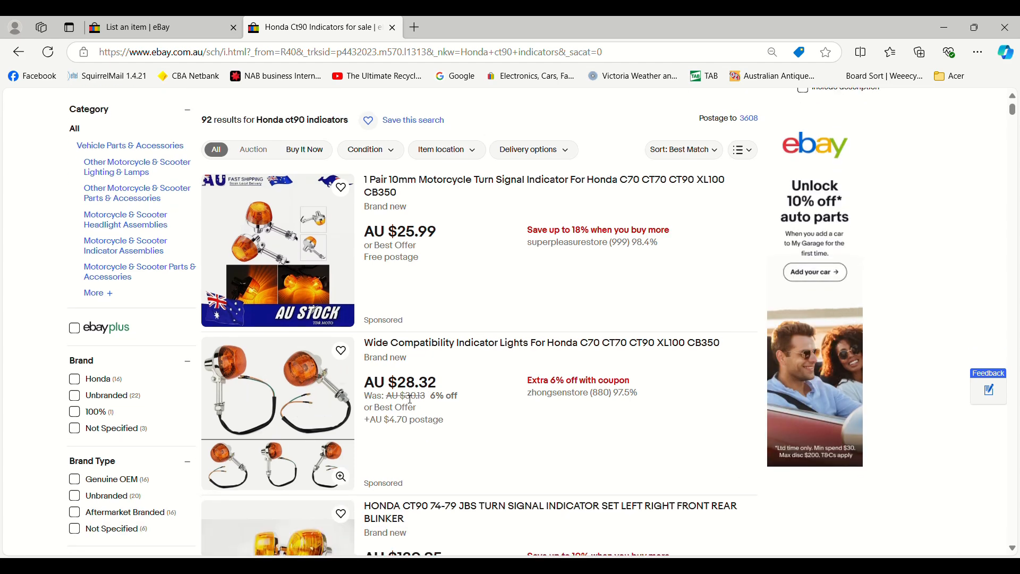
scroll(340, 372, "down", 1)
scroll(404, 402, "down", 1)
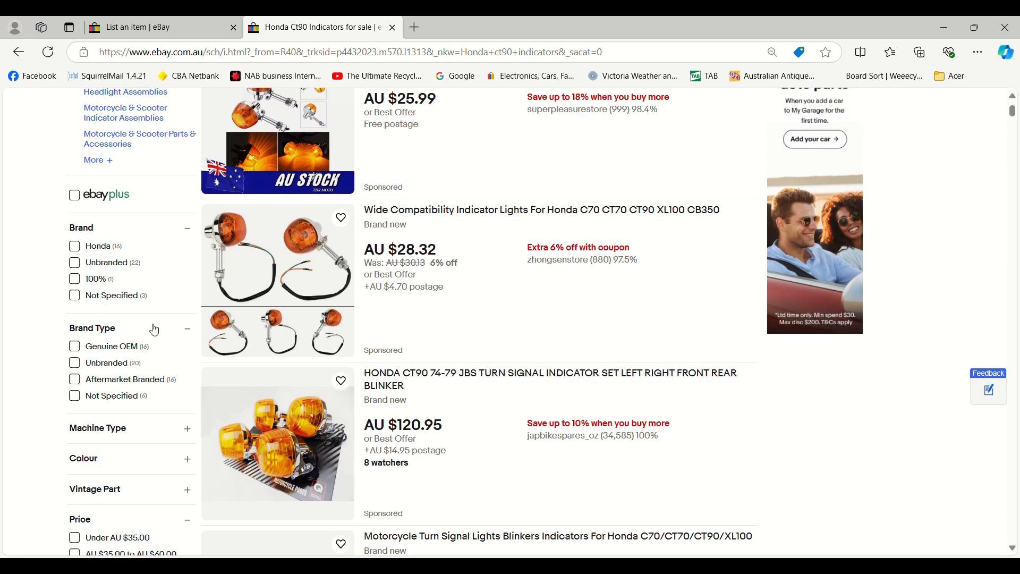
scroll(153, 329, "down", 1)
scroll(153, 328, "down", 6)
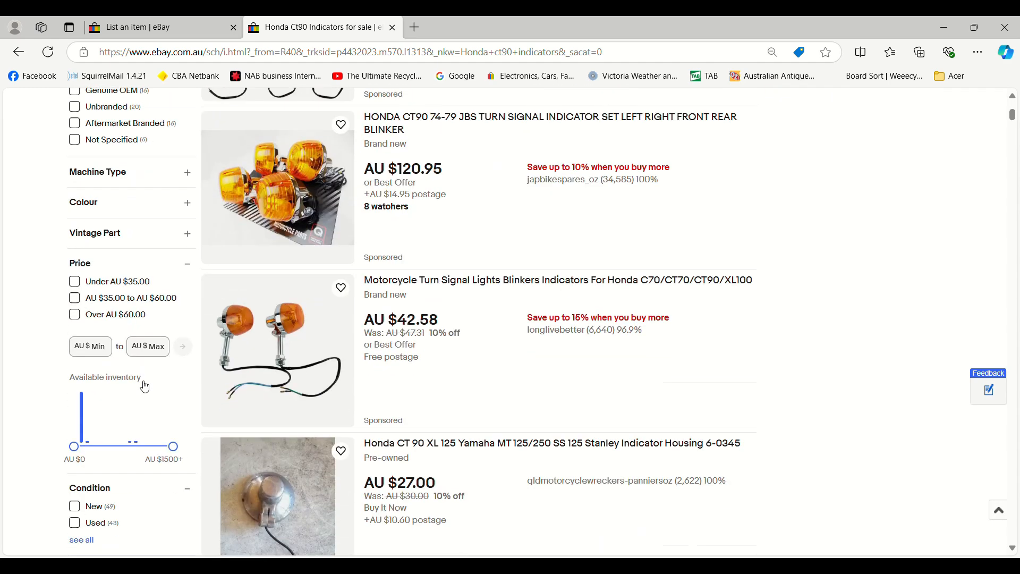
left_click(78, 382)
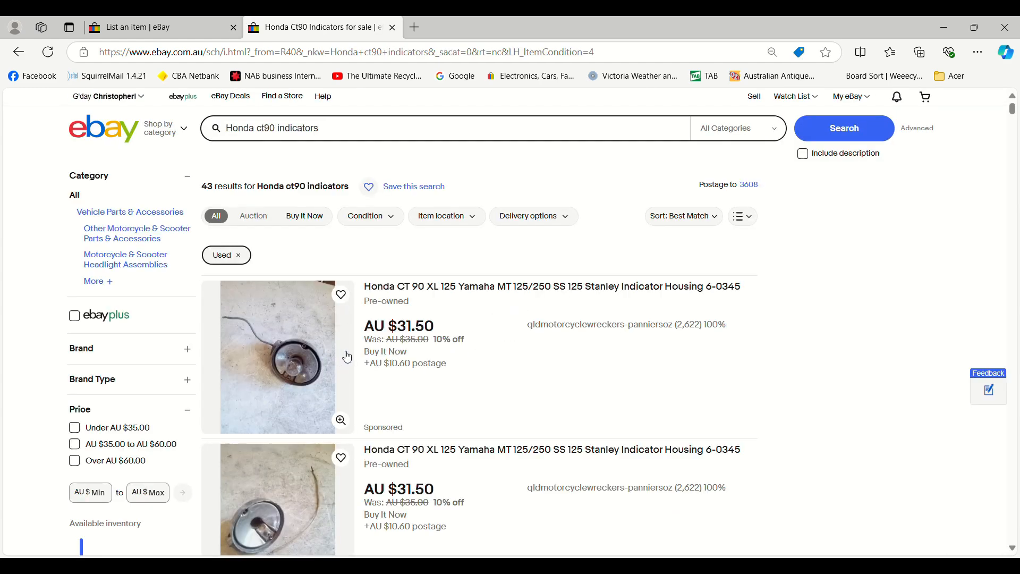
Examine the used Honda CT90 indicator listings for their photos, prices and postage costs
scroll(426, 361, "down", 3)
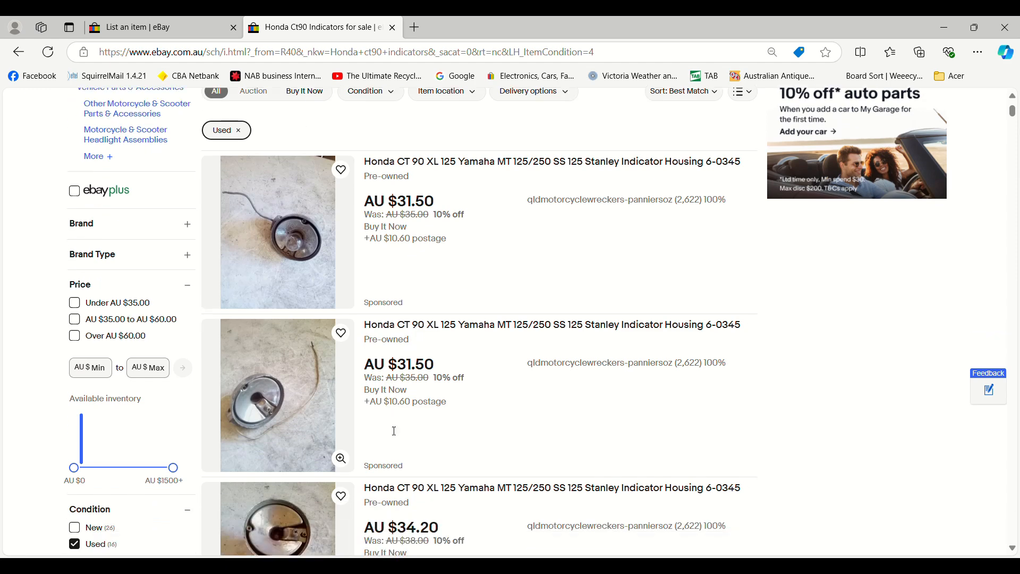
scroll(396, 391, "down", 3)
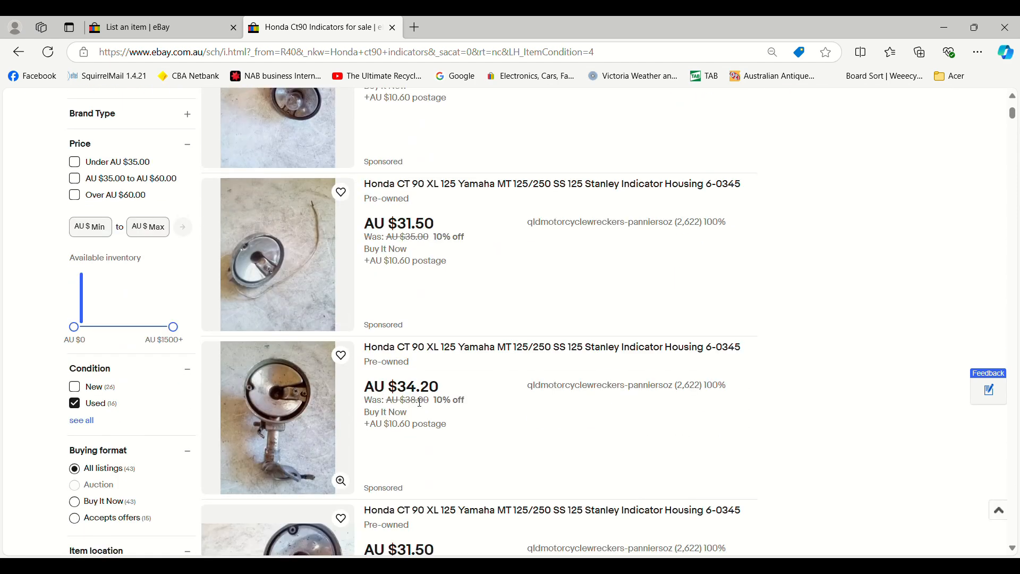
scroll(431, 404, "down", 3)
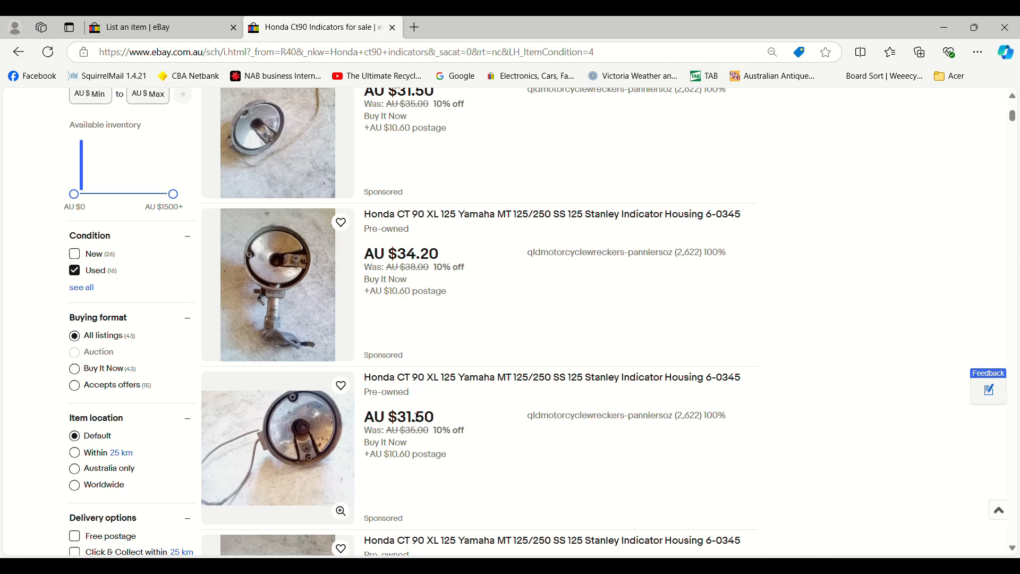
scroll(415, 413, "down", 5)
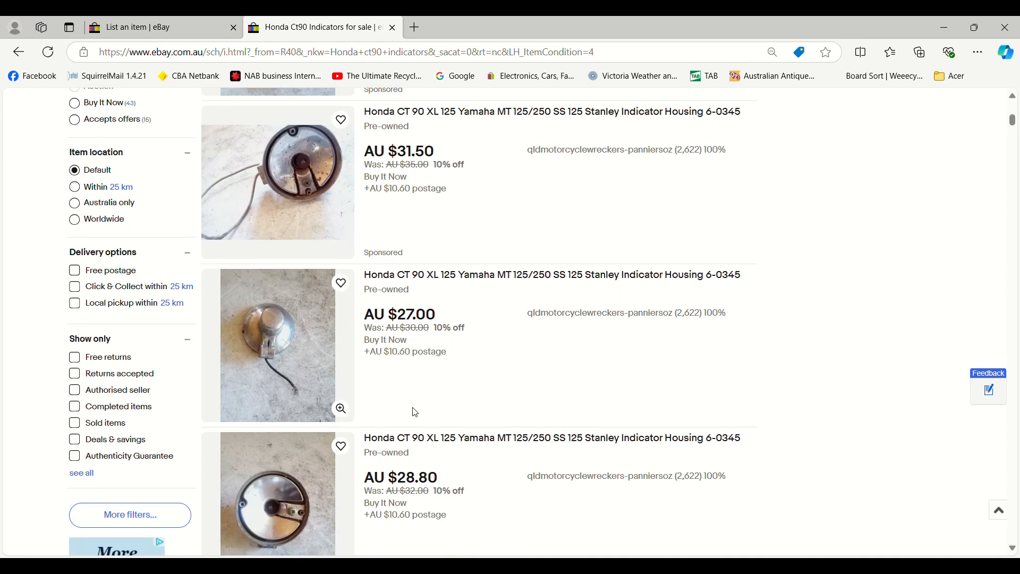
scroll(415, 412, "down", 2)
scroll(417, 409, "down", 3)
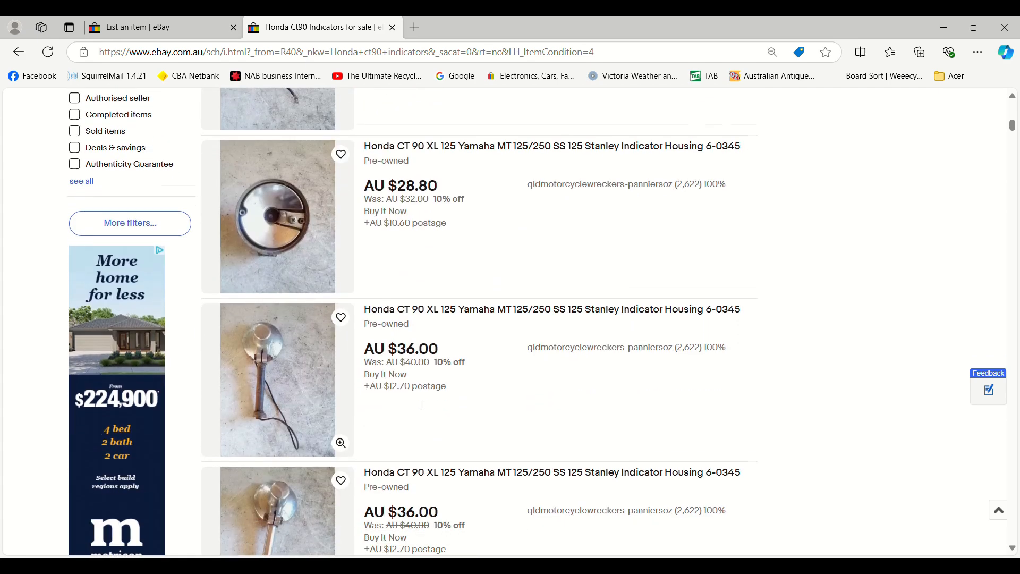
scroll(422, 405, "down", 7)
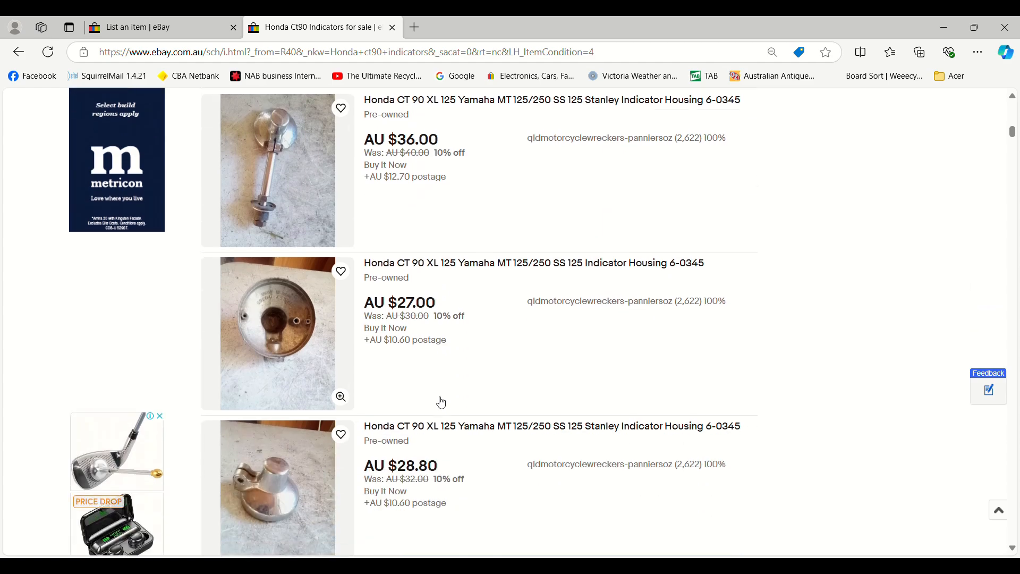
scroll(441, 403, "down", 7)
Narrow the used Honda CT90 indicator results to completed items
scroll(300, 280, "up", 4)
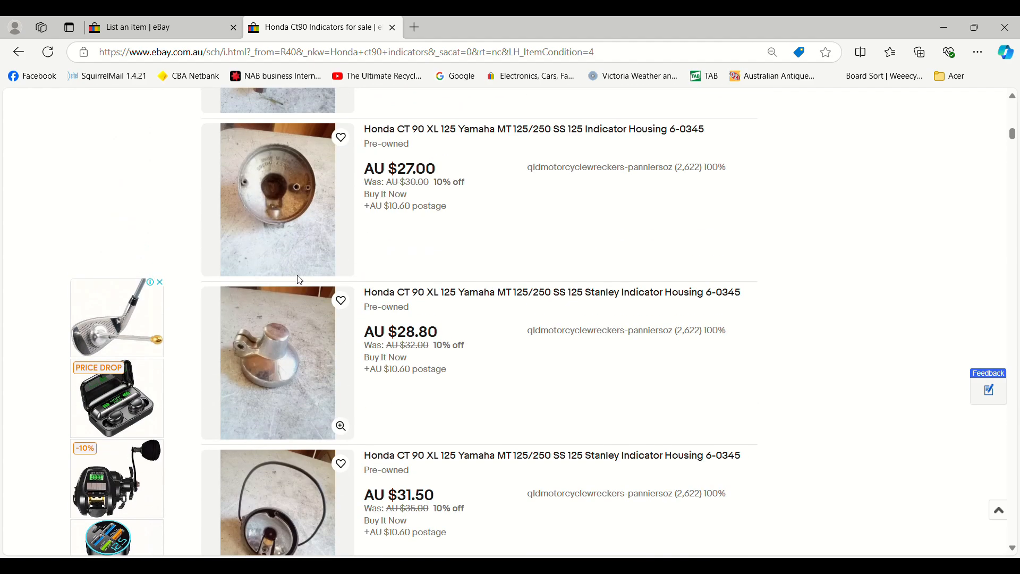
scroll(300, 280, "up", 12)
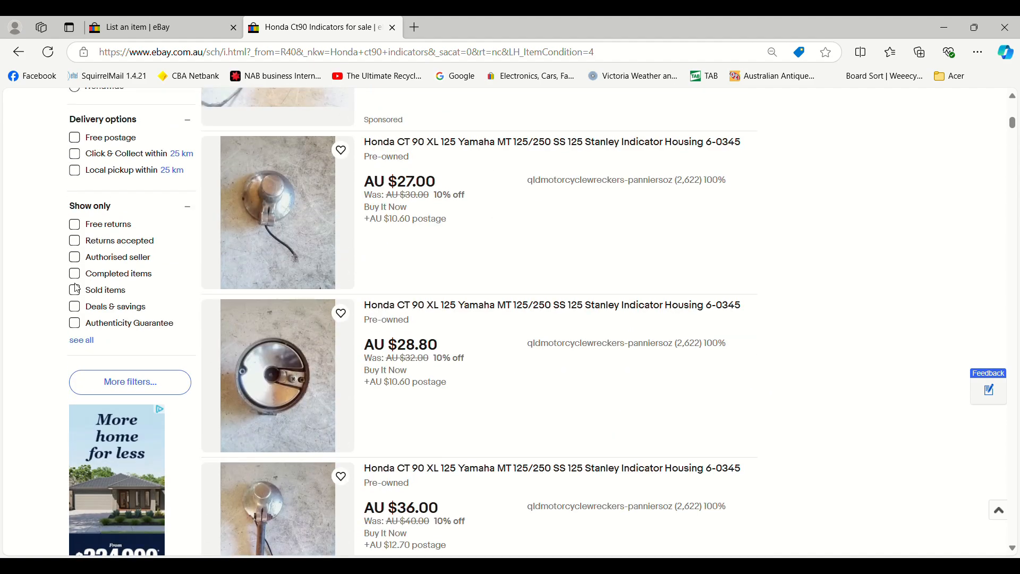
left_click(75, 274)
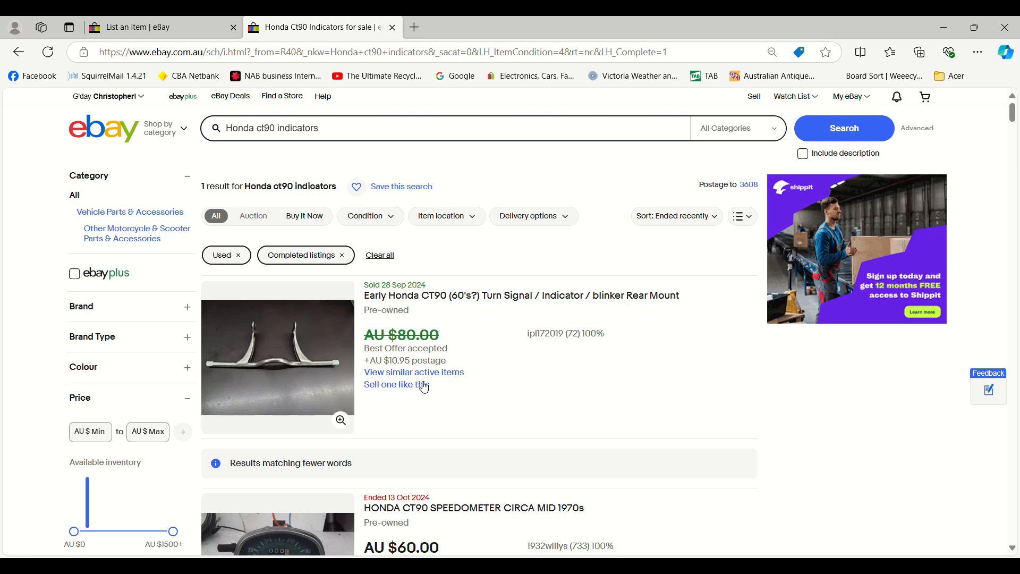
Examine the completed Honda CT90 listings for comparable items, their sale prices and their sold or ended dates
scroll(432, 398, "down", 1)
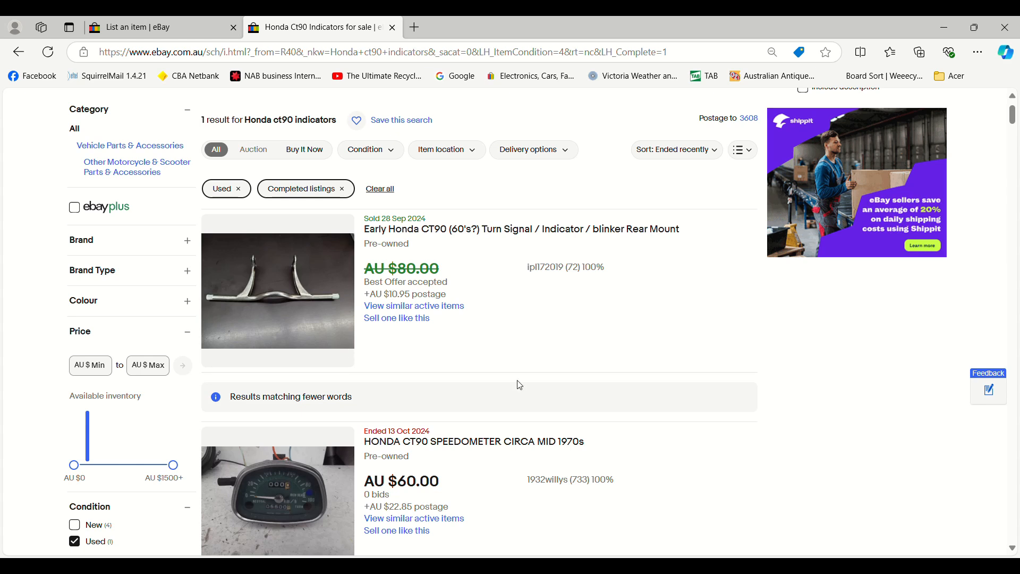
scroll(579, 404, "down", 2)
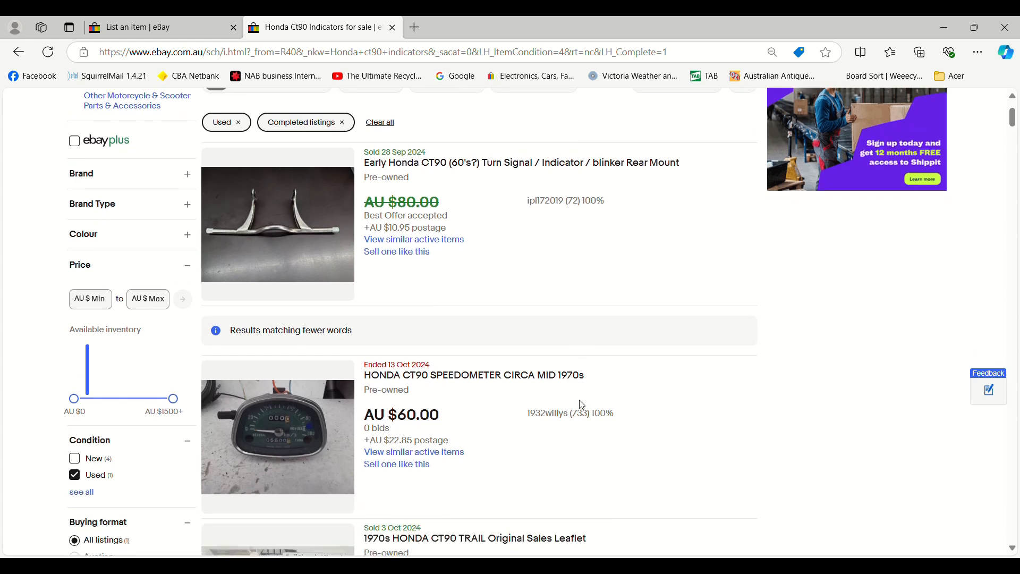
scroll(413, 388, "down", 1)
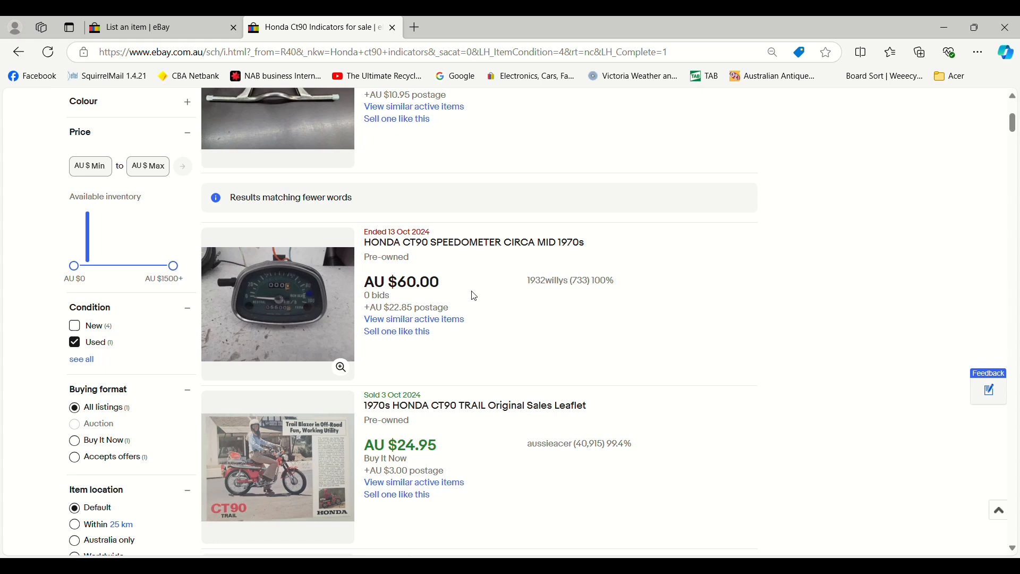
scroll(474, 296, "up", 5)
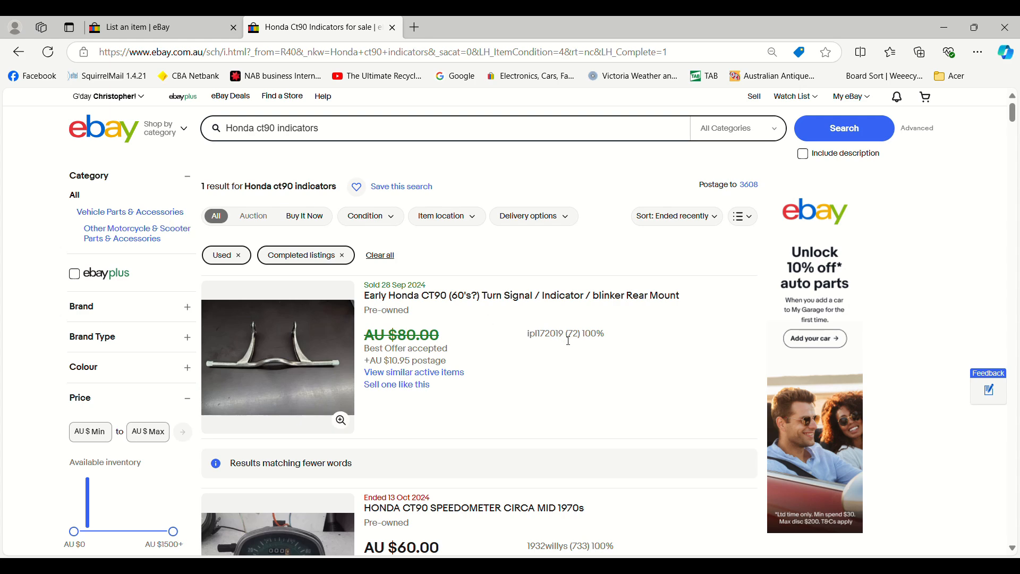
scroll(447, 386, "down", 1)
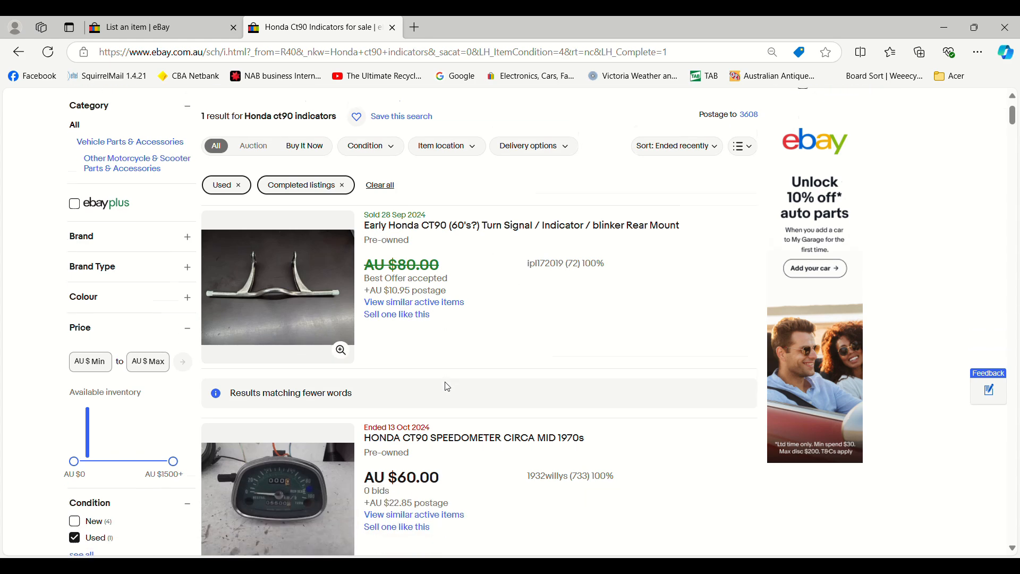
scroll(460, 417, "down", 4)
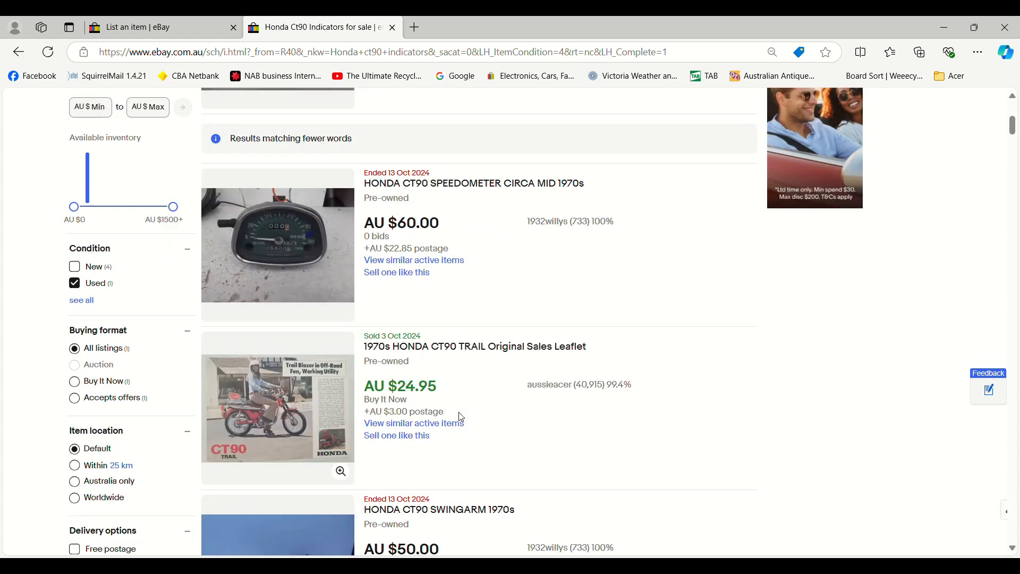
scroll(461, 417, "down", 5)
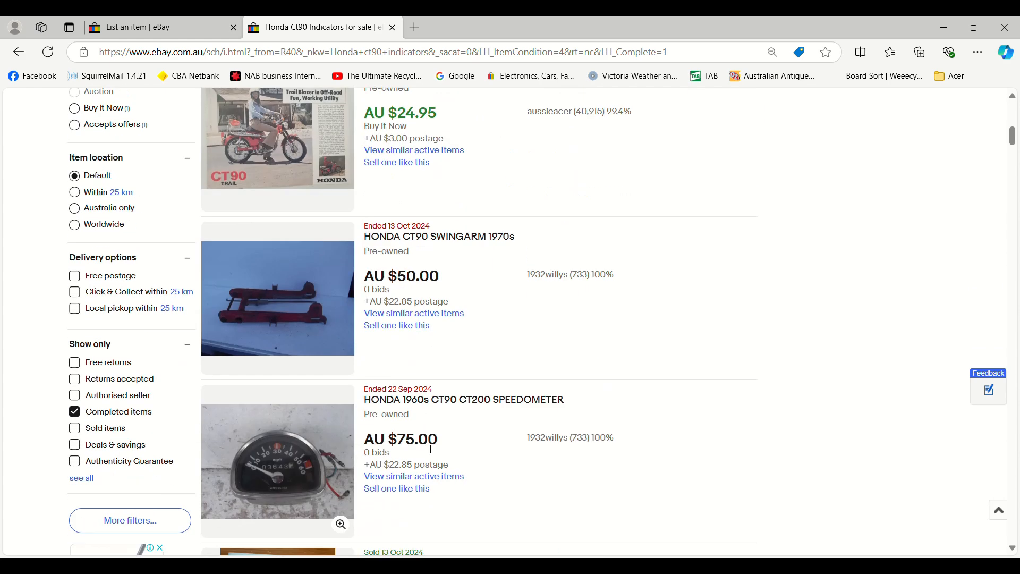
scroll(431, 449, "down", 7)
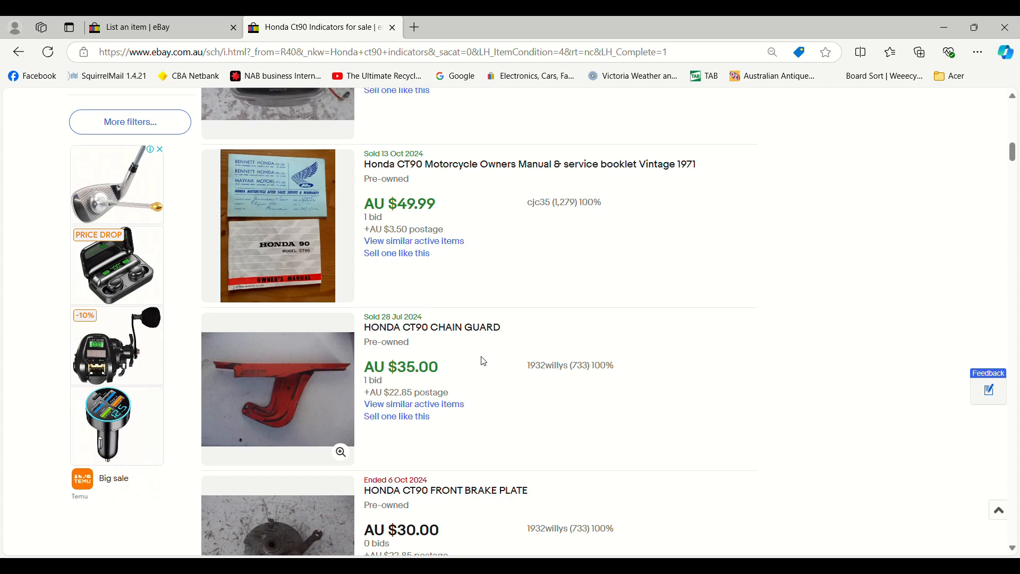
scroll(479, 362, "up", 5)
scroll(497, 346, "up", 12)
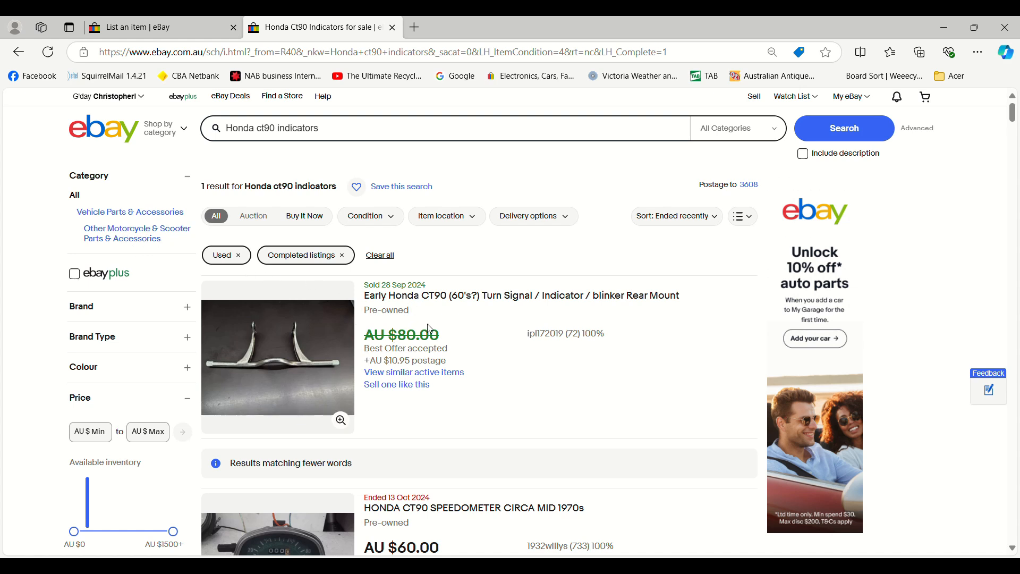
Close the search results and start the new listing by looking up "Honda indicators" as the item being sold
left_click(392, 28)
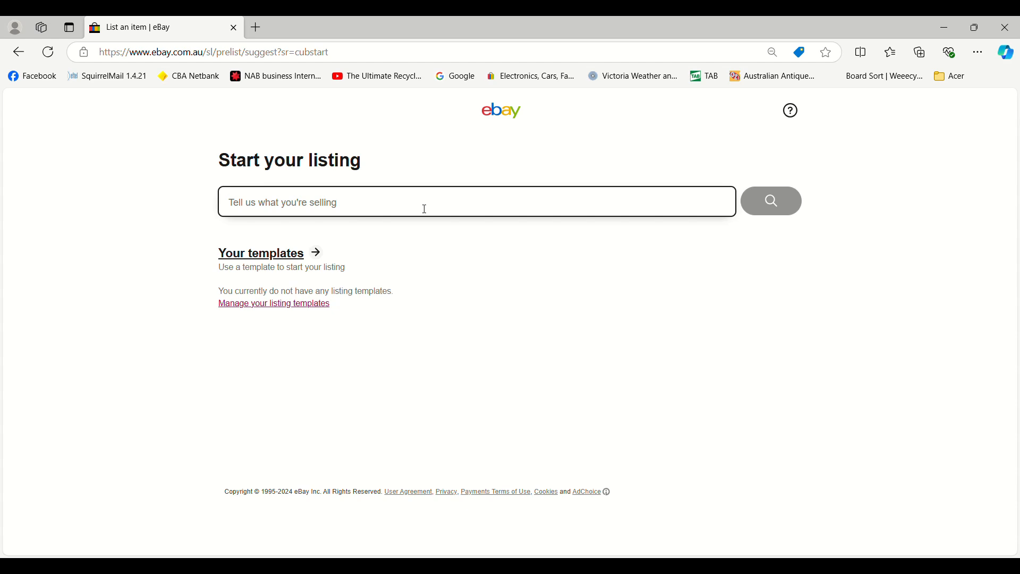
type("Honda")
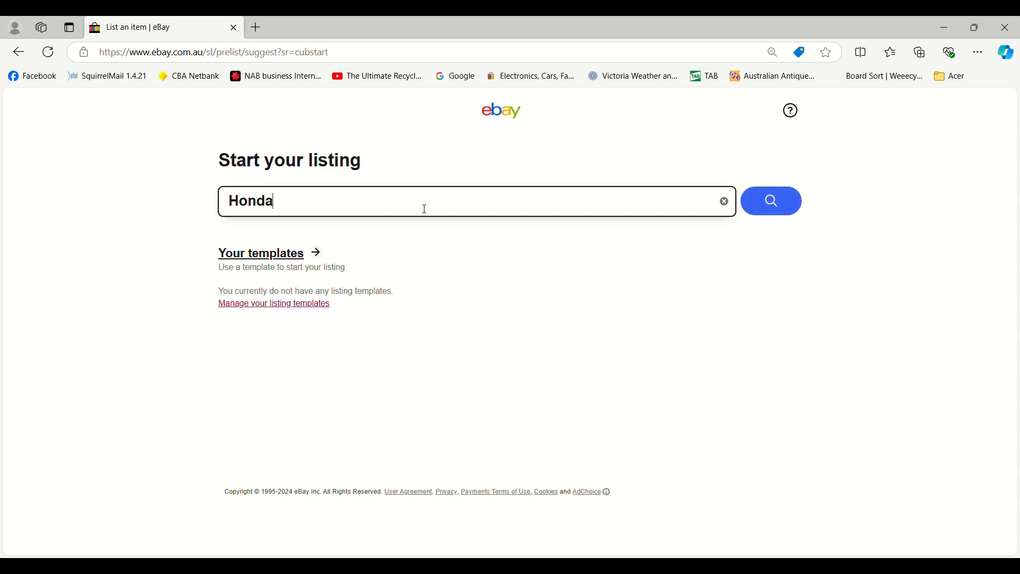
type(" indicar")
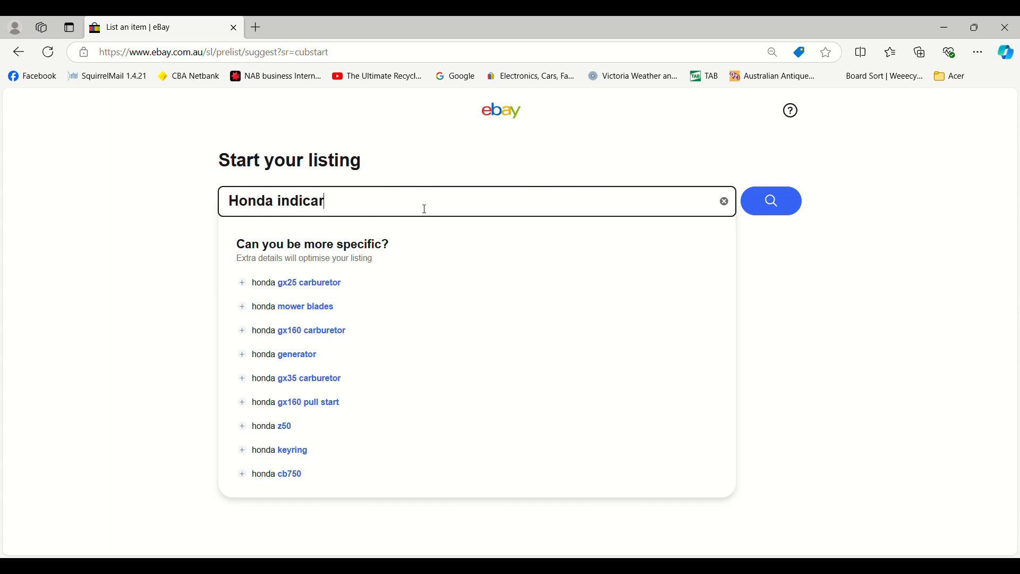
key("BackSpace")
type("o")
key("BackSpace")
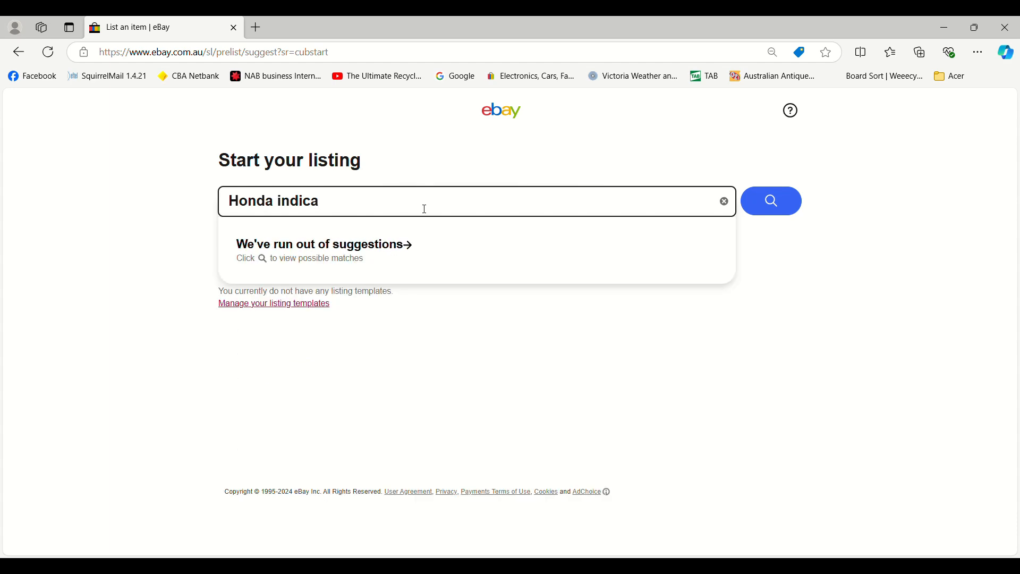
type("tors")
key("Return")
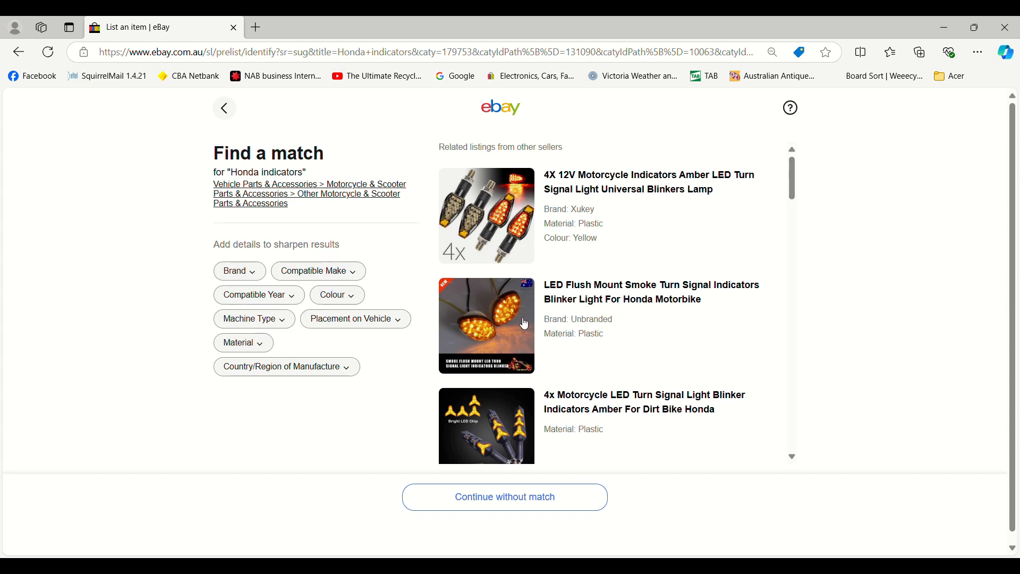
Continue without a match, set the item's condition to Used and proceed to the listing form
left_click(499, 499)
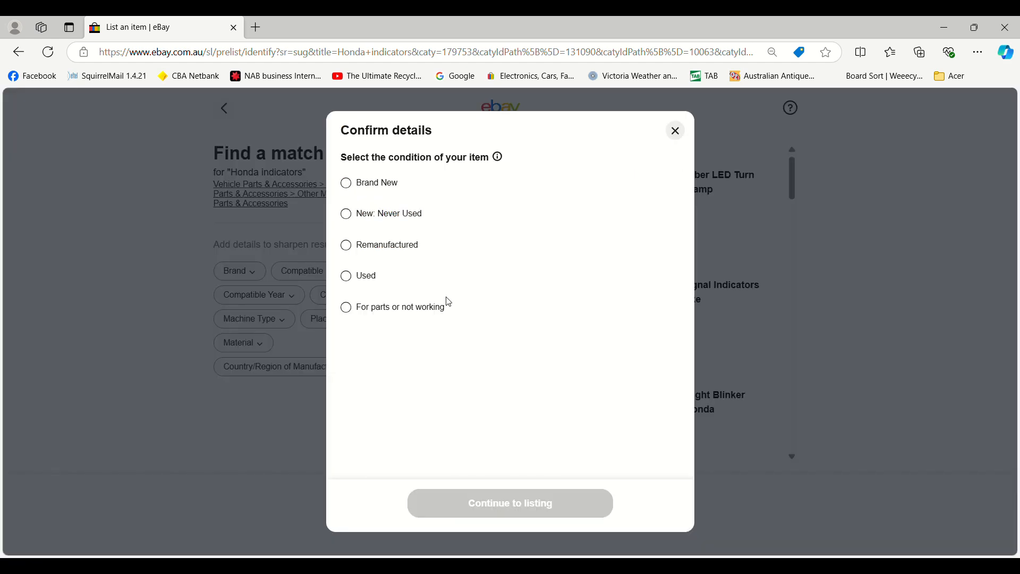
left_click(352, 277)
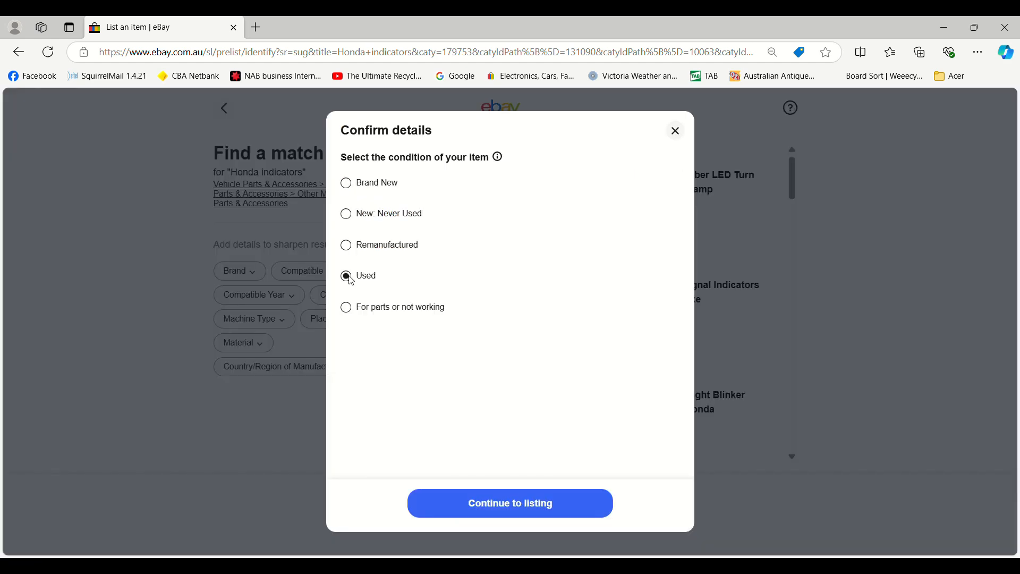
left_click(503, 507)
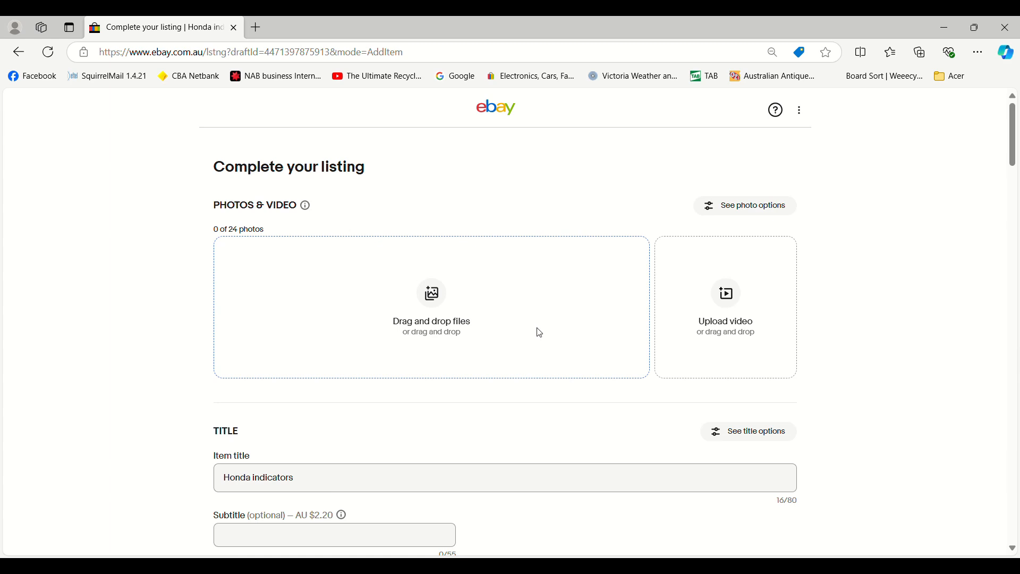
Check the listing's item title and category, and add the 18 indicator photos to the photo section
scroll(346, 441, "down", 3)
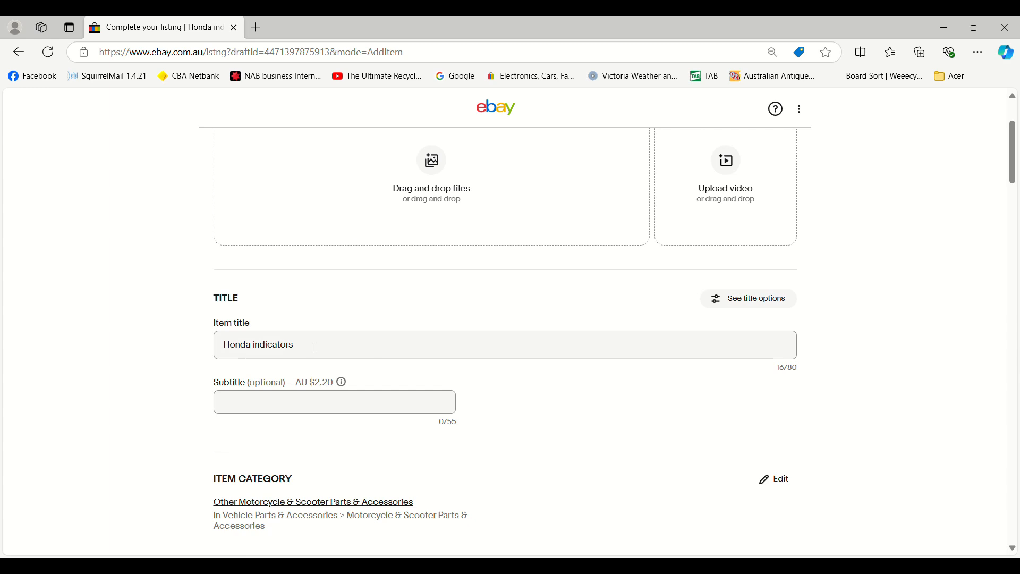
scroll(478, 399, "down", 3)
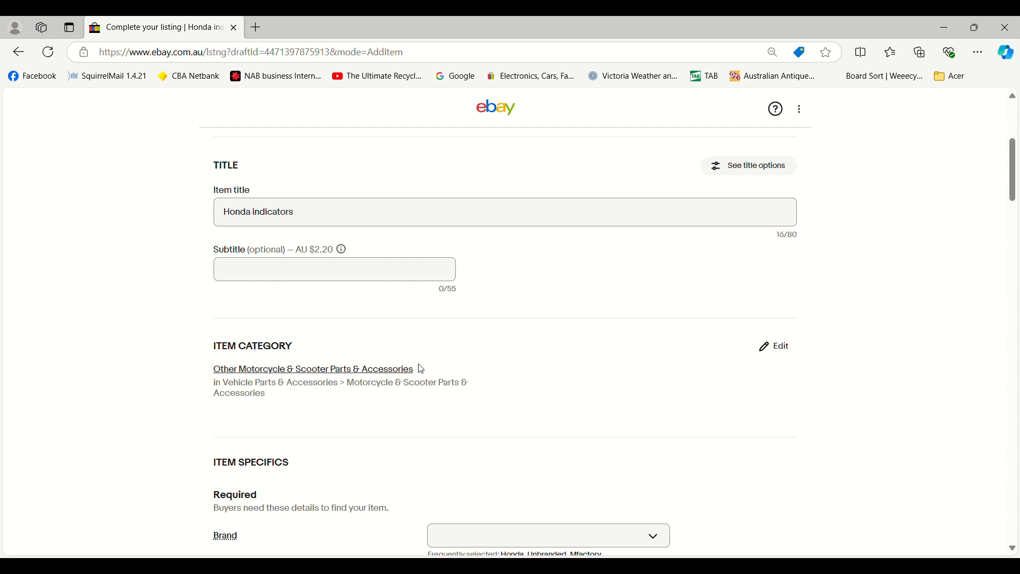
scroll(694, 343, "up", 5)
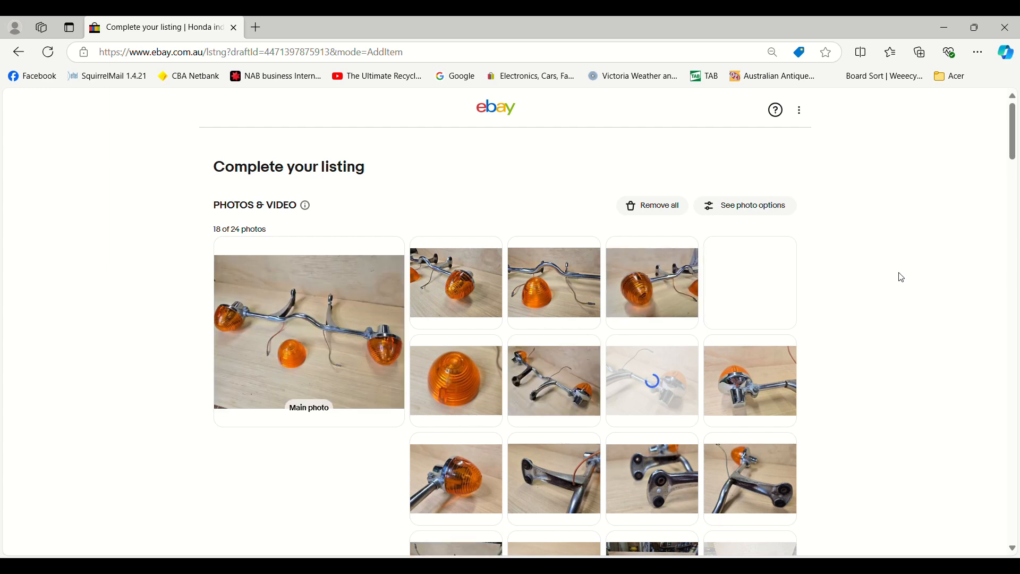
Make the photo of the illuminated indicators the listing's main photo and review the reordered photo set
scroll(886, 270, "down", 3)
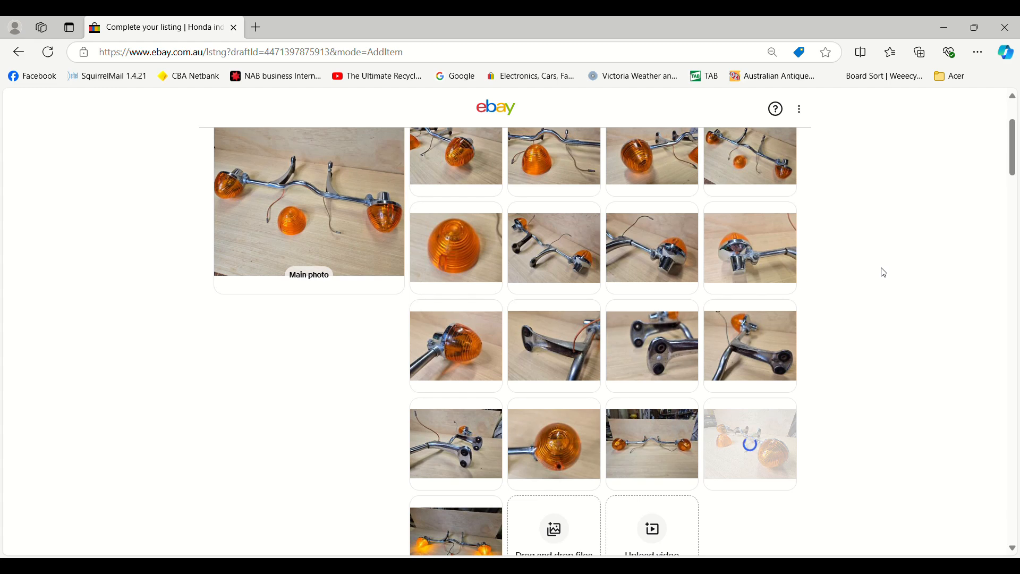
scroll(851, 279, "down", 1)
mouse_move(471, 475)
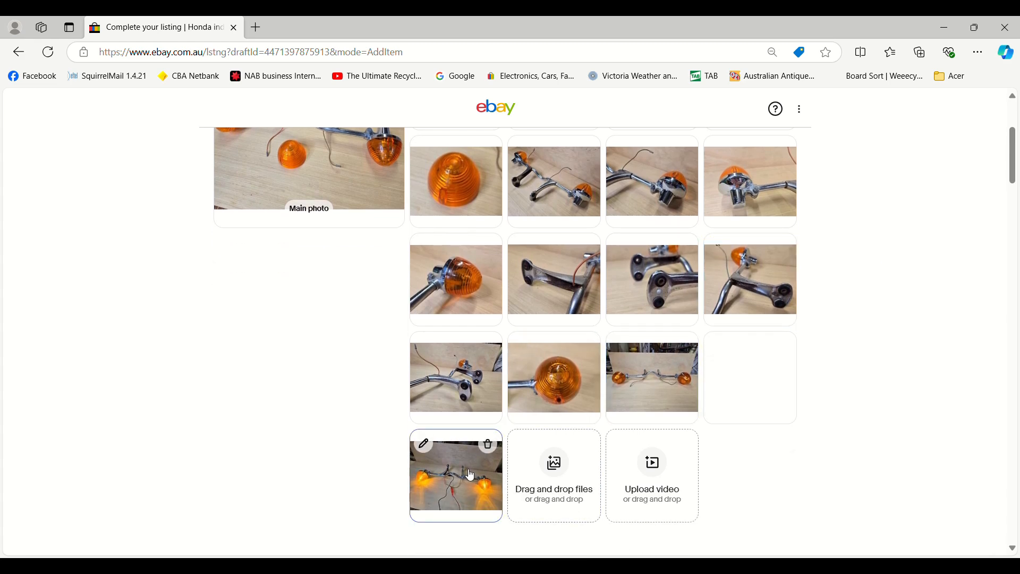
left_click_drag(471, 475, 364, 217)
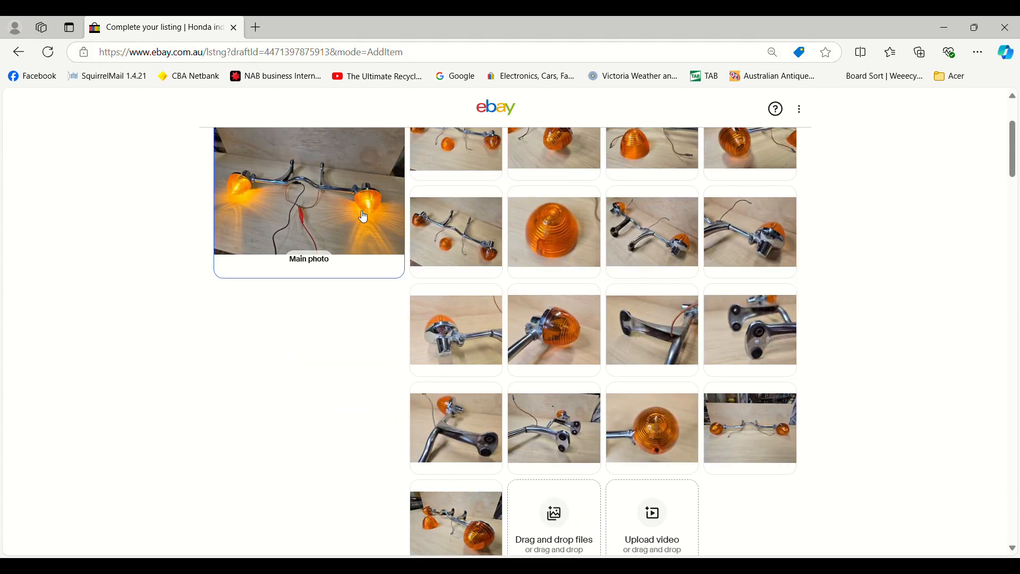
scroll(845, 343, "up", 1)
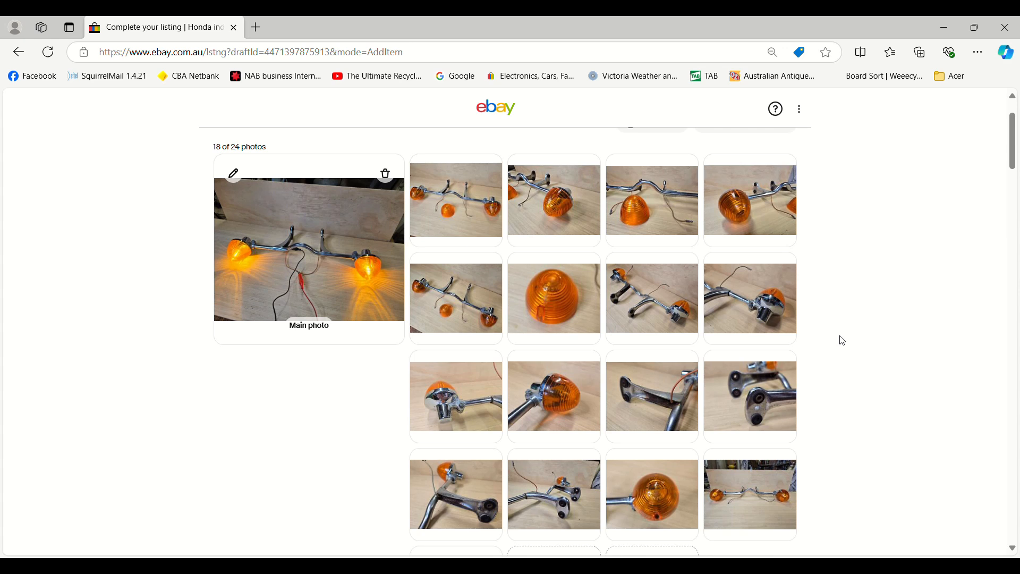
scroll(687, 403, "down", 2)
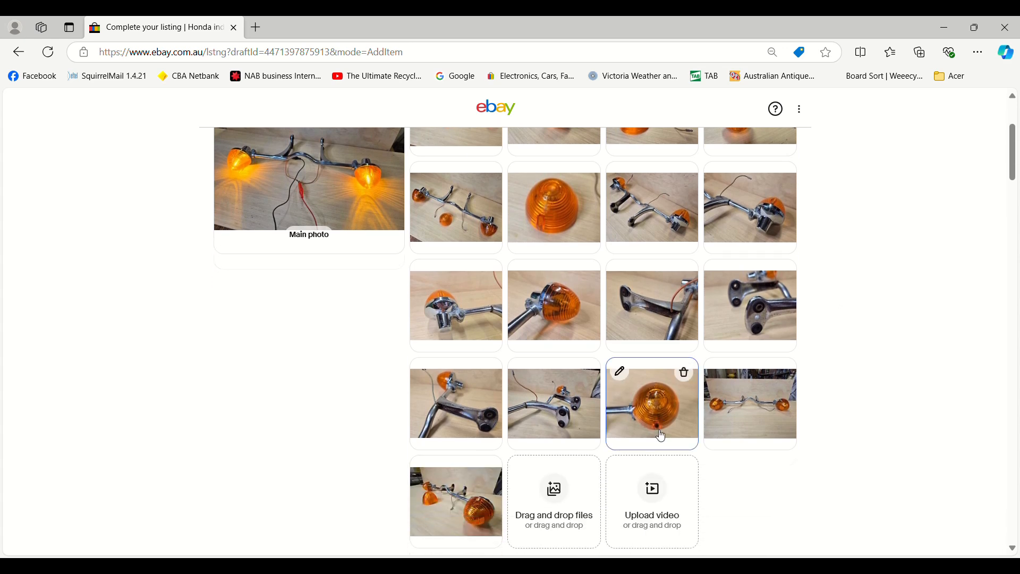
mouse_move(754, 400)
scroll(754, 400, "up", 3)
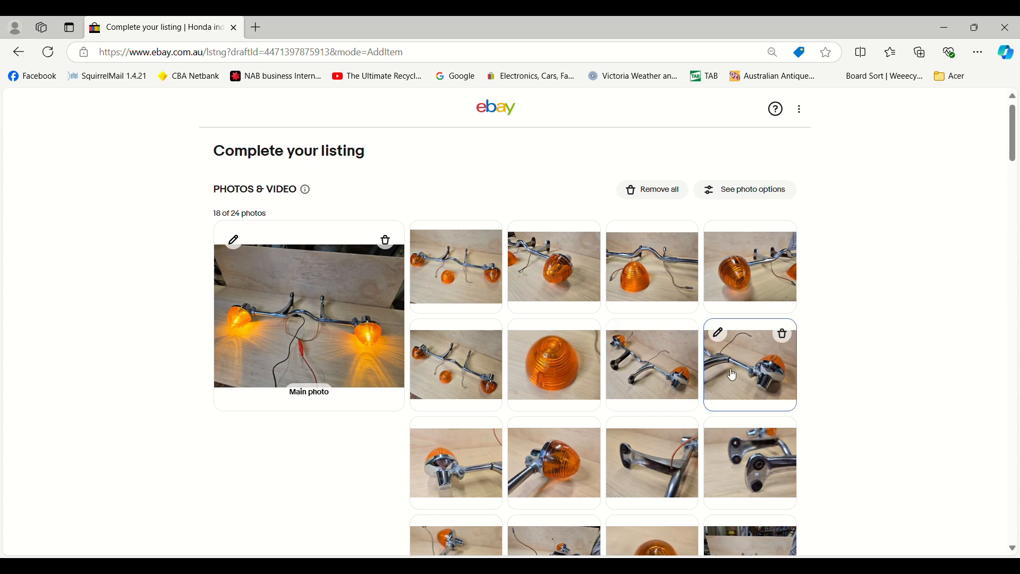
Replace the listing's item title with "Vintage 1970s Honda CT90 CT110 Postie Bike"
scroll(888, 271, "down", 10)
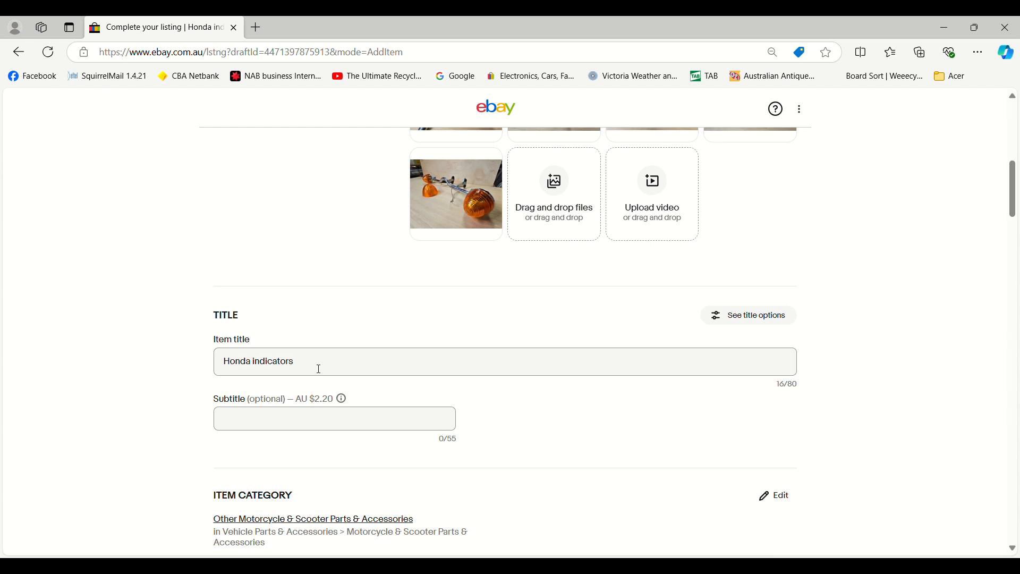
left_click(319, 369)
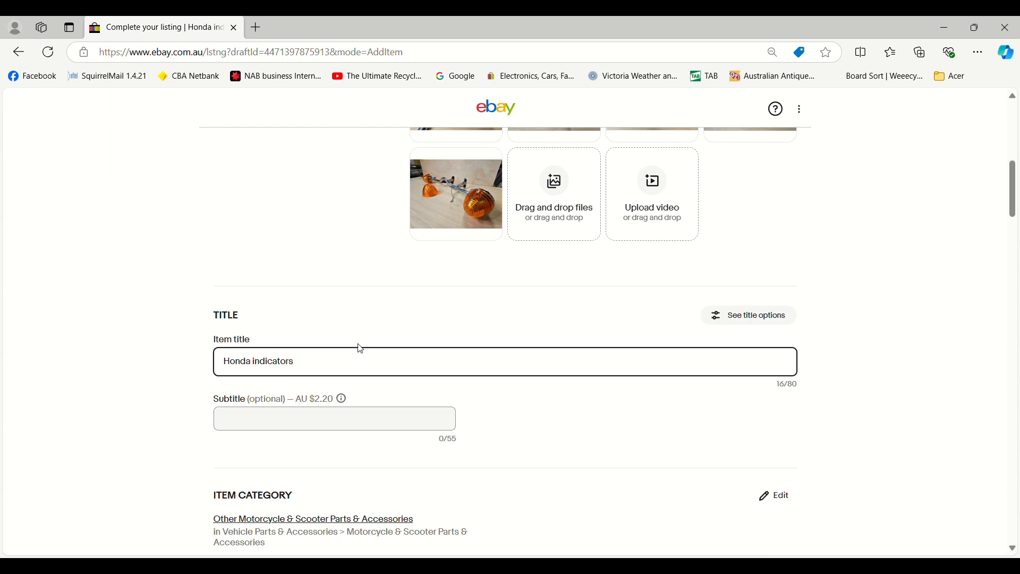
key("BackSpace")
key("BackSpace")
key("BackSpace")
key("ctrl+a")
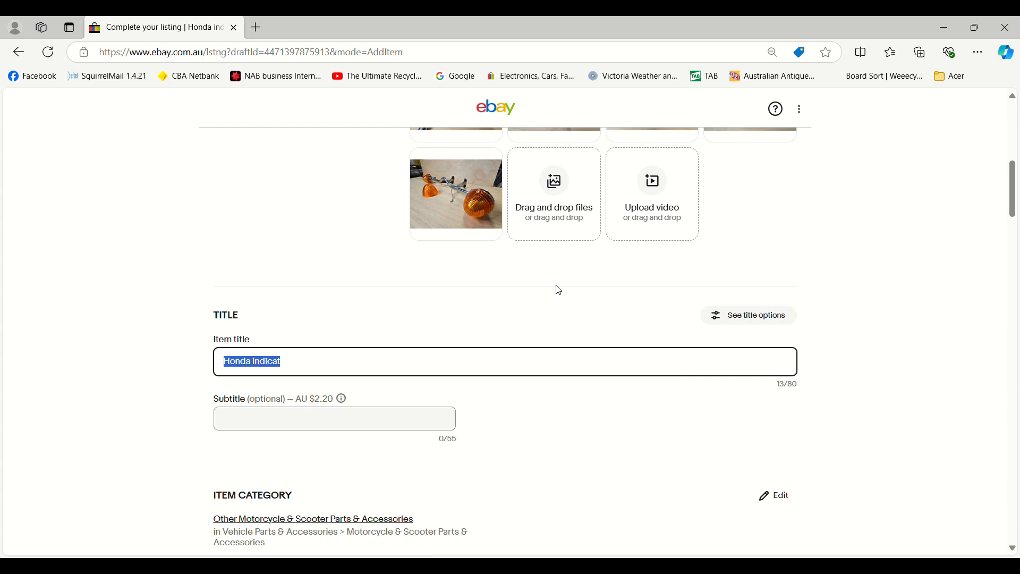
type("Vin")
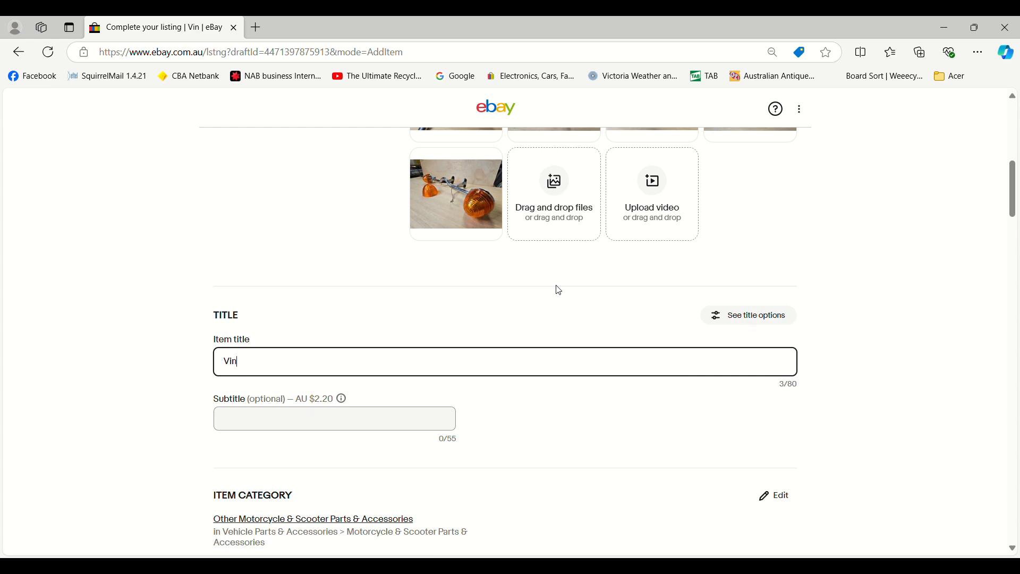
type("tage 19")
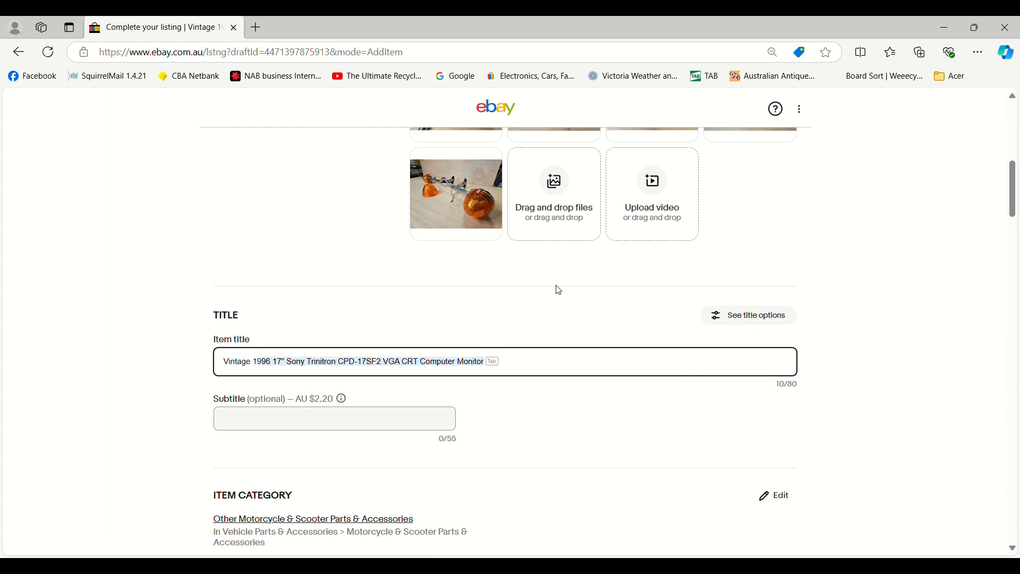
type("70s Hon")
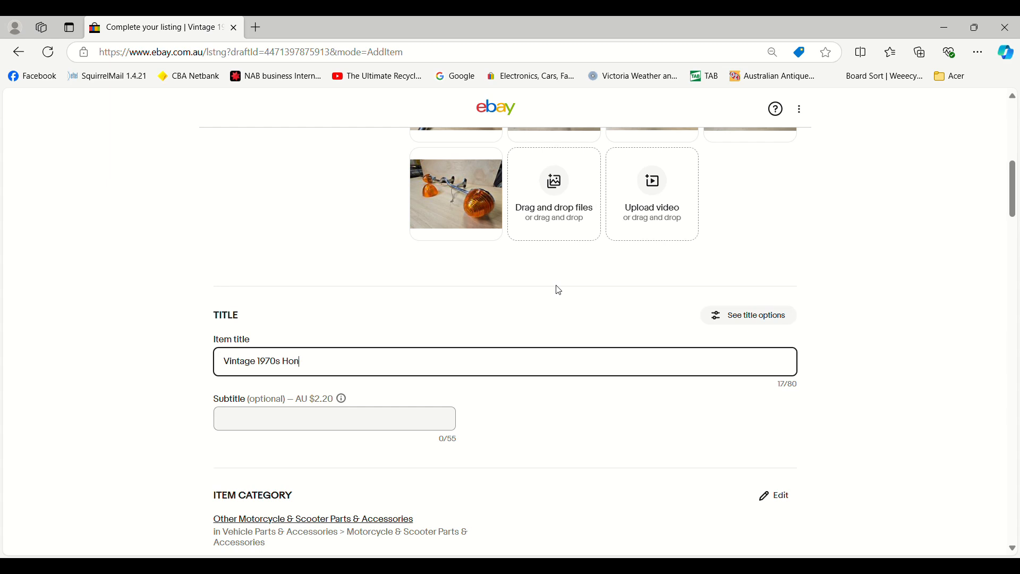
type("da CT")
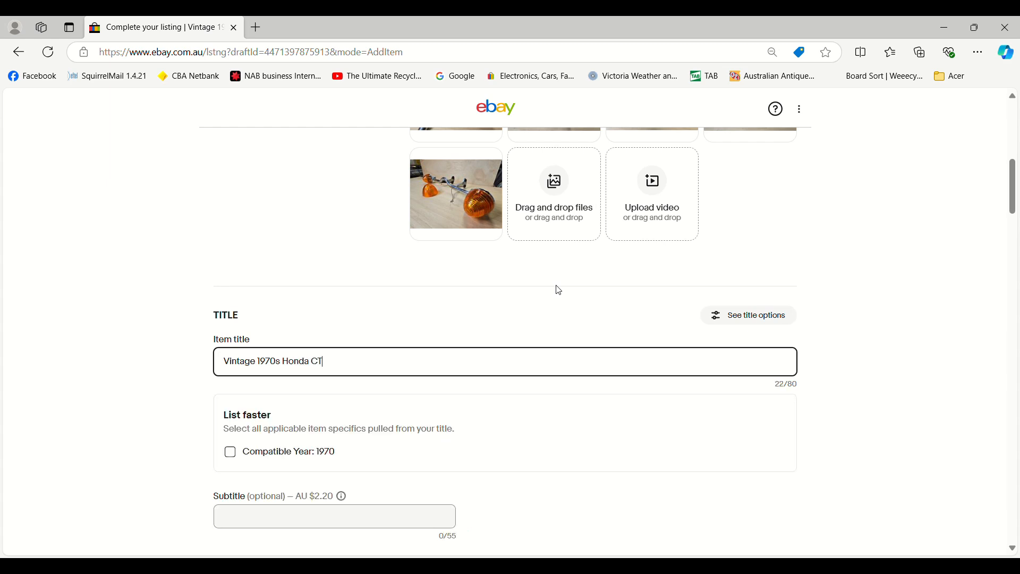
type("90 Po")
type("stie Bike")
type("CT110")
Extend the end of the item title with "Indicator Assembly, Blinkers", leaving out any turn signal wording
key("Right")
key("Right")
key("Right")
type("Indicato")
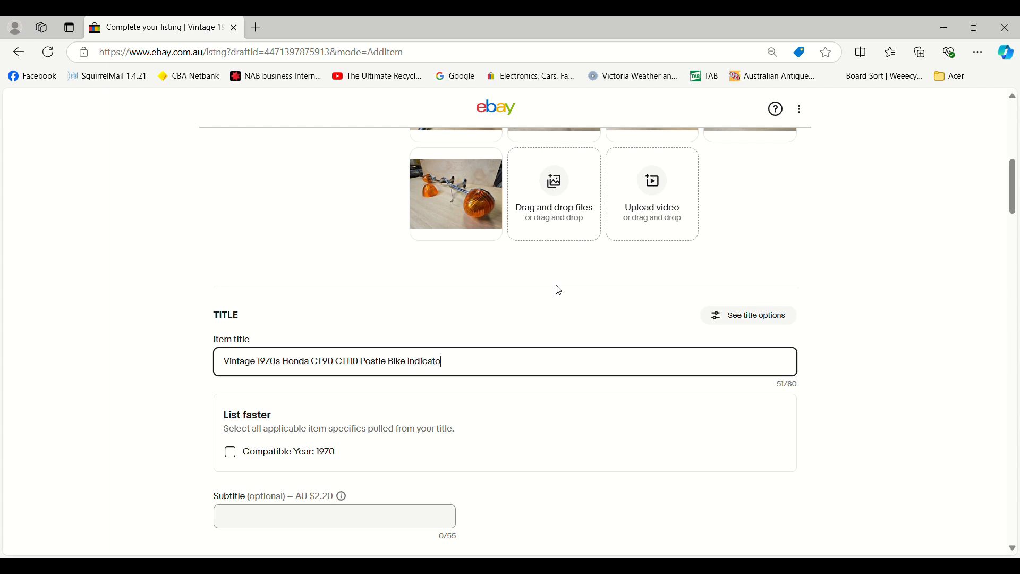
type("r Assembly, Blinkers, Tur")
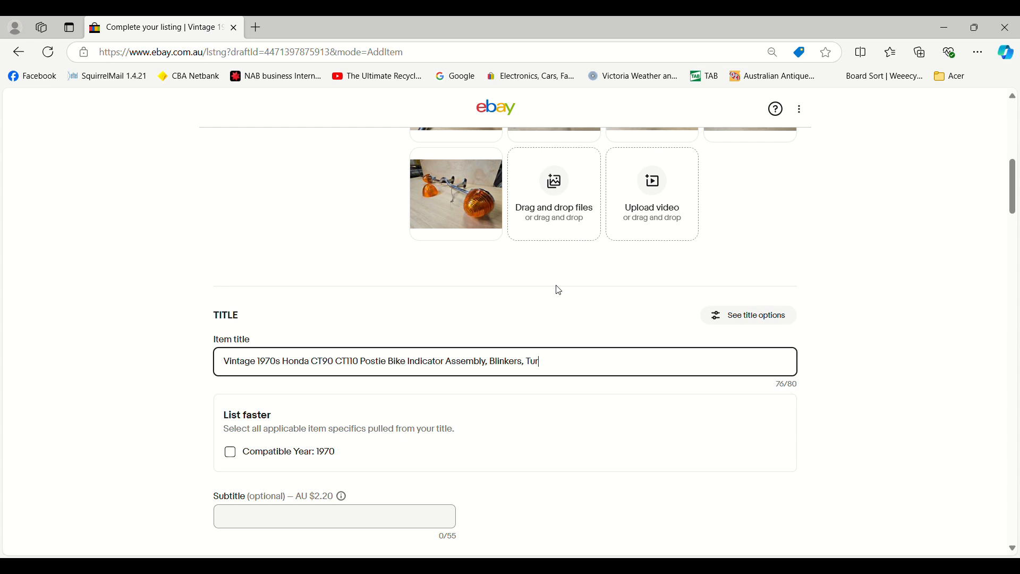
type("n si")
key("BackSpace")
key("BackSpace")
key("BackSpace")
key("BackSpace")
key("BackSpace")
key("BackSpace")
key("BackSpace")
Reword the end of the item title to "Original Indicators Assembly/Blinkers", with a slash instead of the comma
key("ctrl+Left")
key("BackSpace")
key("BackSpace")
type("/")
type("Originl")
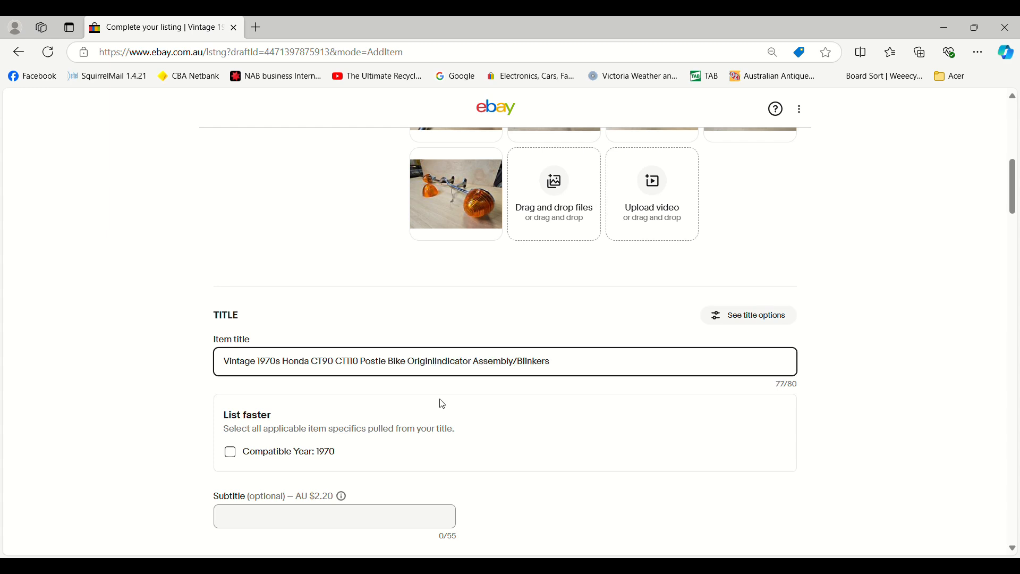
key("BackSpace")
type("al")
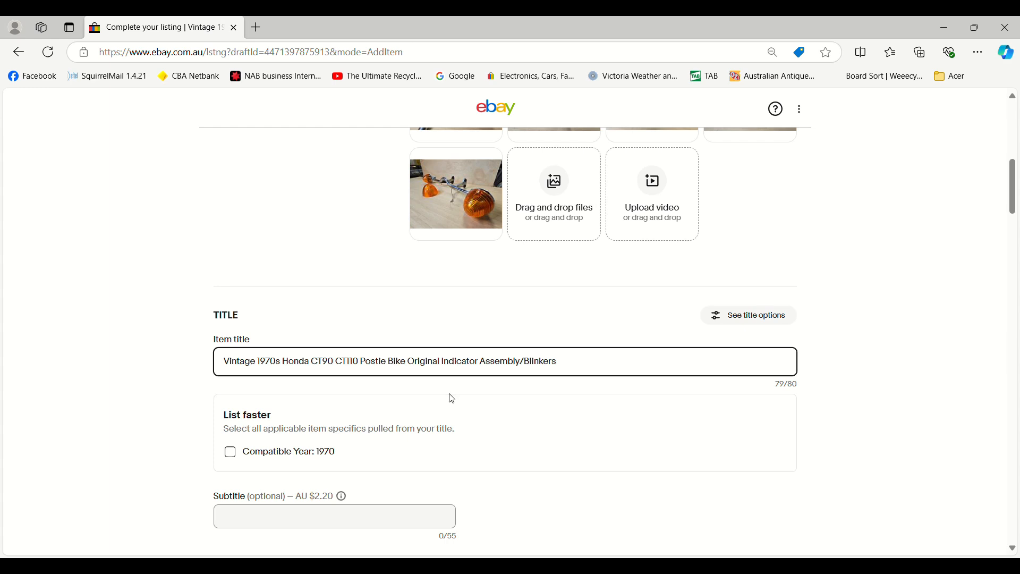
type("s")
Start changing the listing's first item category and go into Vehicle Parts & Accessories among all categories
scroll(349, 384, "down", 1)
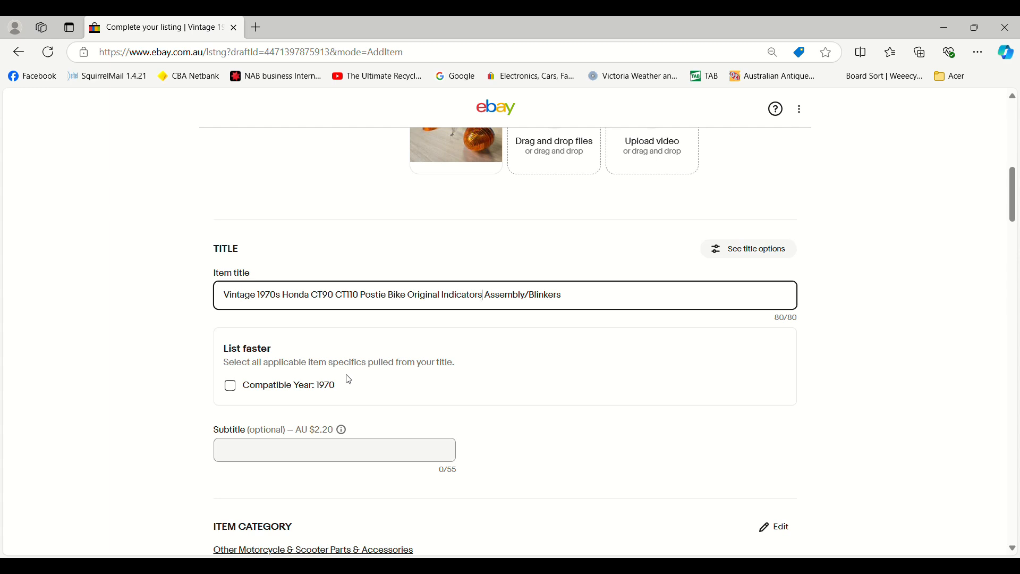
scroll(349, 381, "down", 1)
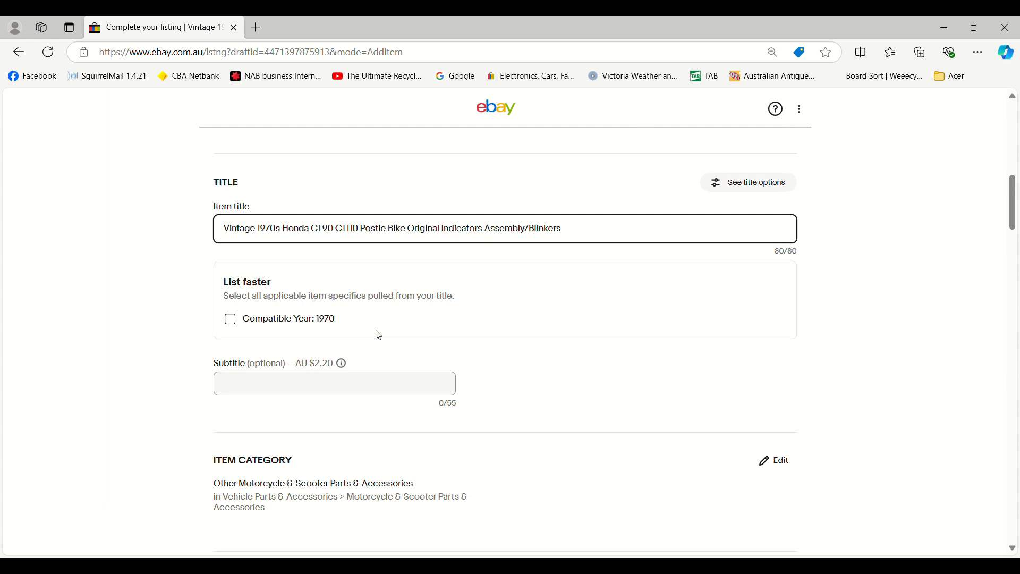
scroll(378, 336, "down", 1)
scroll(378, 336, "down", 1)
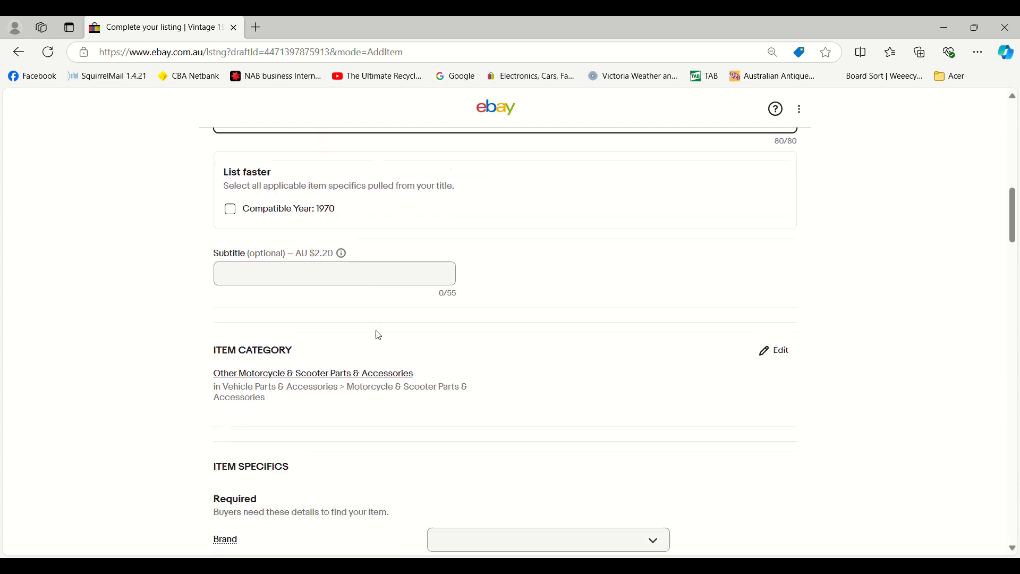
scroll(378, 336, "down", 1)
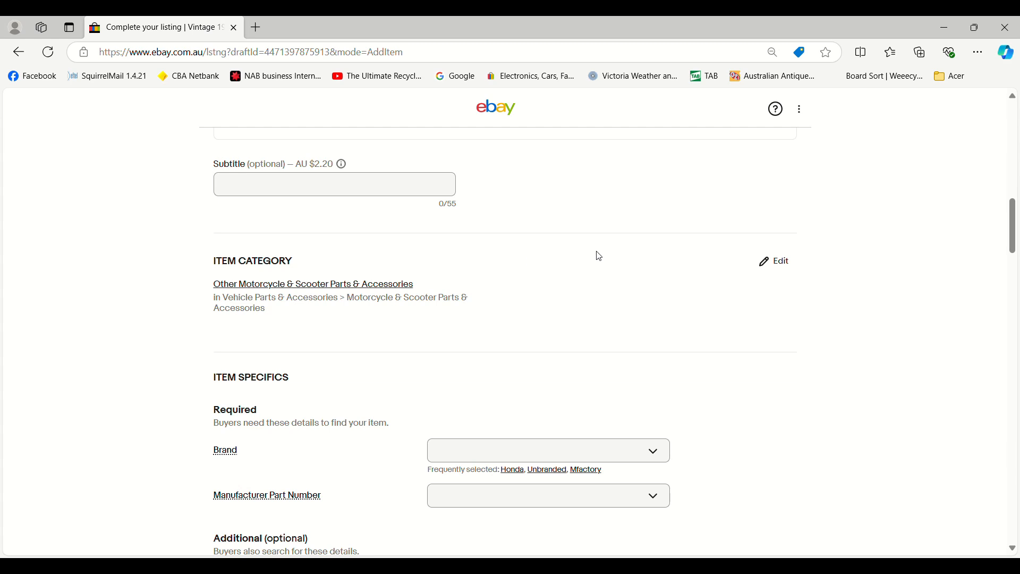
left_click(775, 261)
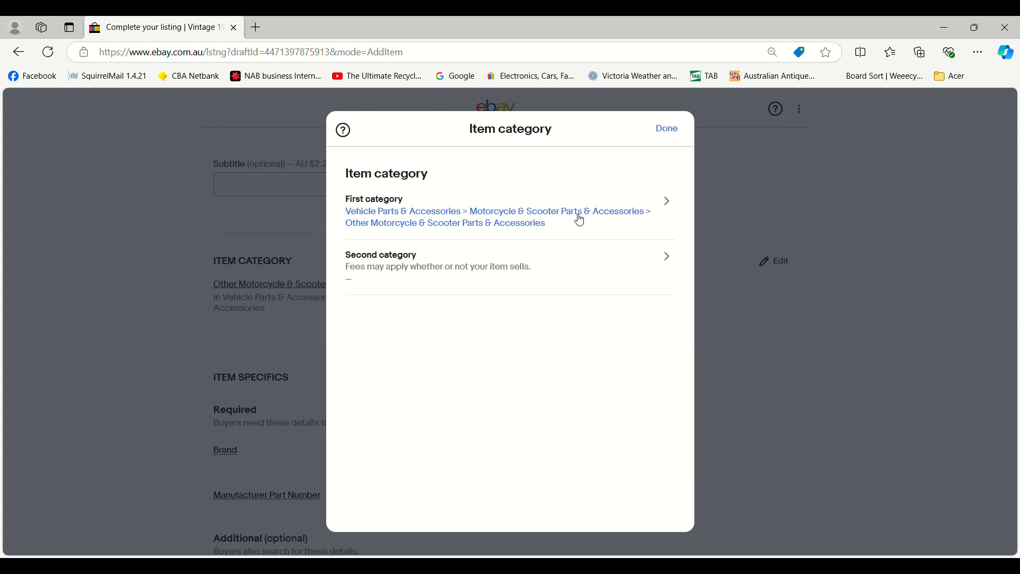
left_click(430, 214)
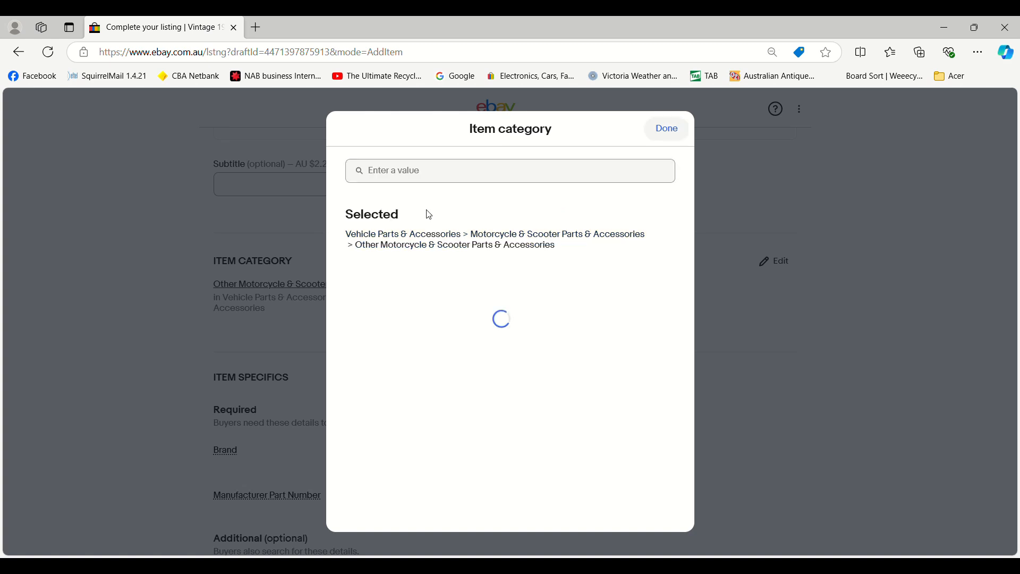
scroll(469, 332, "down", 1)
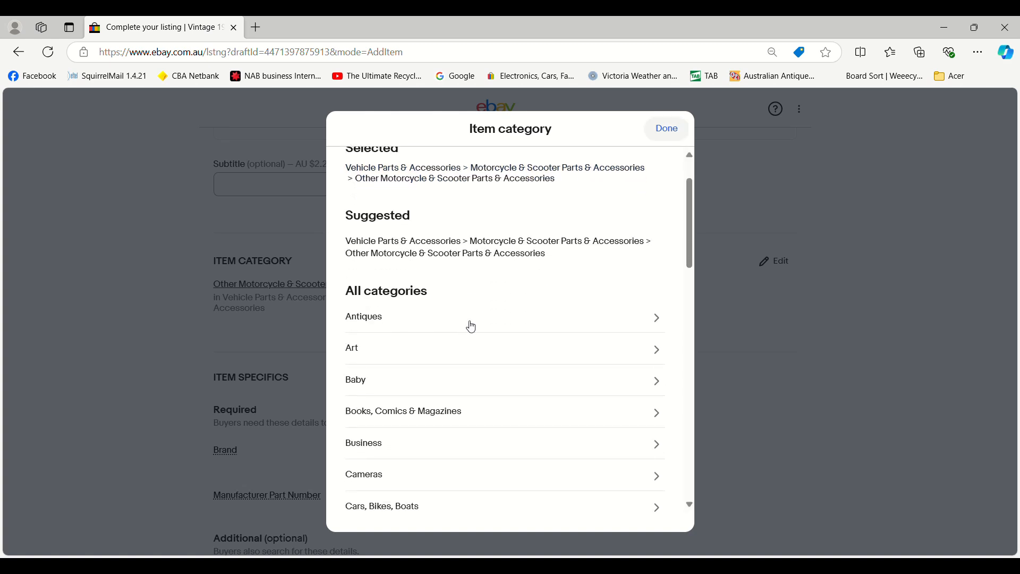
scroll(472, 327, "down", 5)
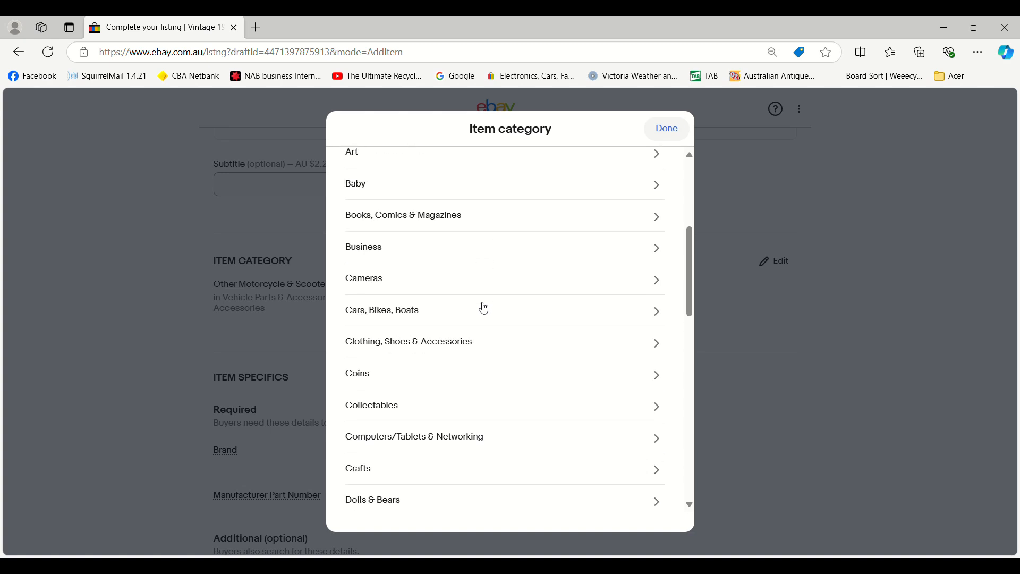
scroll(484, 309, "down", 5)
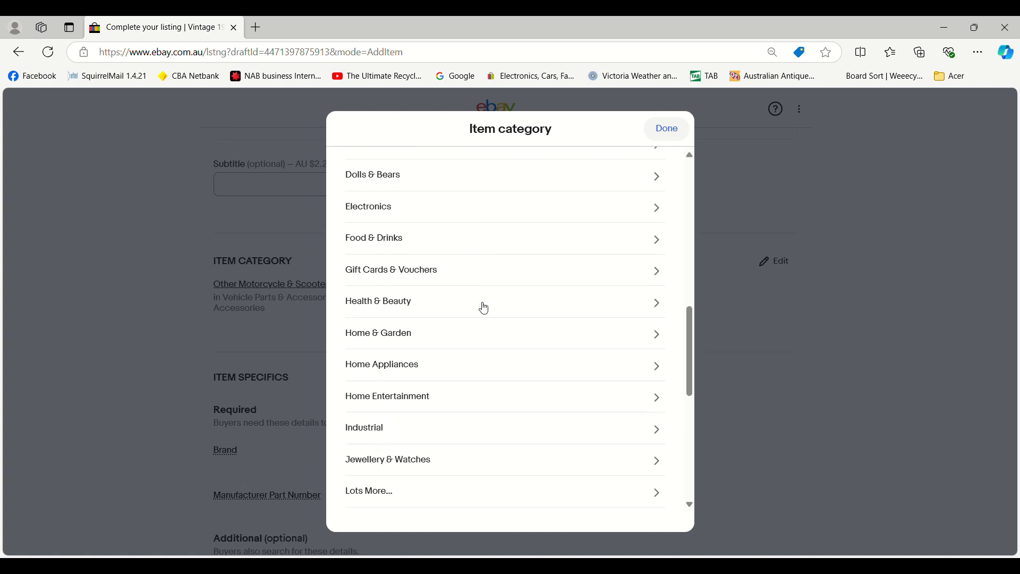
scroll(485, 244, "up", 5)
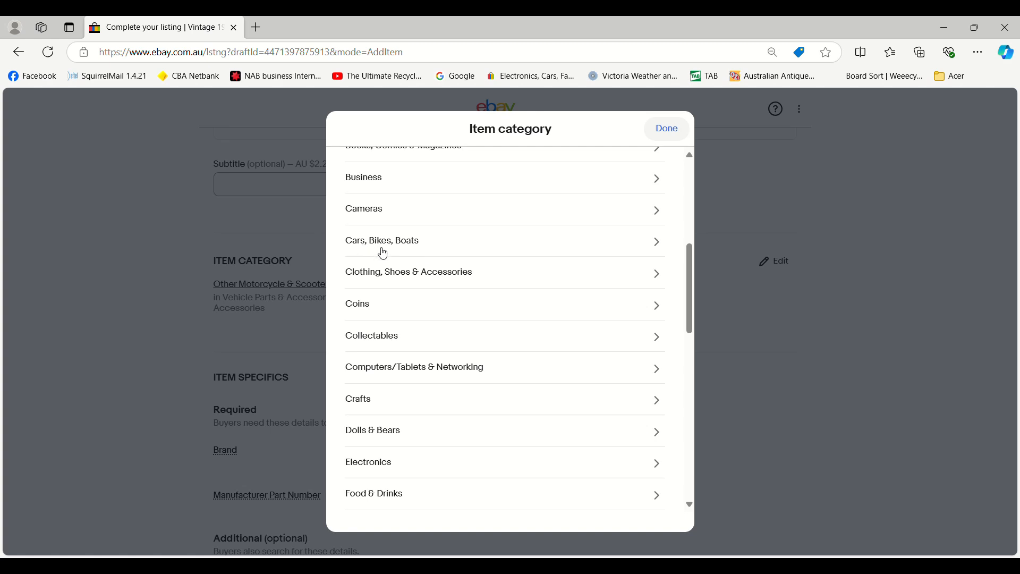
scroll(448, 254, "down", 10)
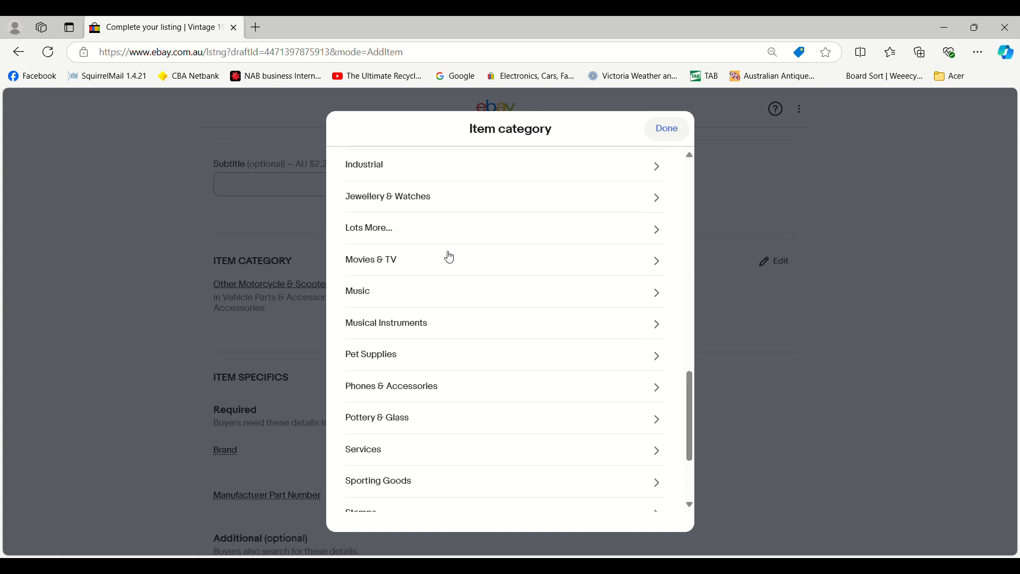
scroll(449, 258, "down", 3)
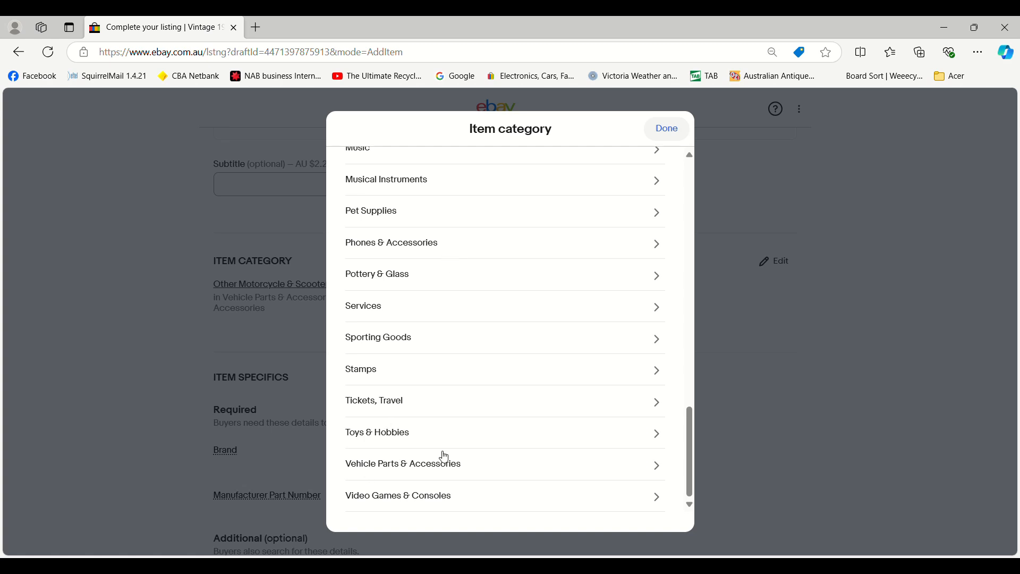
left_click(662, 477)
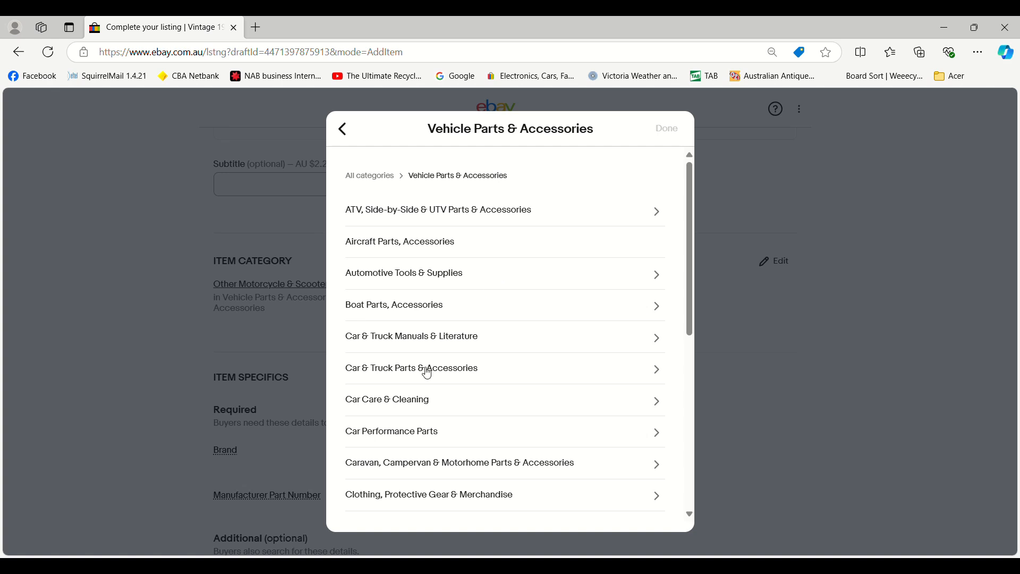
Set the first category to Motorcycle & Scooter Parts & Accessories > Lighting & Lamps > Indicator Assemblies and return to the listing form
scroll(441, 400, "down", 1)
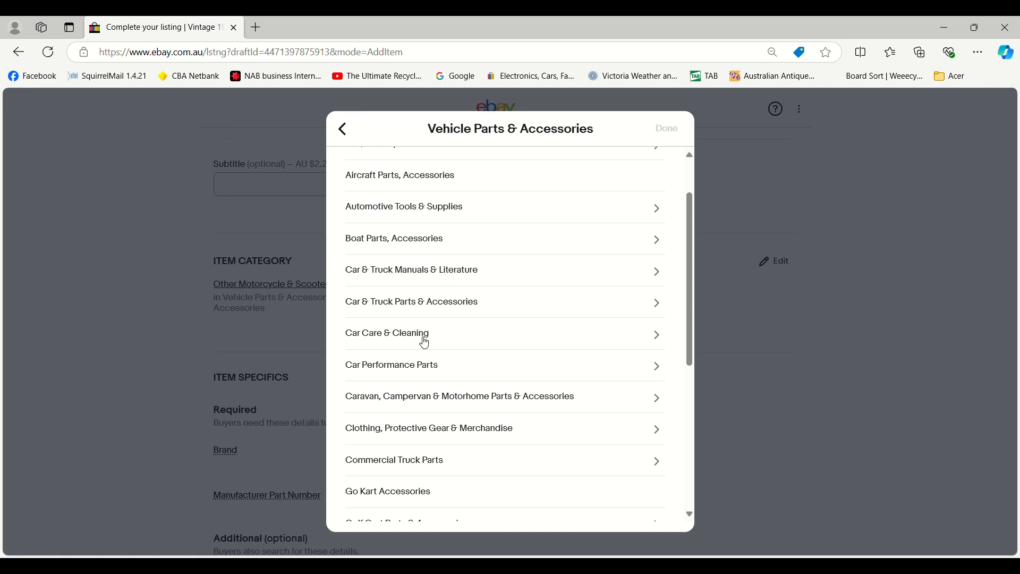
scroll(439, 438, "down", 3)
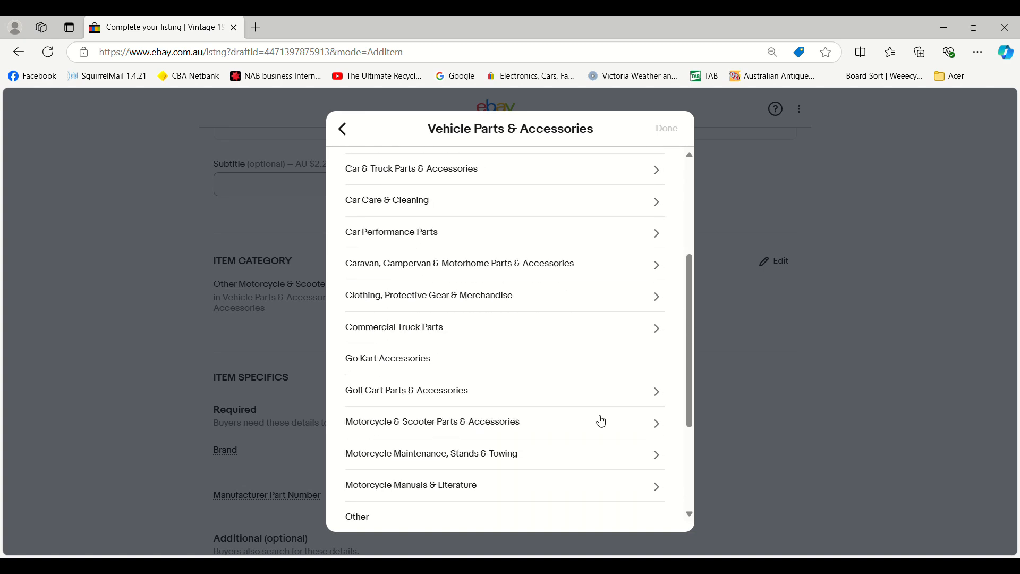
left_click(662, 427)
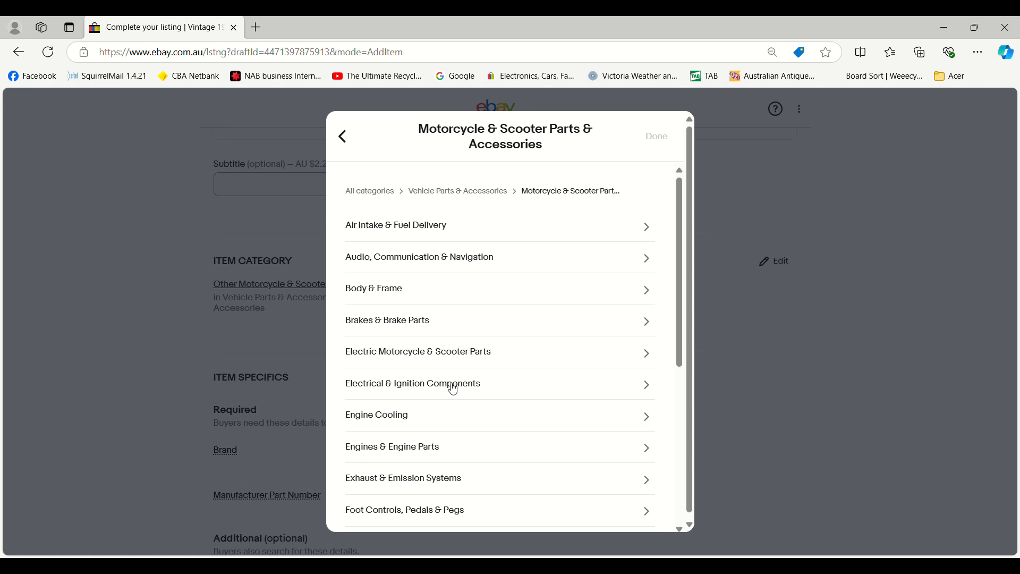
scroll(454, 407, "down", 1)
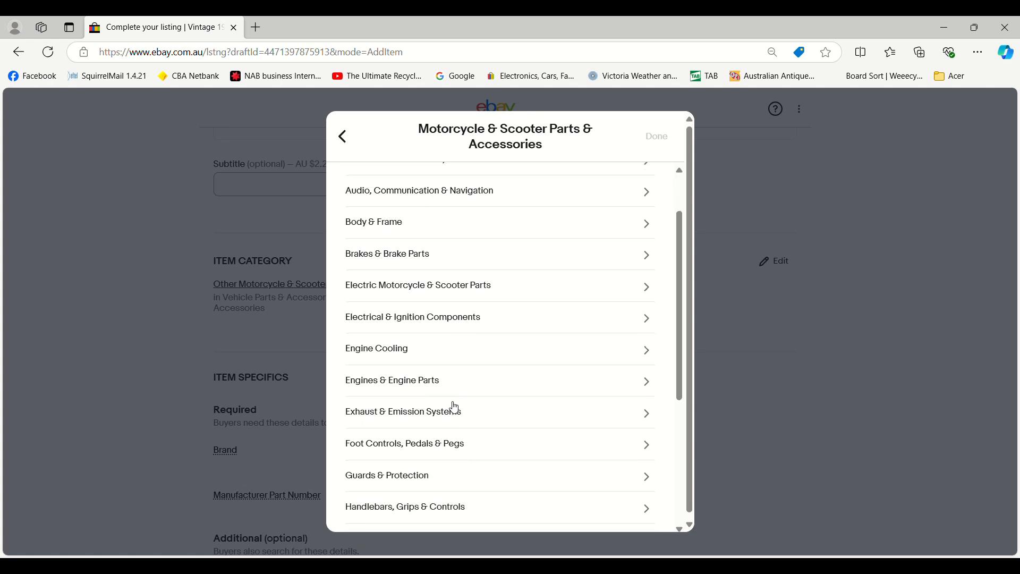
scroll(456, 408, "down", 1)
scroll(456, 408, "down", 1)
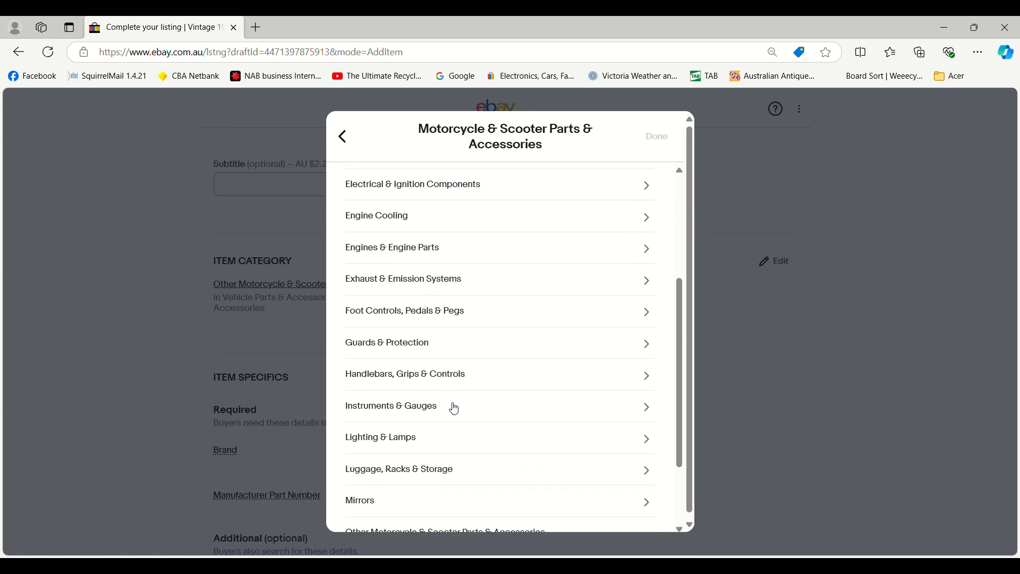
left_click(648, 440)
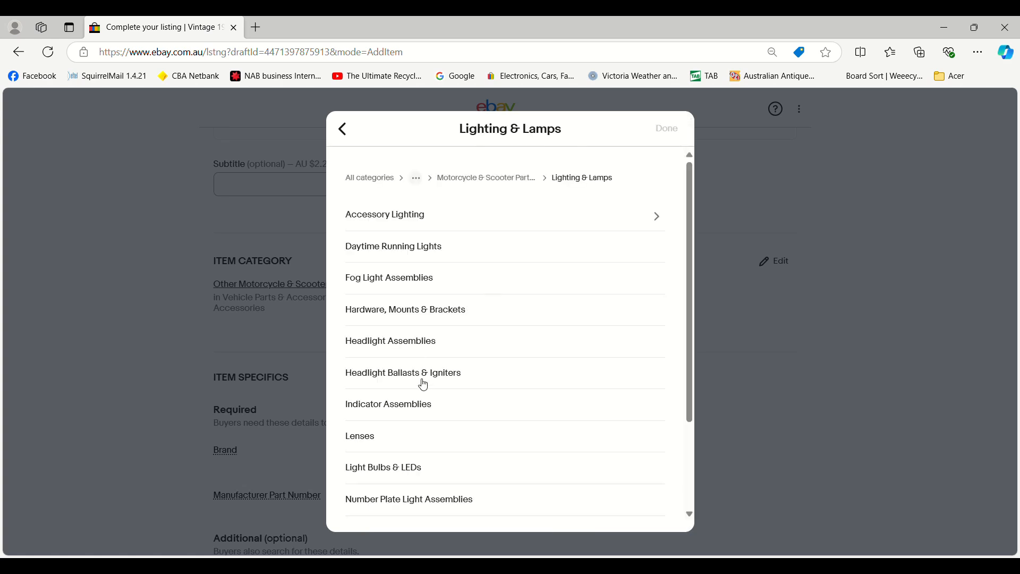
left_click(425, 409)
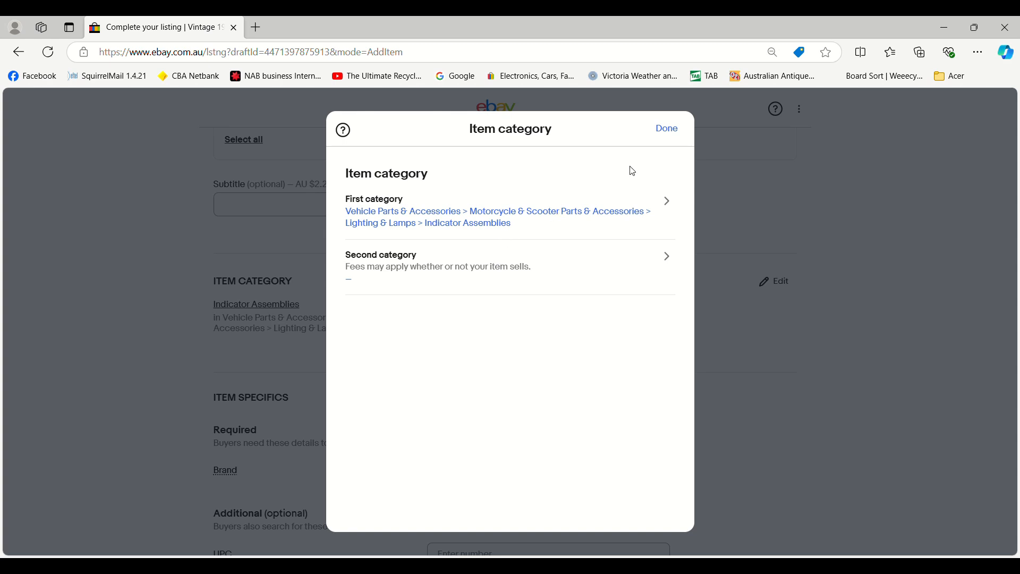
left_click(663, 132)
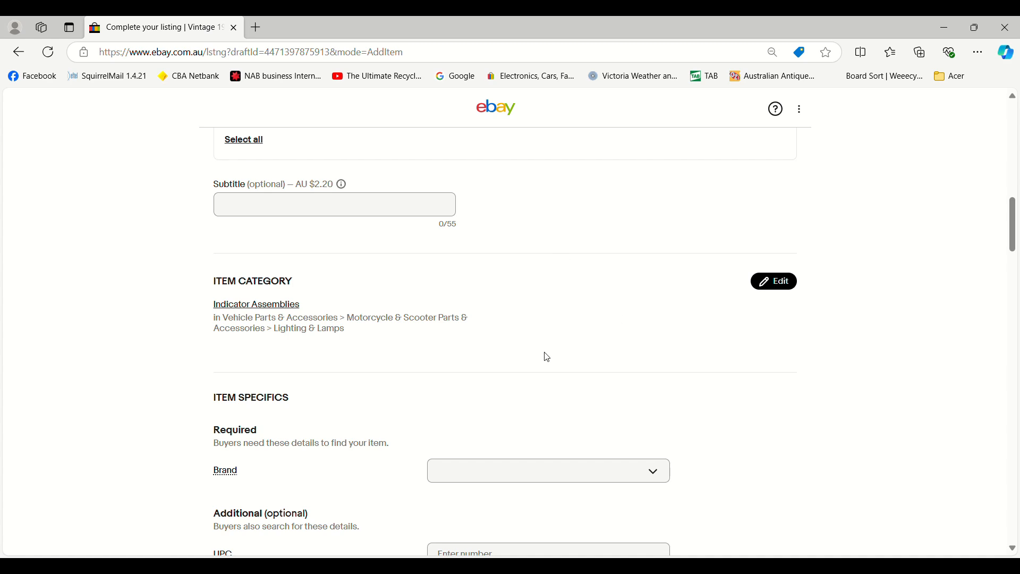
Set the required Brand in the item specifics to Honda
scroll(378, 400, "down", 1)
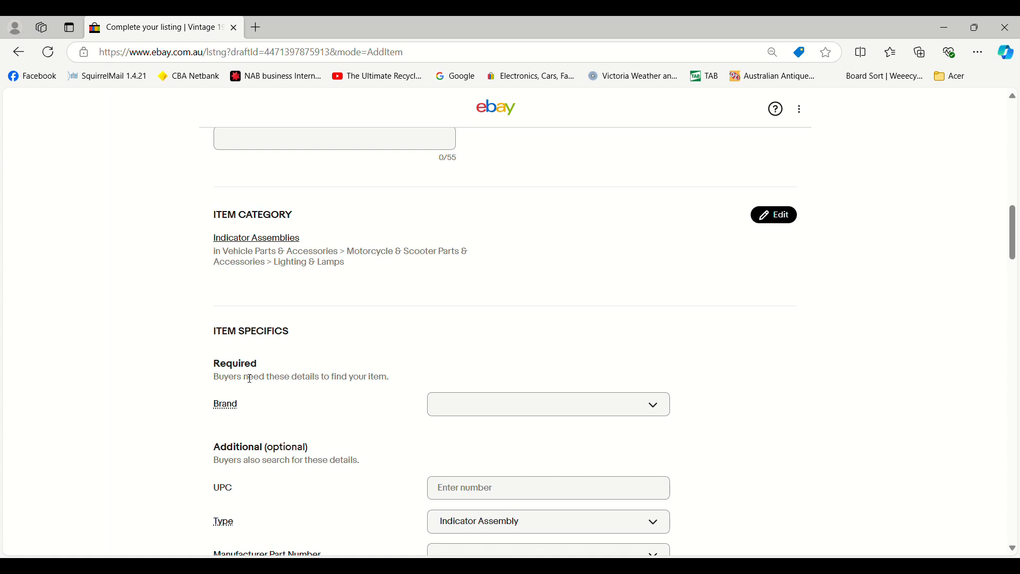
mouse_move(234, 405)
left_click(652, 411)
scroll(542, 462, "down", 3)
scroll(539, 452, "up", 3)
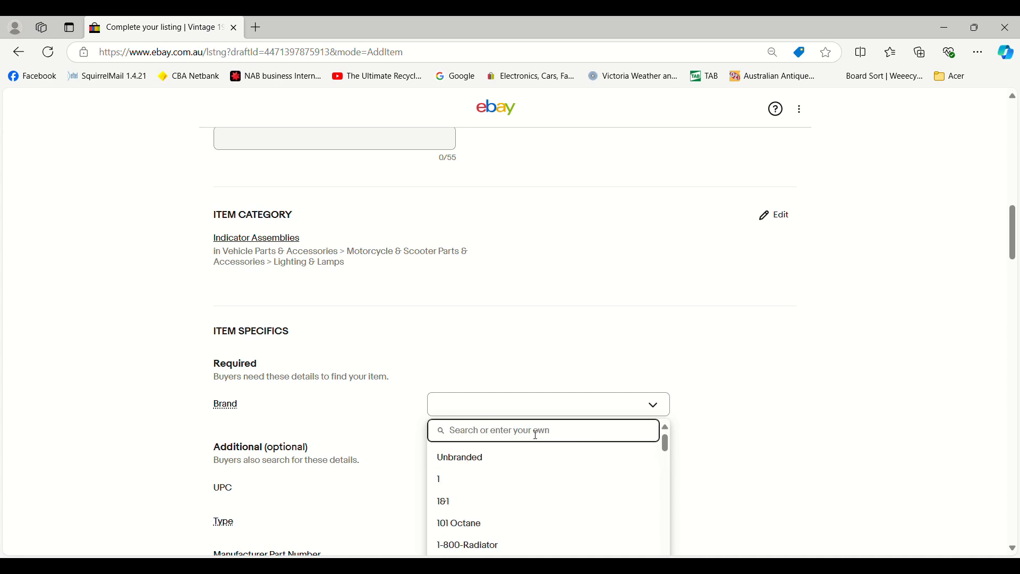
type("Honda")
left_click(448, 522)
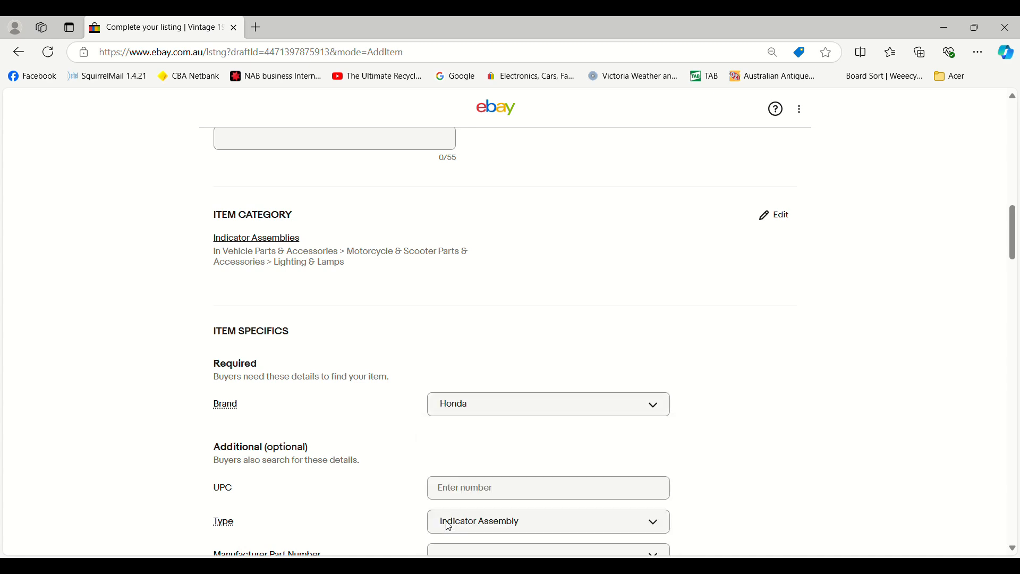
Fill in the description in size 18 Arial, covering the original c.1970s Honda Indicator Assembly, CT90/CT110 fit, spare lens, chrome condition, minor blemishes, and postage or pick-up
scroll(602, 437, "down", 1)
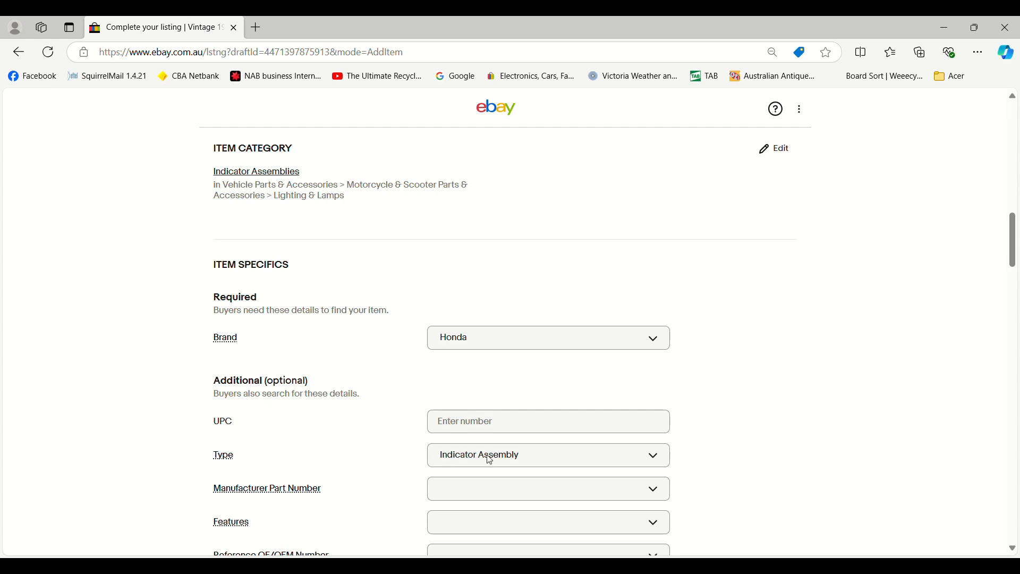
scroll(625, 444, "down", 1)
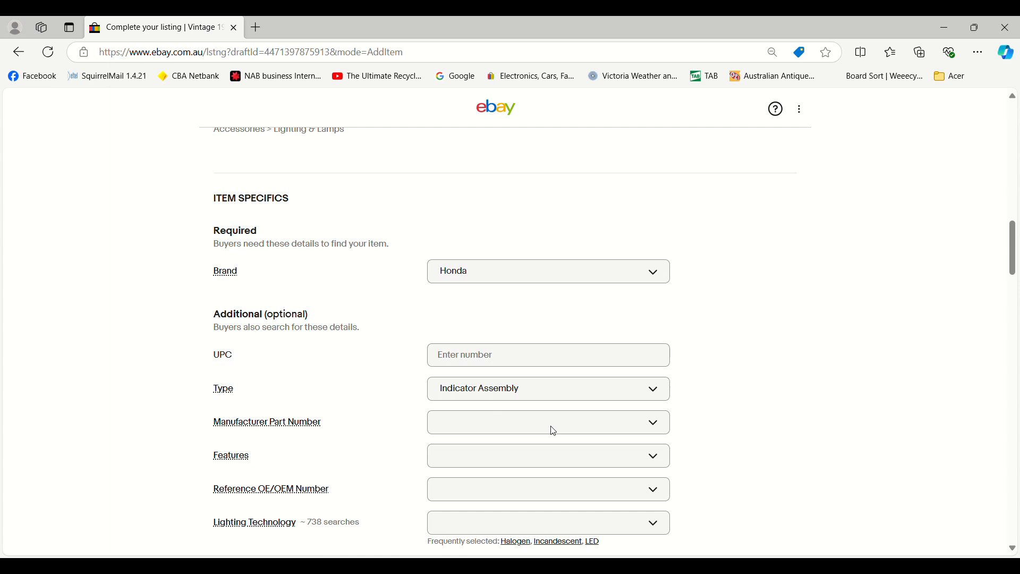
scroll(558, 423, "down", 2)
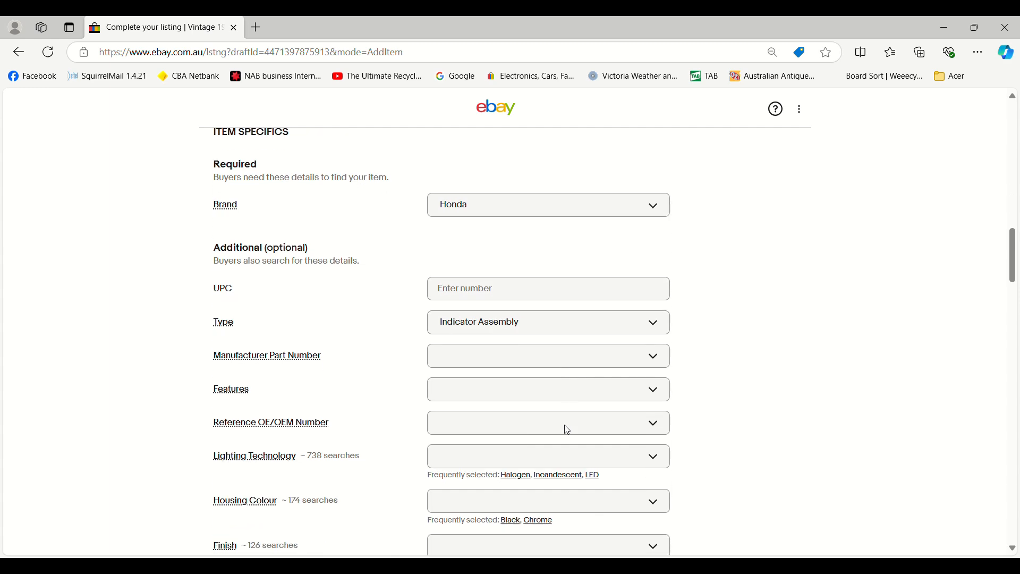
scroll(567, 431, "down", 3)
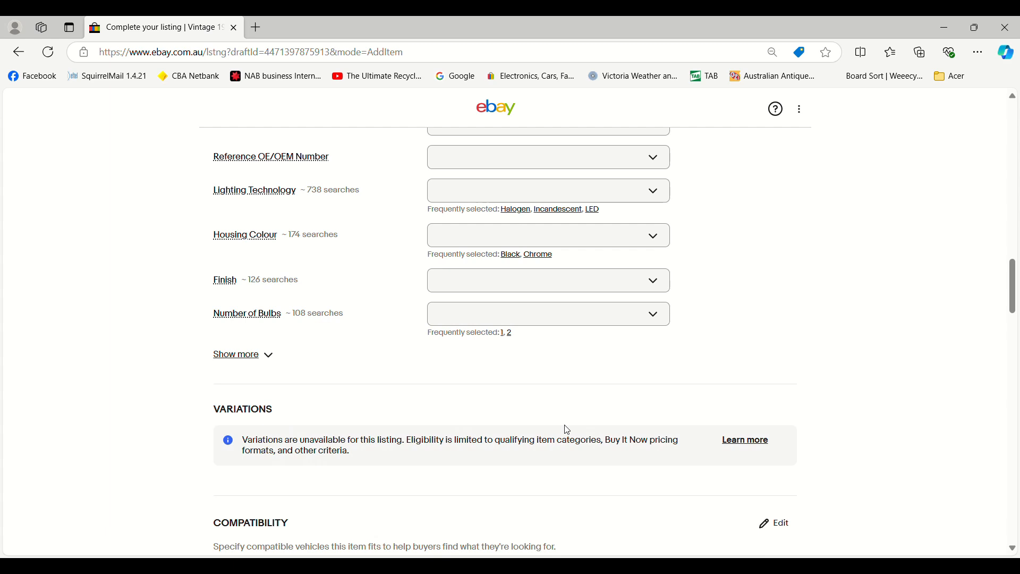
scroll(701, 396, "down", 3)
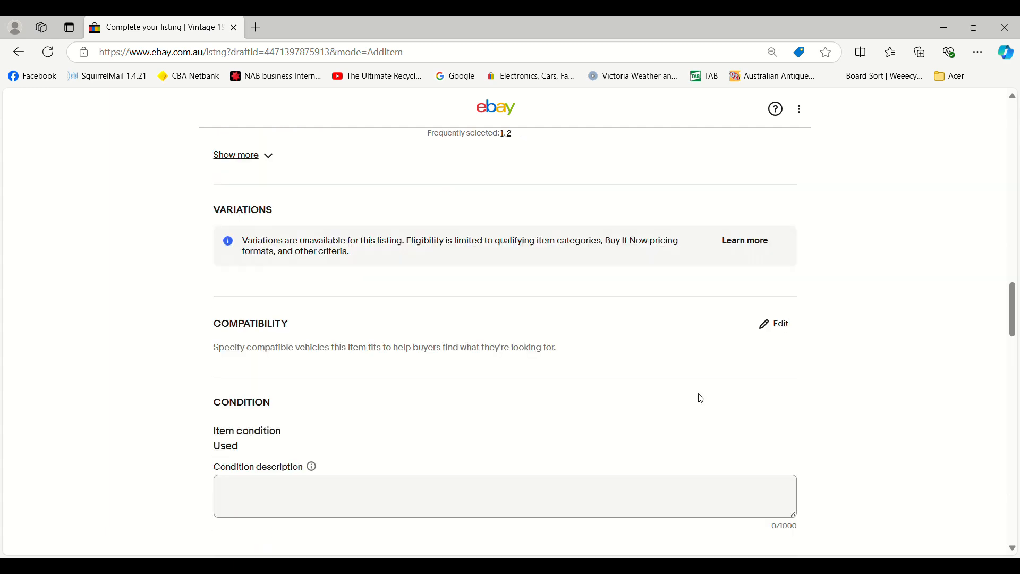
scroll(619, 362, "down", 2)
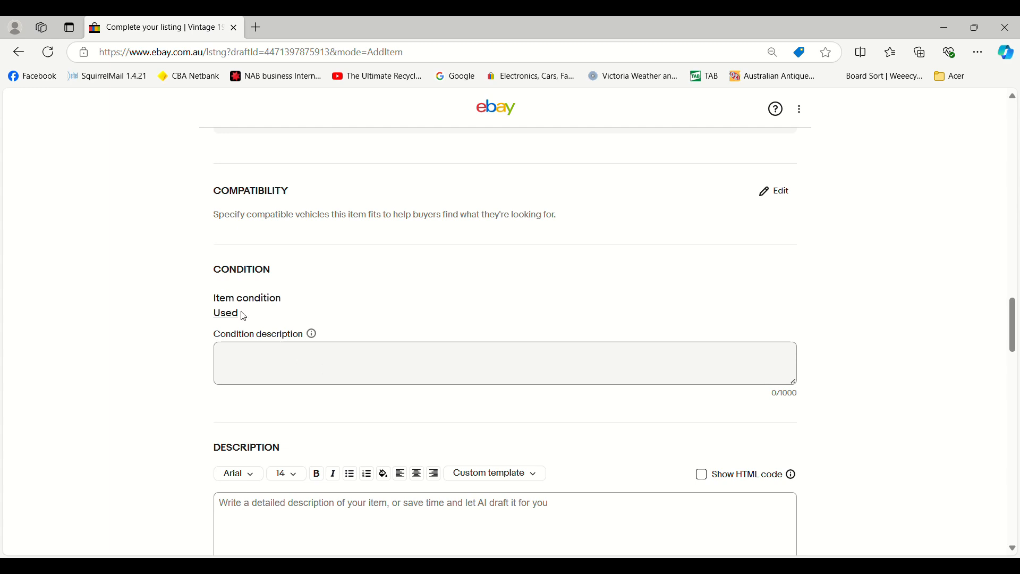
scroll(448, 348, "down", 1)
scroll(406, 495, "down", 2)
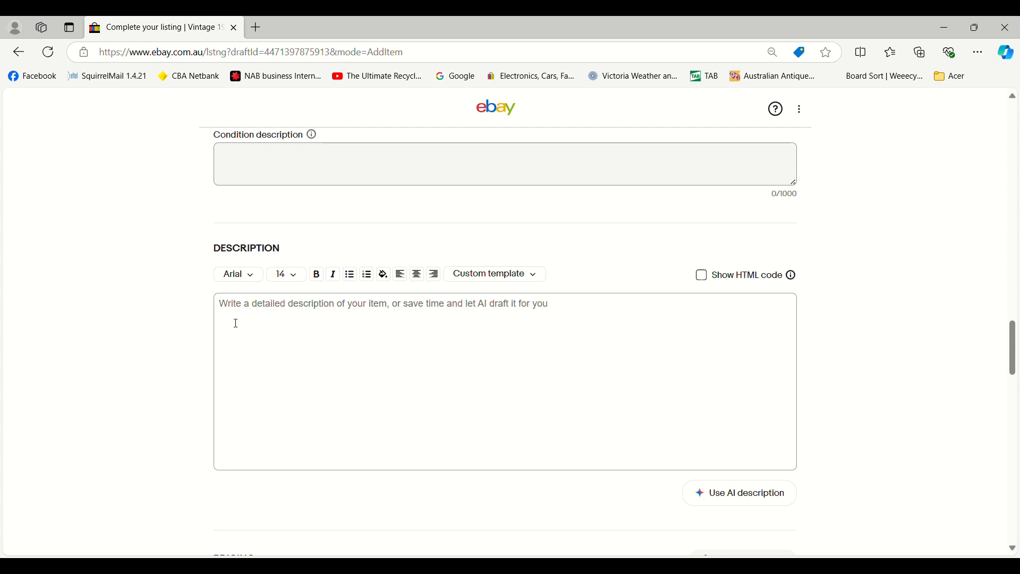
left_click(220, 308)
type("Here's an original c.1970s Honda Indicator Assembly, that I believe will fit a CT90 or CT110 Postie Motorbike. I think it's the rear assembly. As pictured, the chromed frame comes with original lights in good operational condition complete with wiring and genuine Stanley lenses in great nick. There is even a spare lens, although this does have a small 'bruise' to the plastic. The chrome is pretty good for an original 70s piece with the only surface rust being on the inside of the mounting brackets. There are some minor scuffs and blemishes as expected with a second-hand item, but I doubt you would find much better in untouched condition (I've only given it a wash and a quick scrub with aluminium foil to brighten up the chrome). Postage Australia wide will be actual cost, or pick-up is welcome from Nagambie, about an hour north of Melbourne.")
Review the listing's title, category and item specifics, and read the whole description through to its postage and pick-up paragraph
scroll(462, 352, "up", 2)
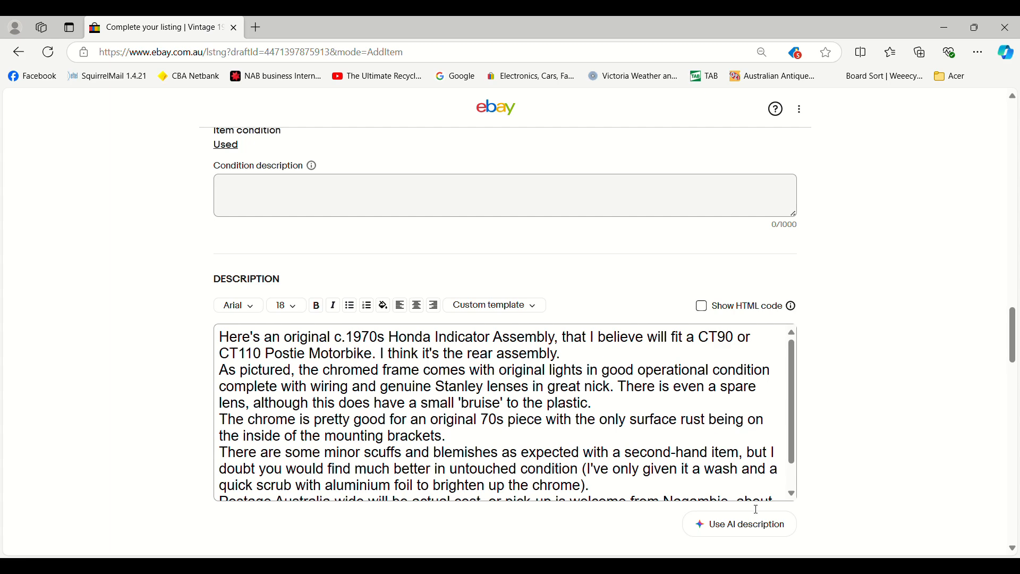
scroll(859, 393, "up", 6)
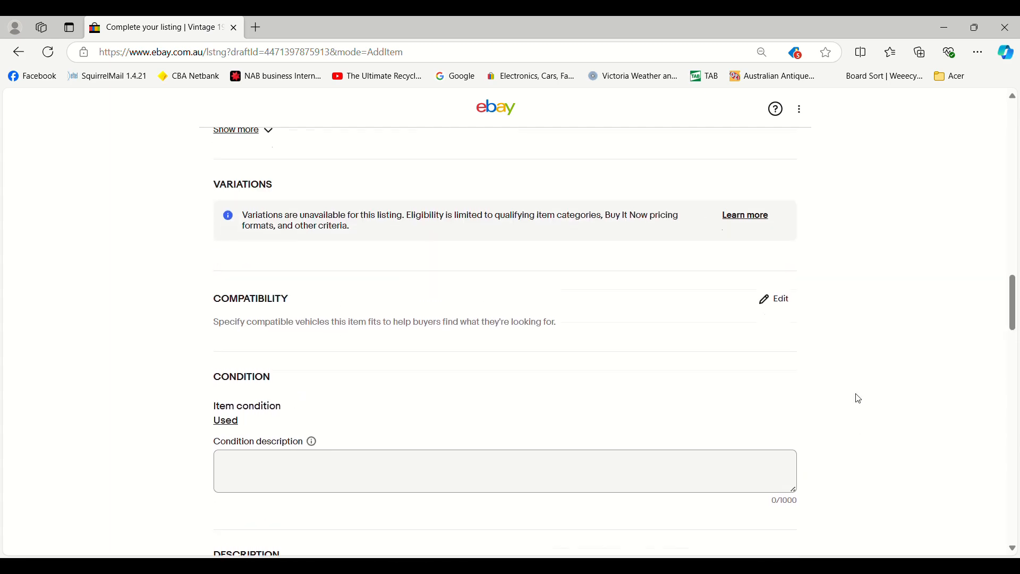
scroll(855, 399, "up", 10)
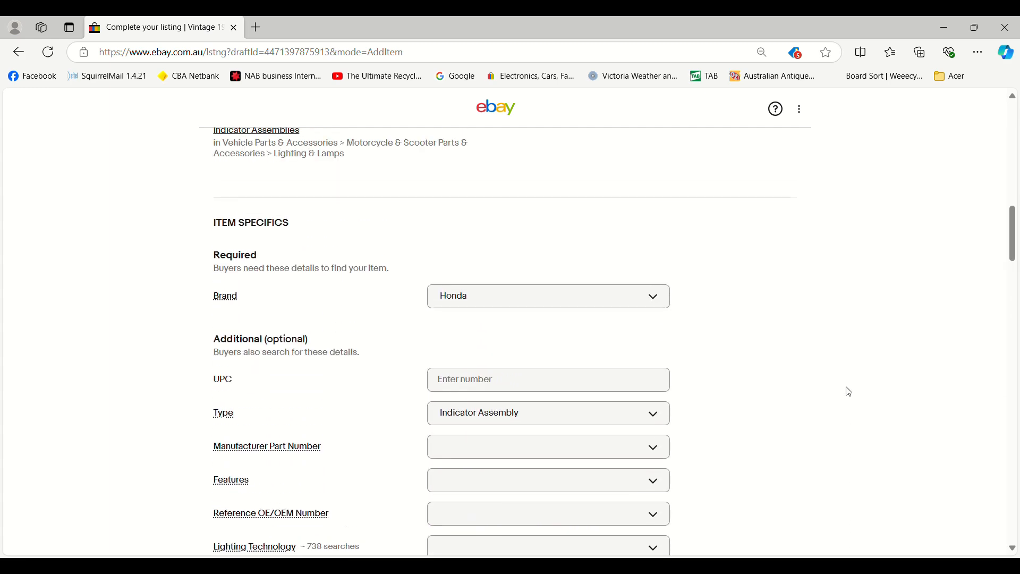
scroll(515, 285, "up", 5)
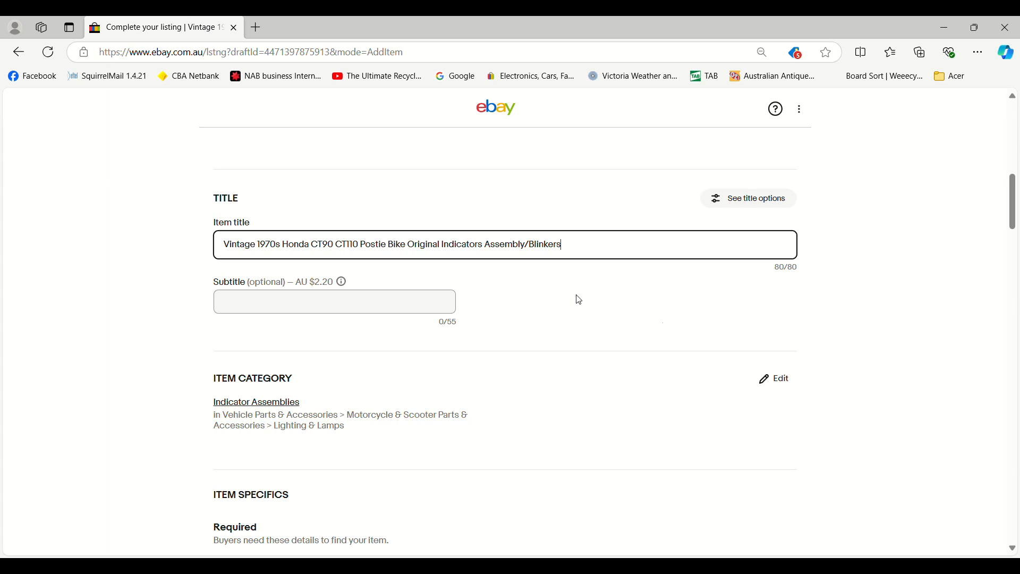
scroll(845, 356, "down", 8)
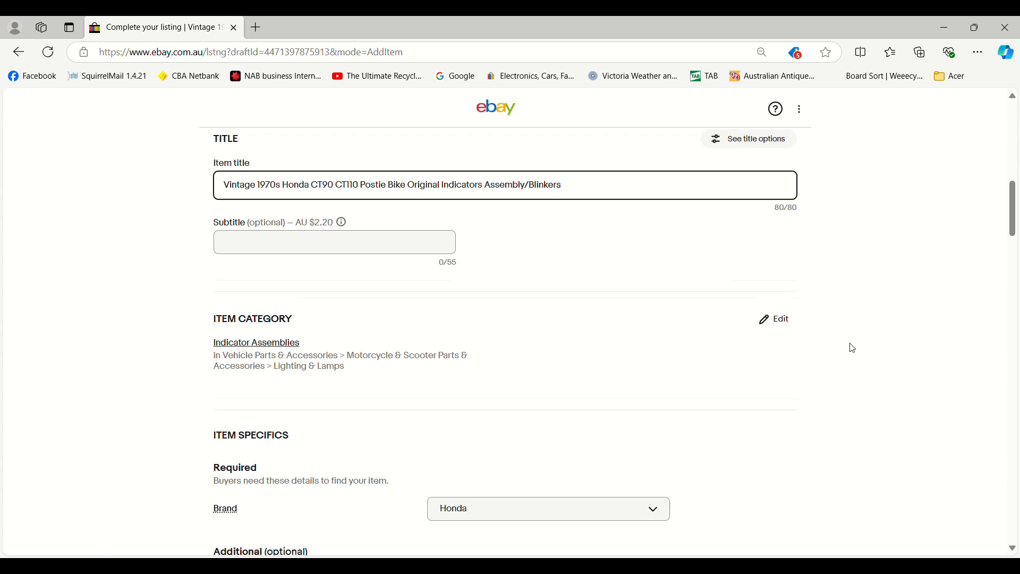
scroll(854, 349, "down", 8)
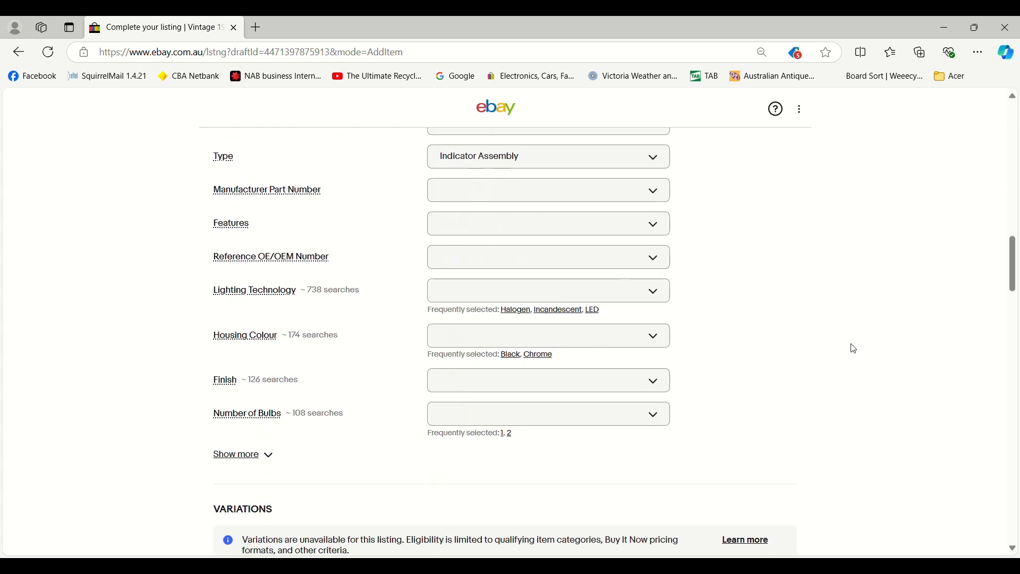
scroll(854, 349, "down", 6)
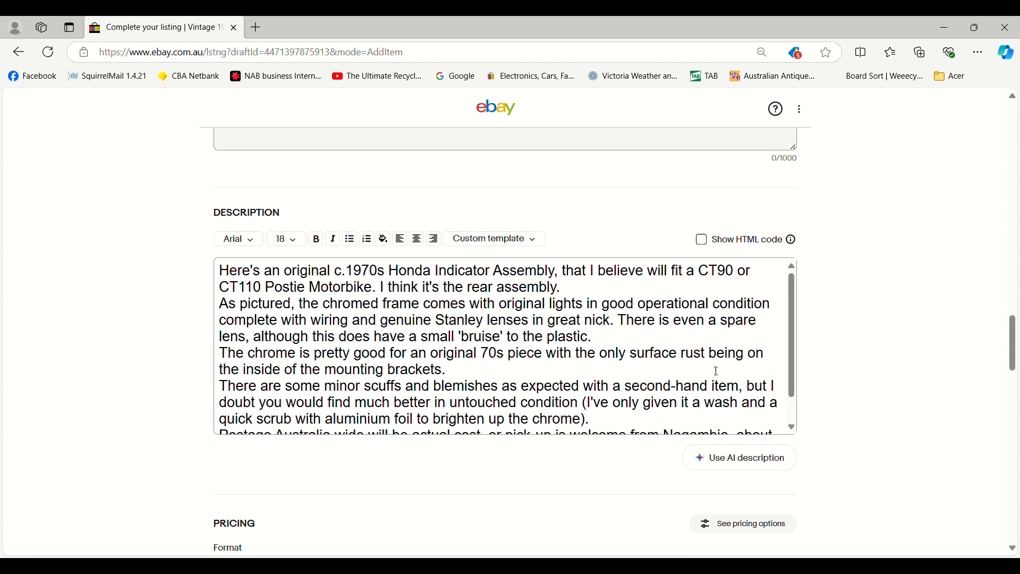
left_click_drag(797, 344, 790, 371)
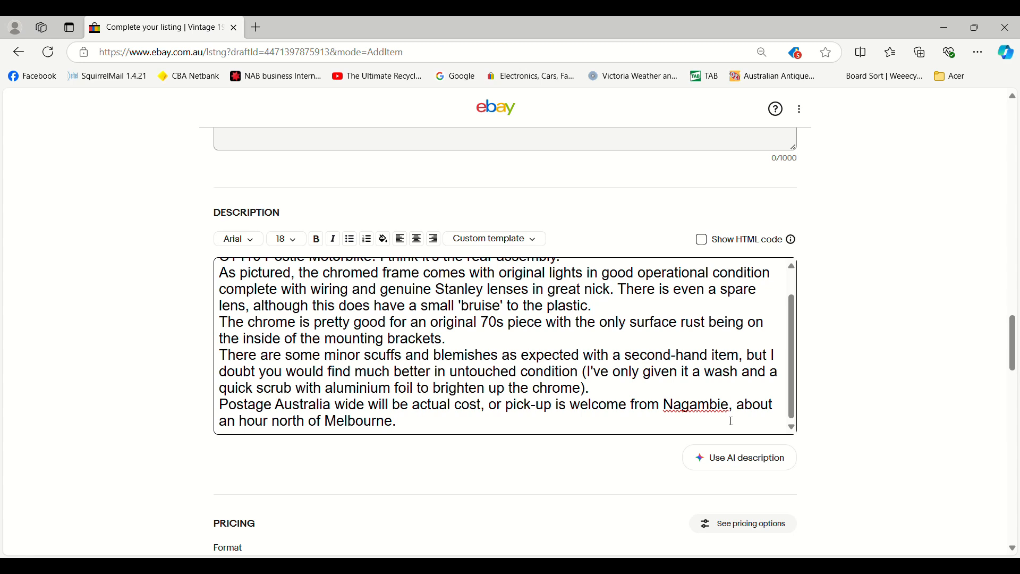
scroll(670, 339, "up", 2)
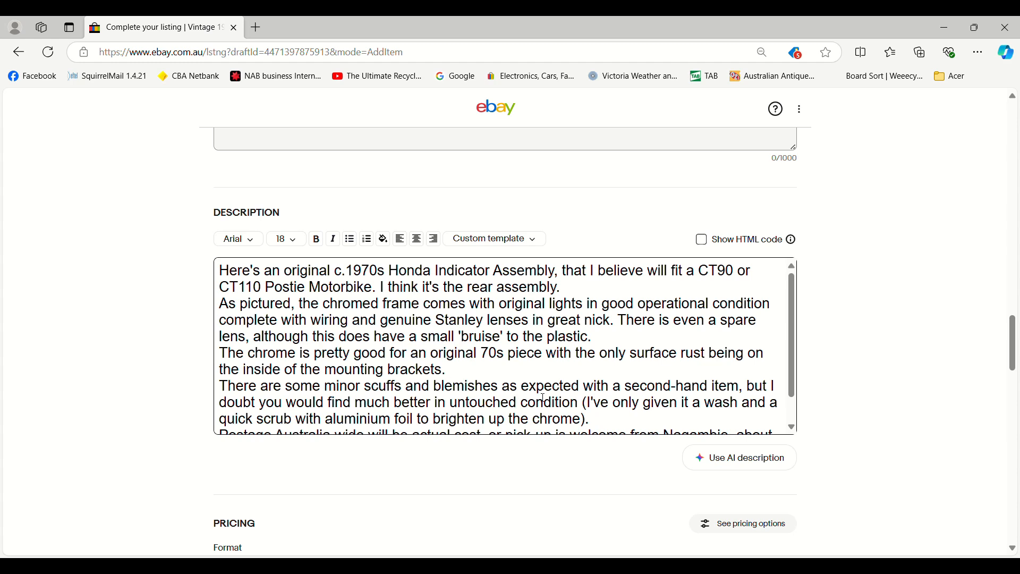
scroll(613, 408, "down", 1)
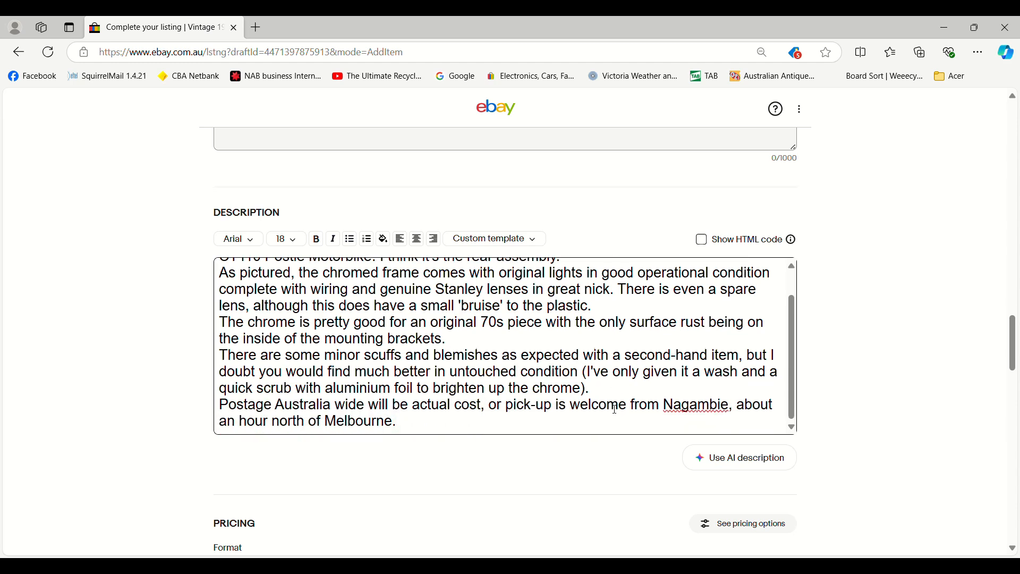
Set the pricing format to Auction with an auction duration of 10 days
scroll(615, 409, "down", 1)
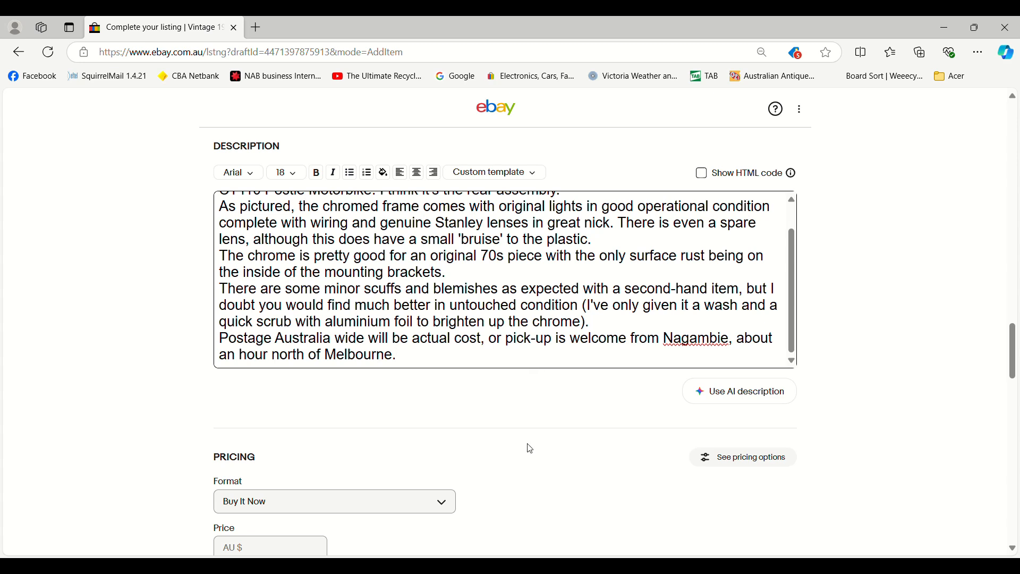
scroll(526, 449, "down", 2)
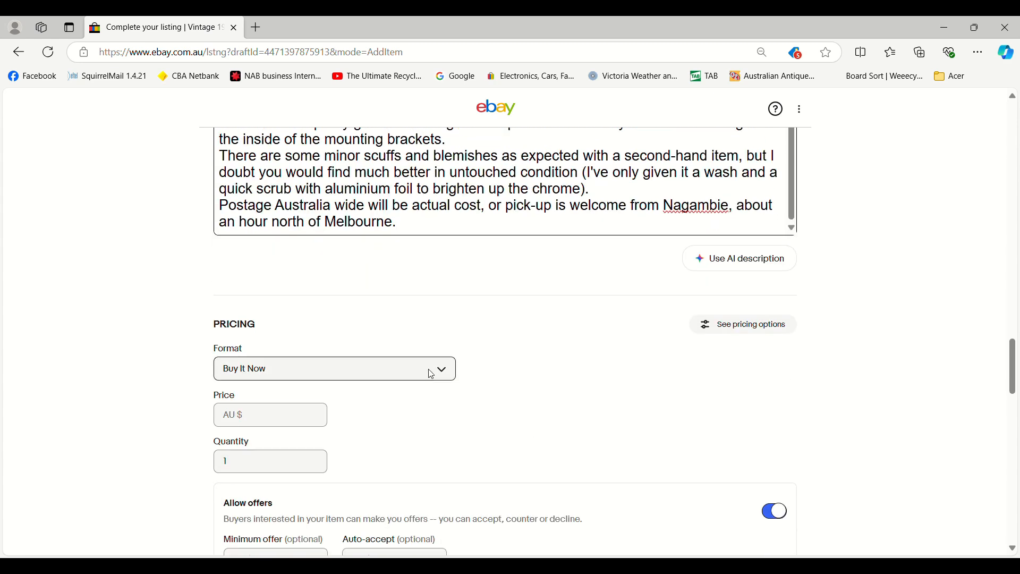
left_click(442, 376)
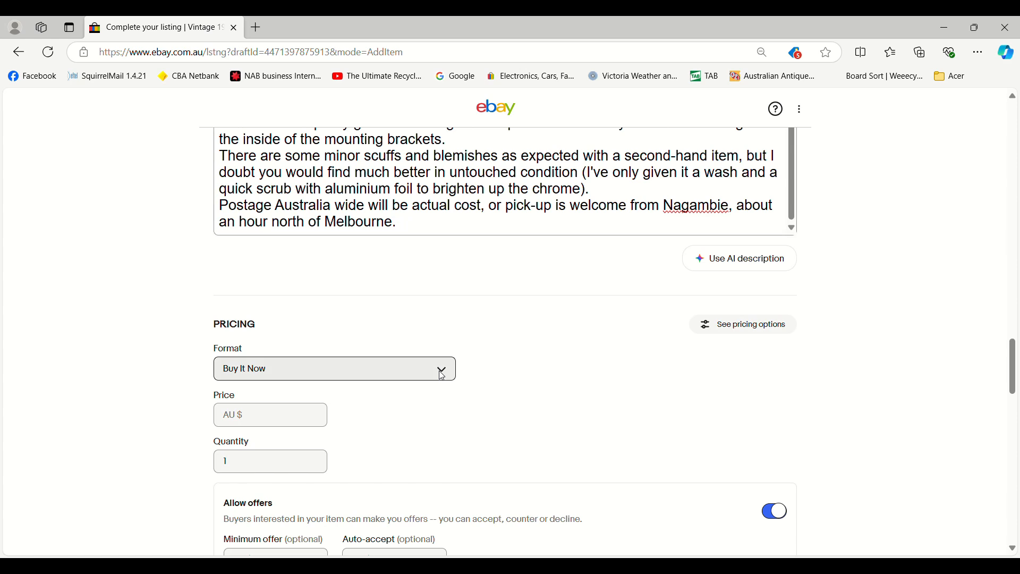
left_click(409, 393)
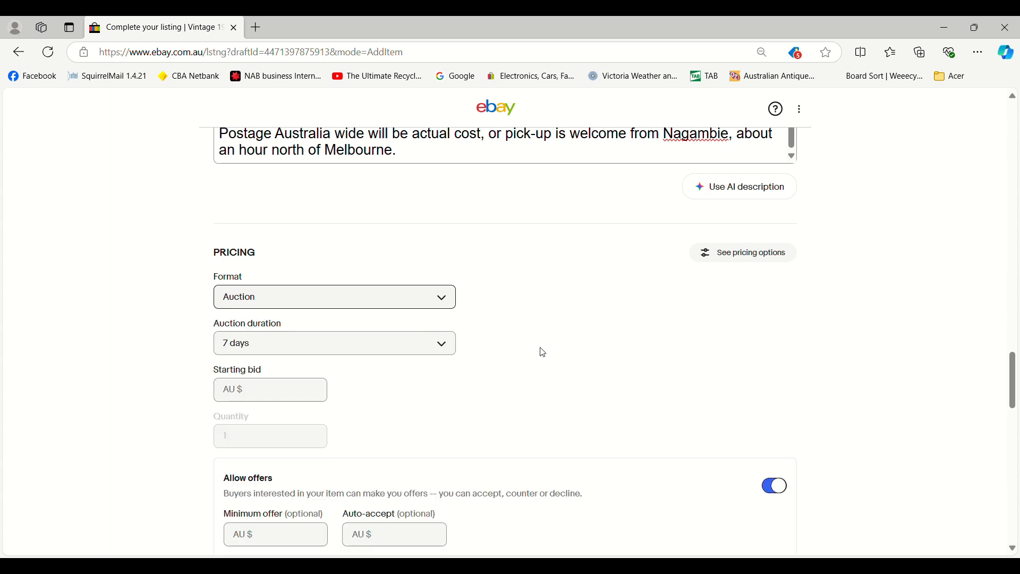
left_click(440, 343)
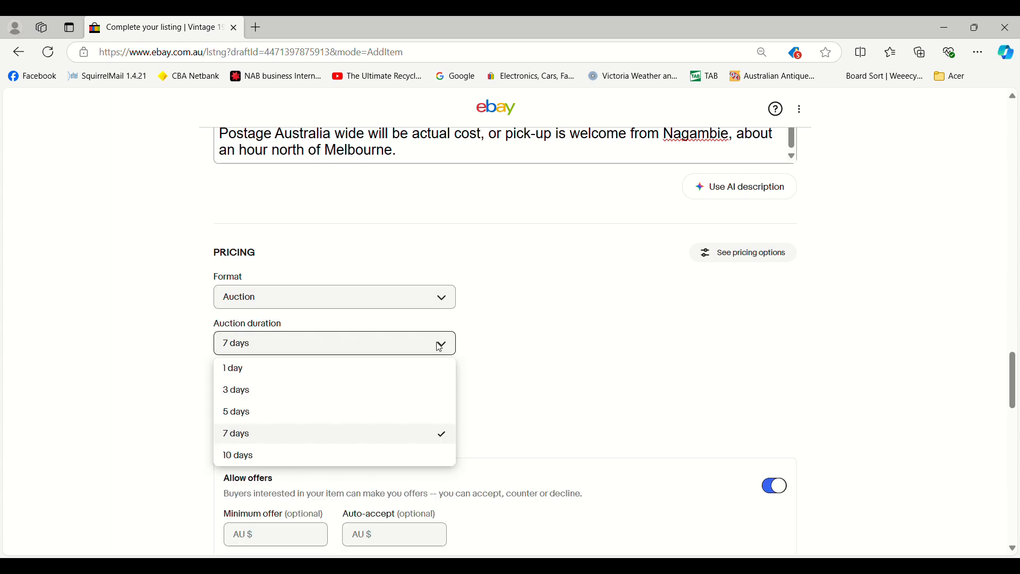
left_click(418, 455)
scroll(419, 462, "down", 2)
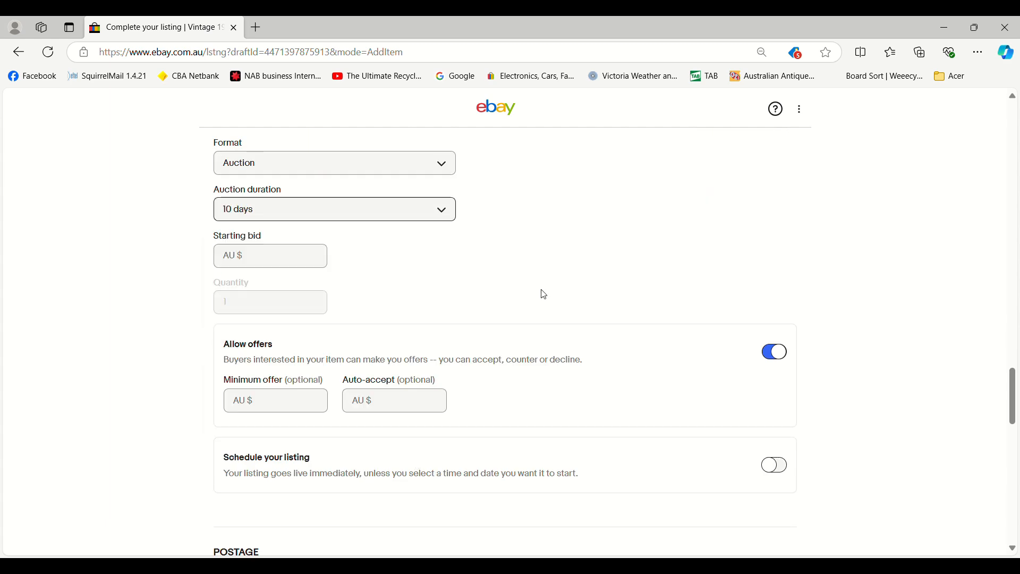
Remove "Assembly/" from the item title and insert "Motorbike" after "Postie Bike"
scroll(544, 294, "up", 5)
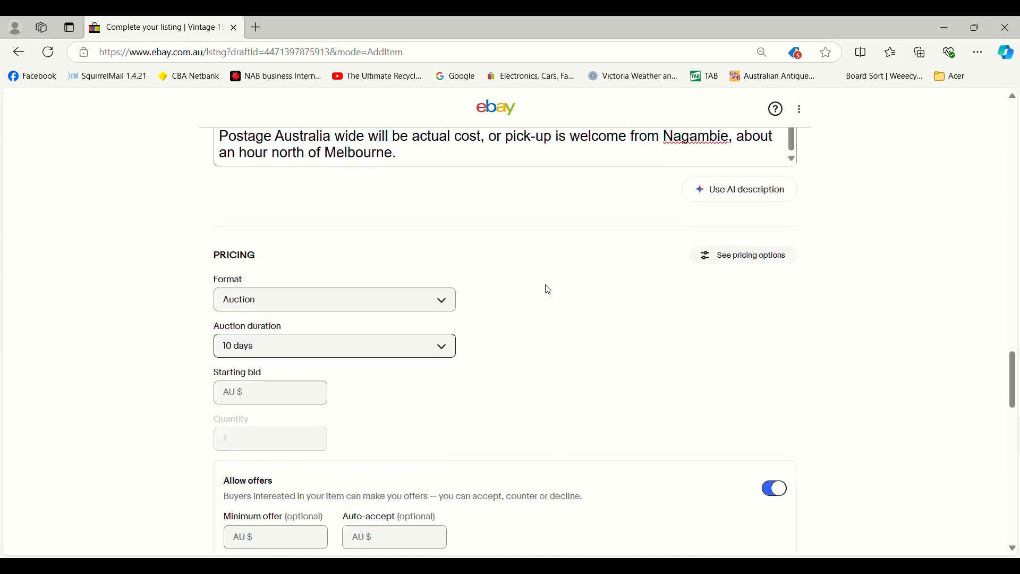
scroll(548, 290, "up", 5)
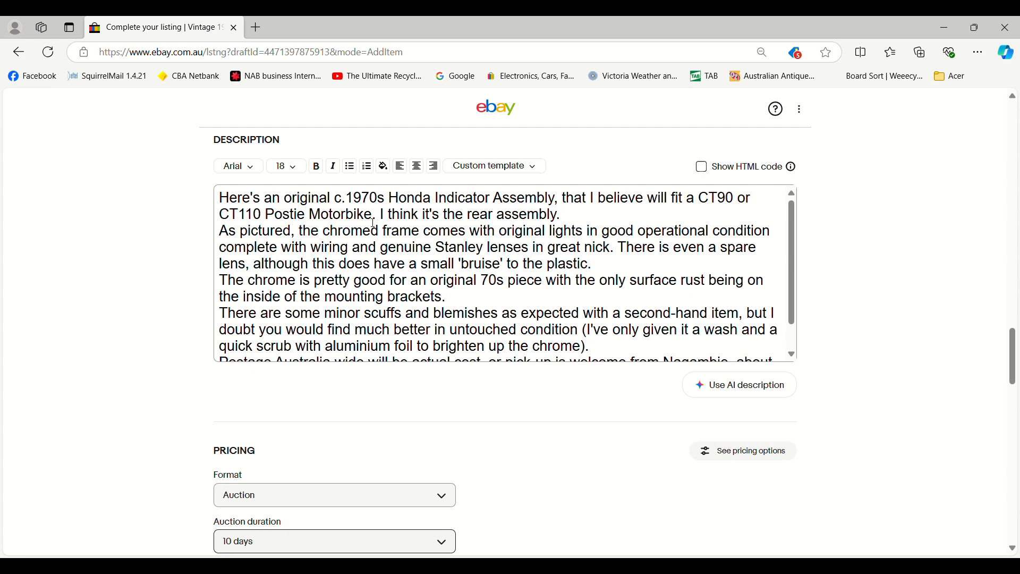
scroll(375, 224, "up", 15)
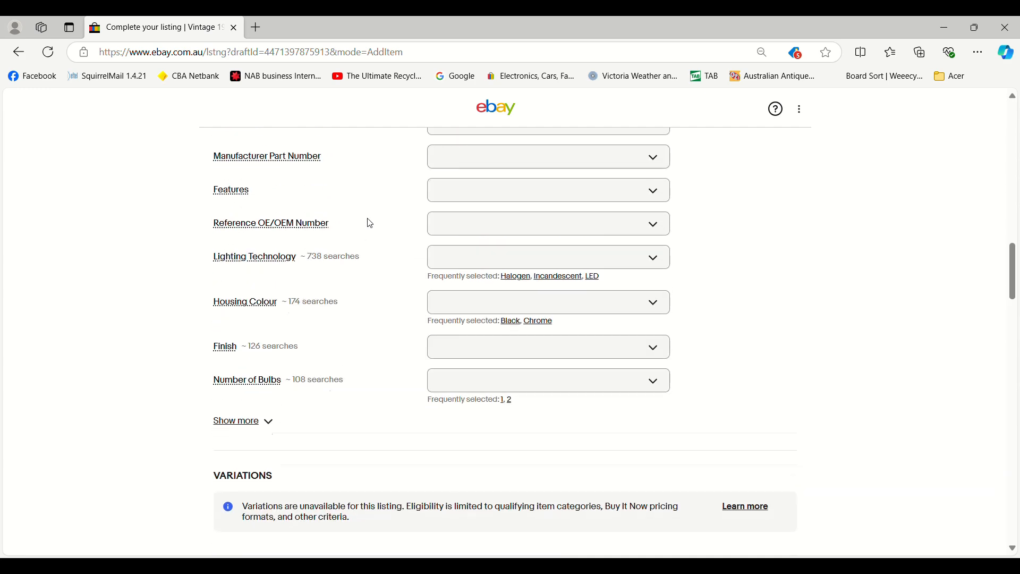
scroll(372, 223, "up", 15)
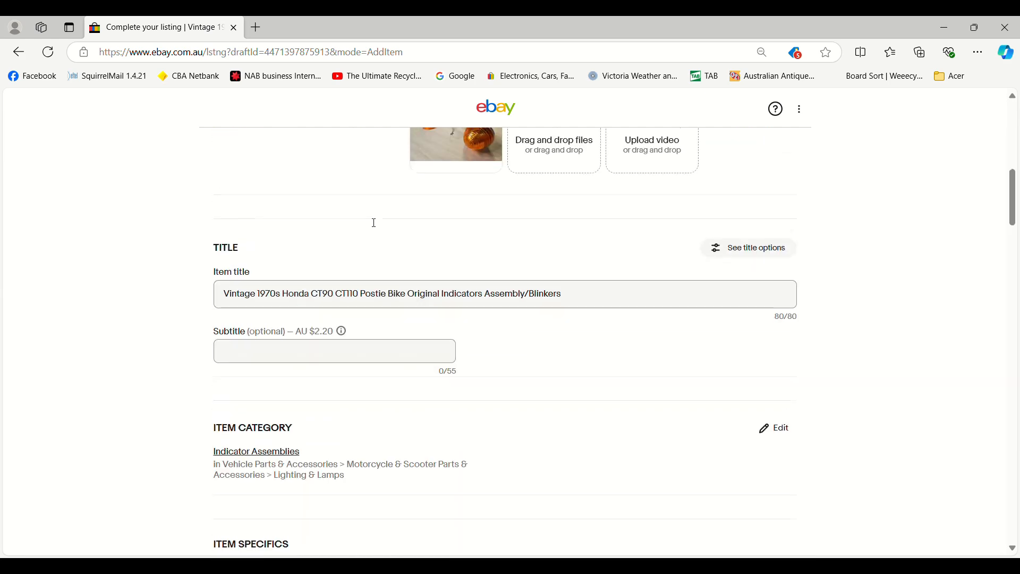
scroll(374, 223, "up", 1)
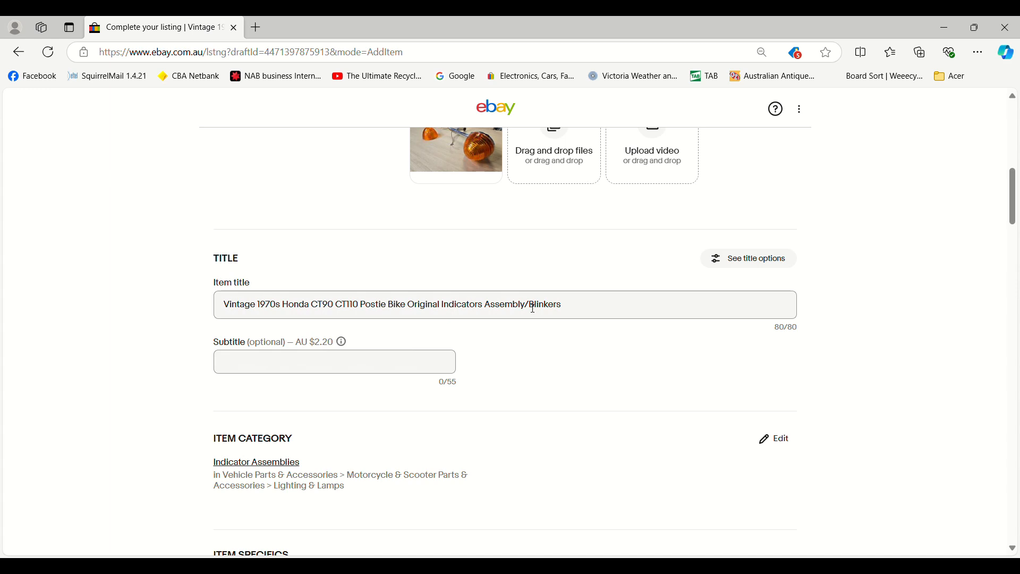
left_click_drag(533, 307, 492, 314)
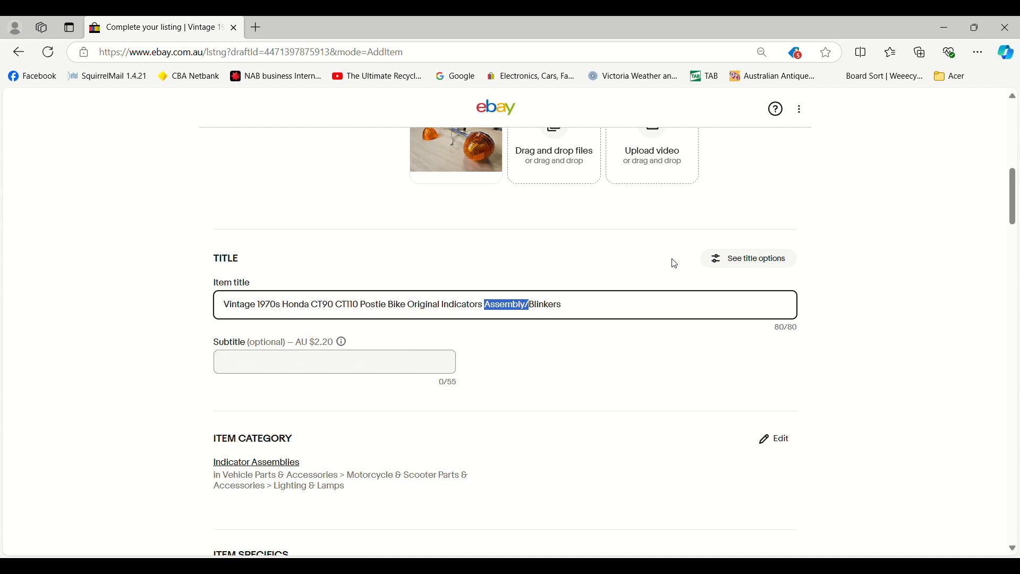
key("BackSpace")
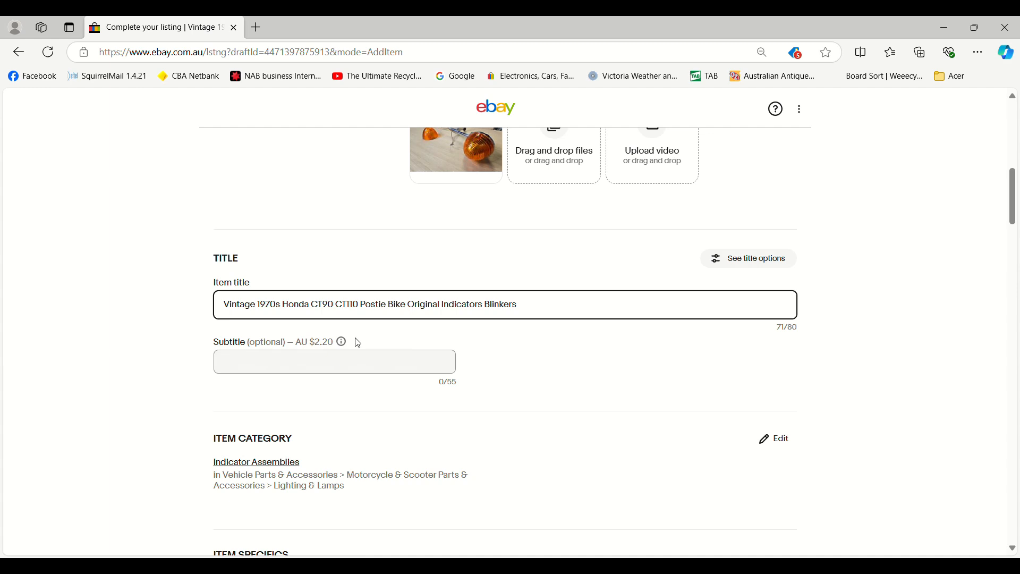
type("Motor")
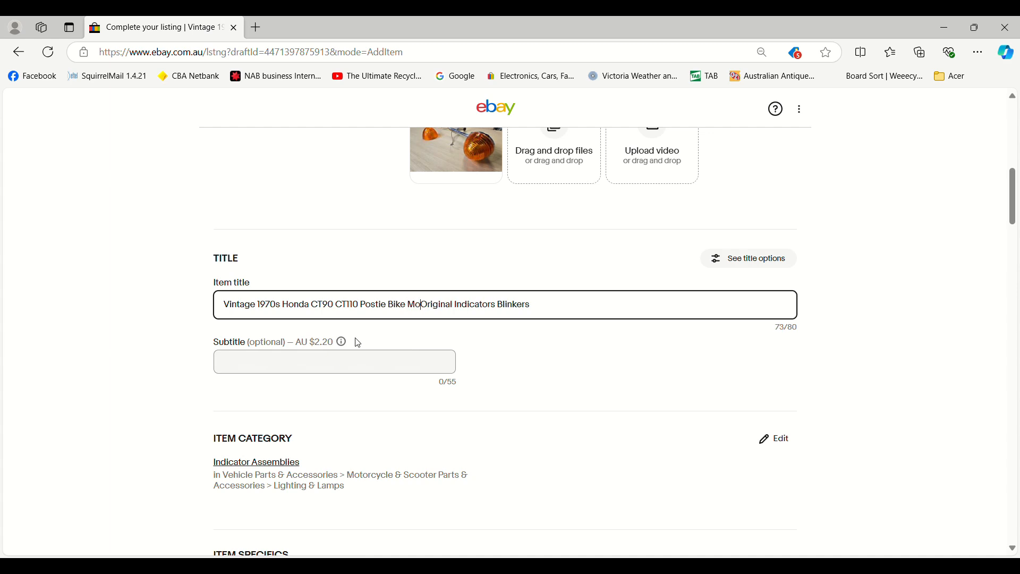
type("bike")
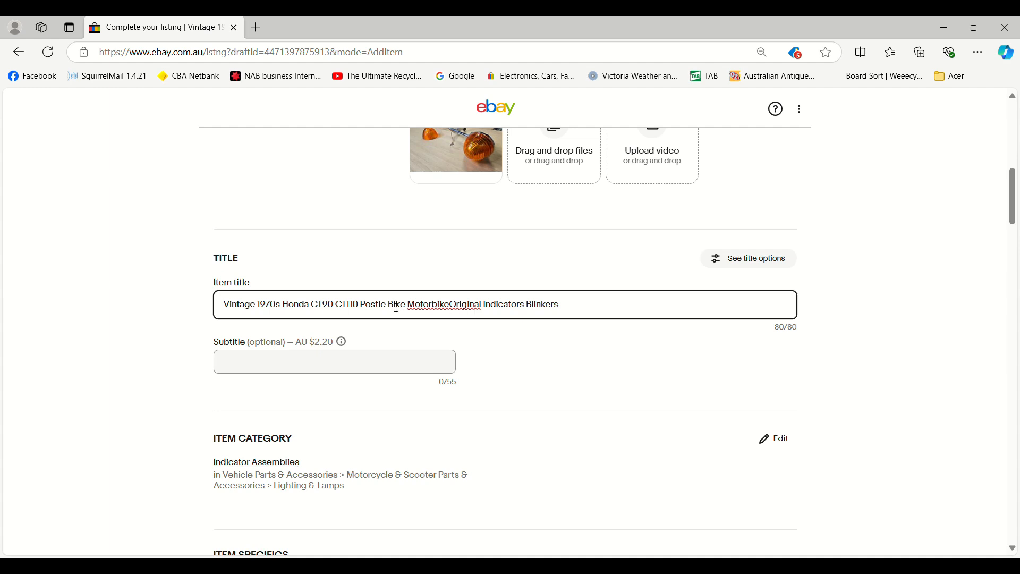
Shorten "1970s" to "70s" in the item title and add a space between "Motorbike" and "Original"
left_click(265, 308)
key("BackSpace")
key("BackSpace")
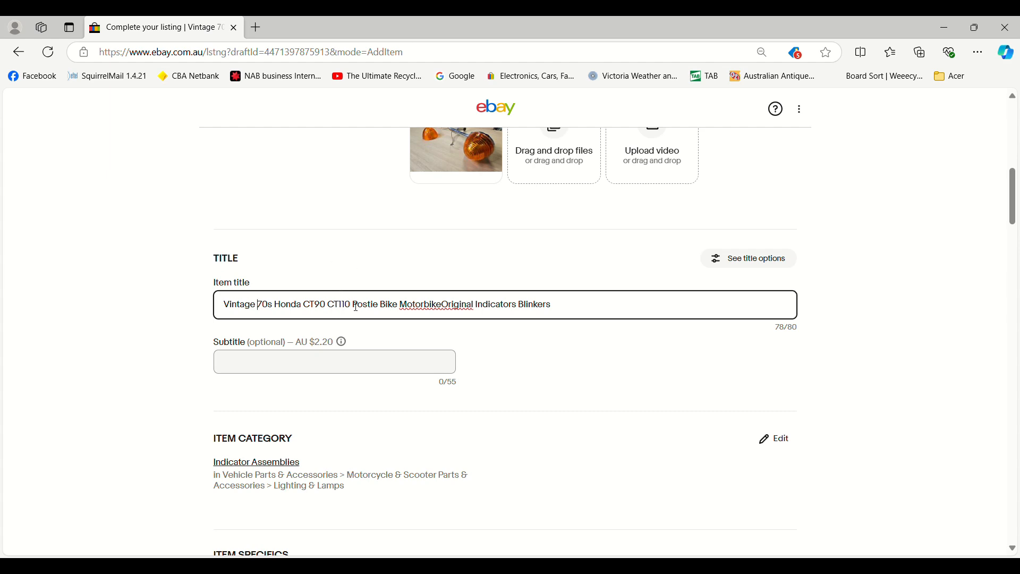
left_click(443, 308)
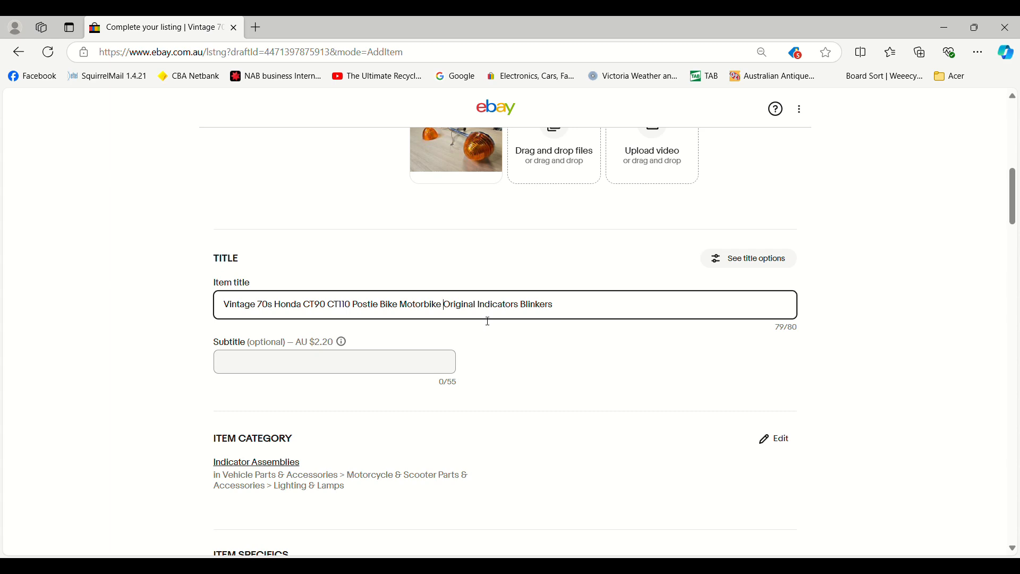
scroll(516, 331, "down", 2)
scroll(520, 332, "down", 15)
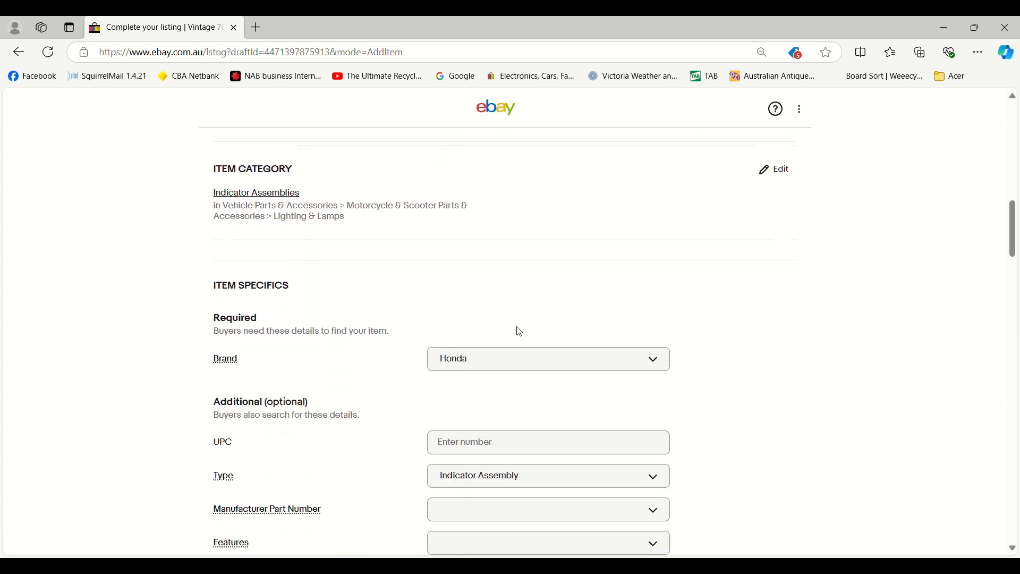
Set the auction's starting bid to AU $60 and turn off the option that allows buyers to make offers
scroll(520, 331, "down", 5)
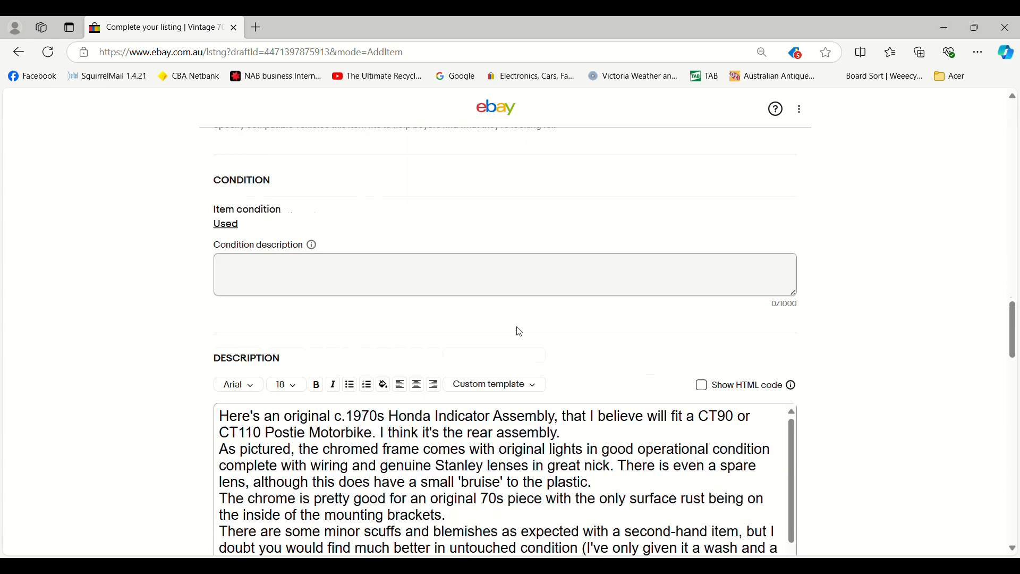
scroll(510, 372, "down", 2)
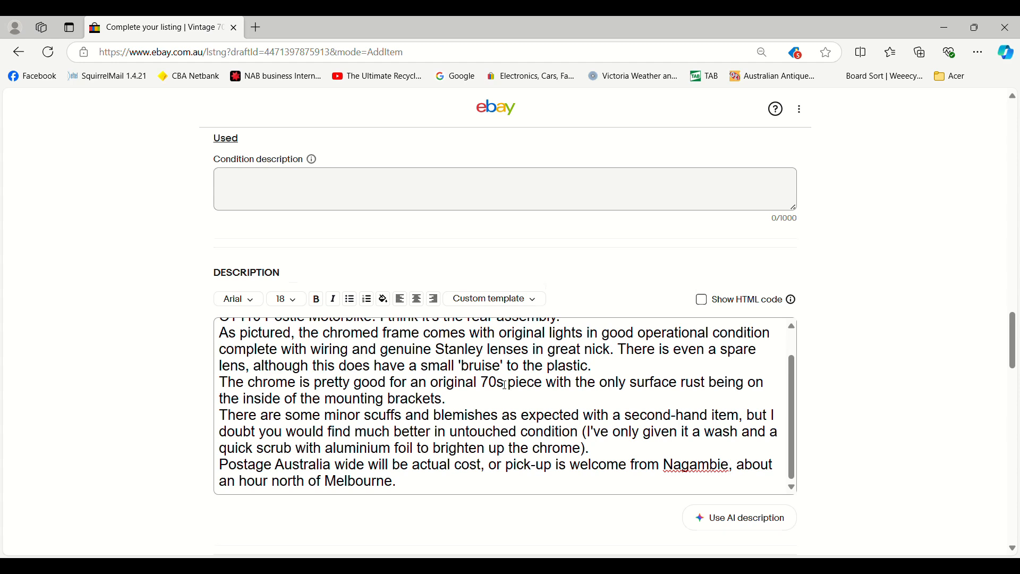
scroll(505, 383, "down", 5)
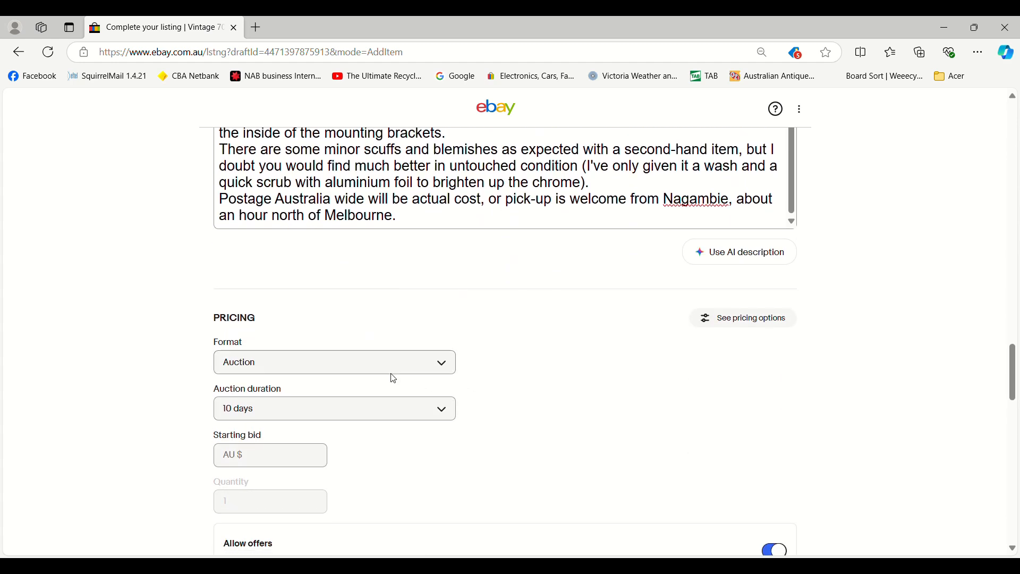
scroll(383, 402, "down", 3)
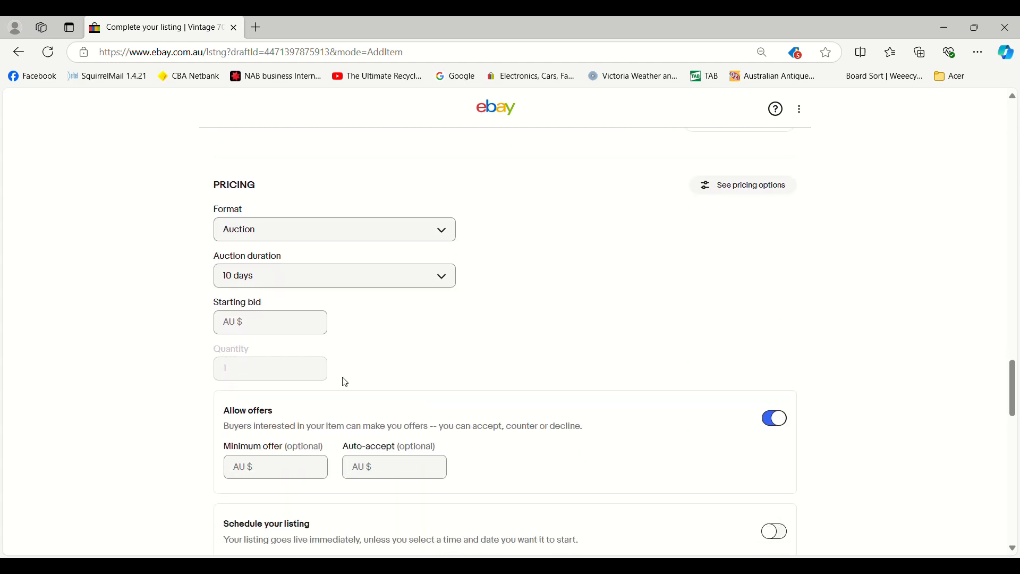
left_click(284, 330)
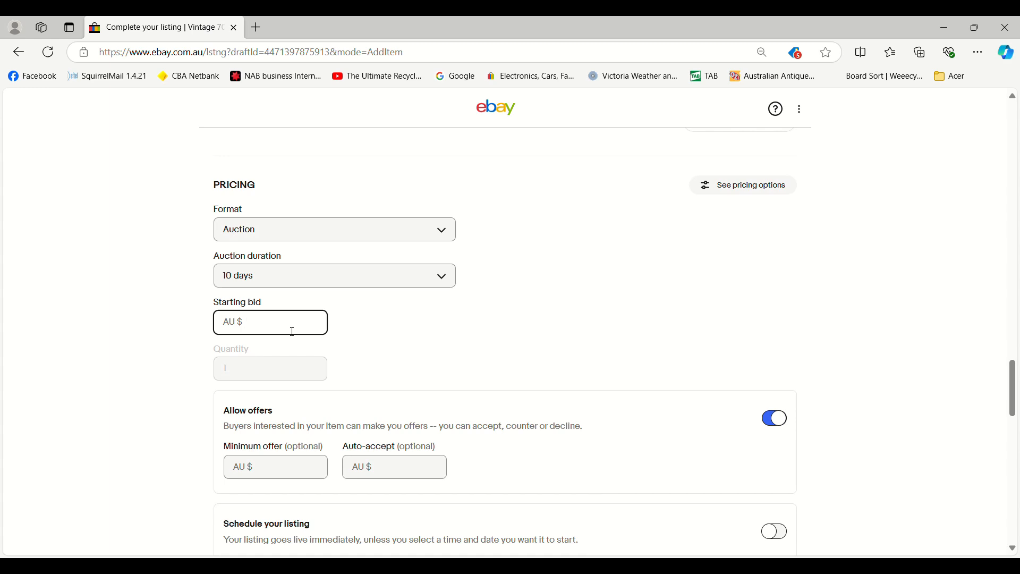
type("60")
left_click(772, 425)
Change the listing's postage policy to "Calculated - Aust Post Standard Parcel"
scroll(690, 413, "down", 3)
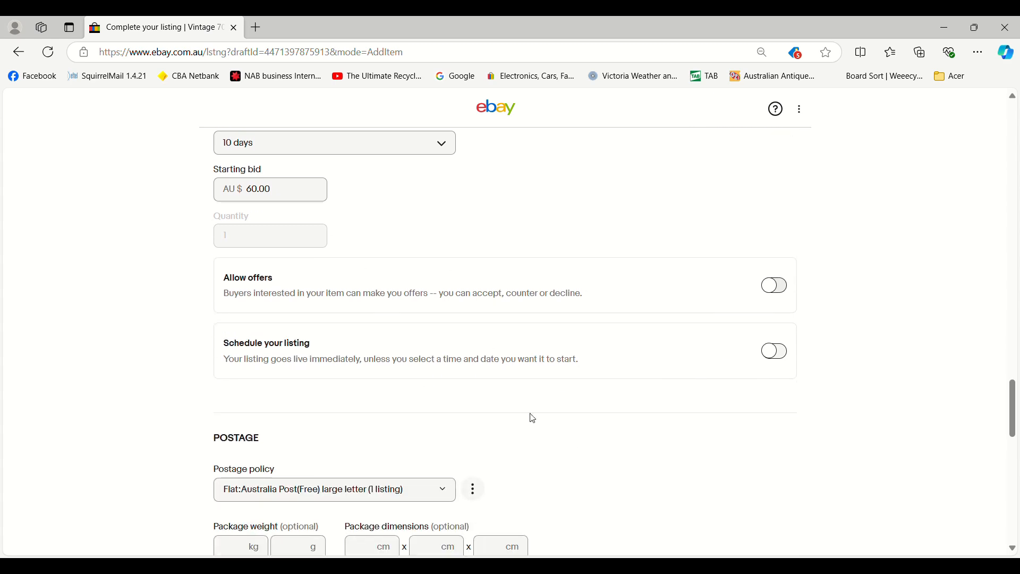
scroll(533, 418, "down", 1)
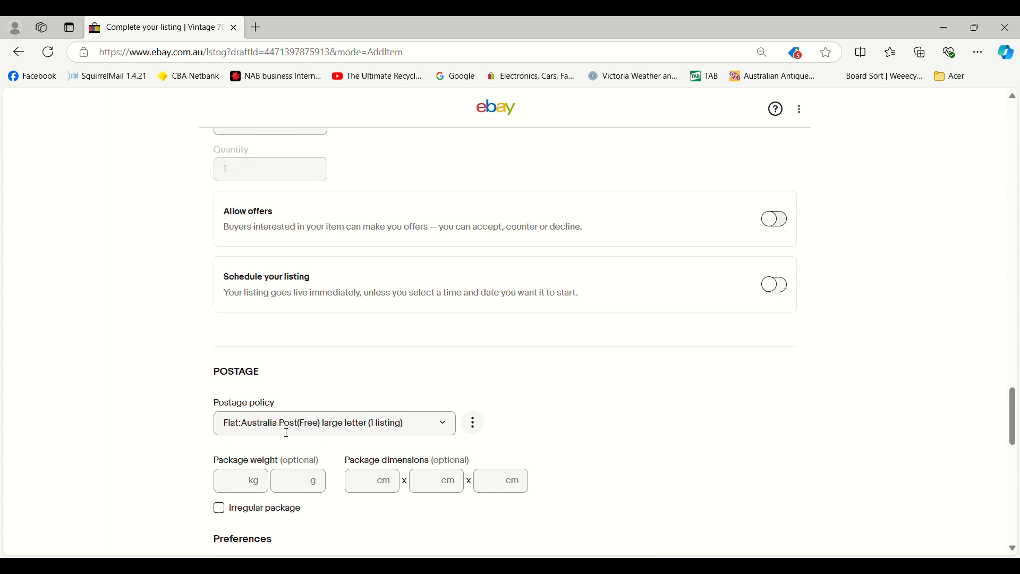
left_click(448, 432)
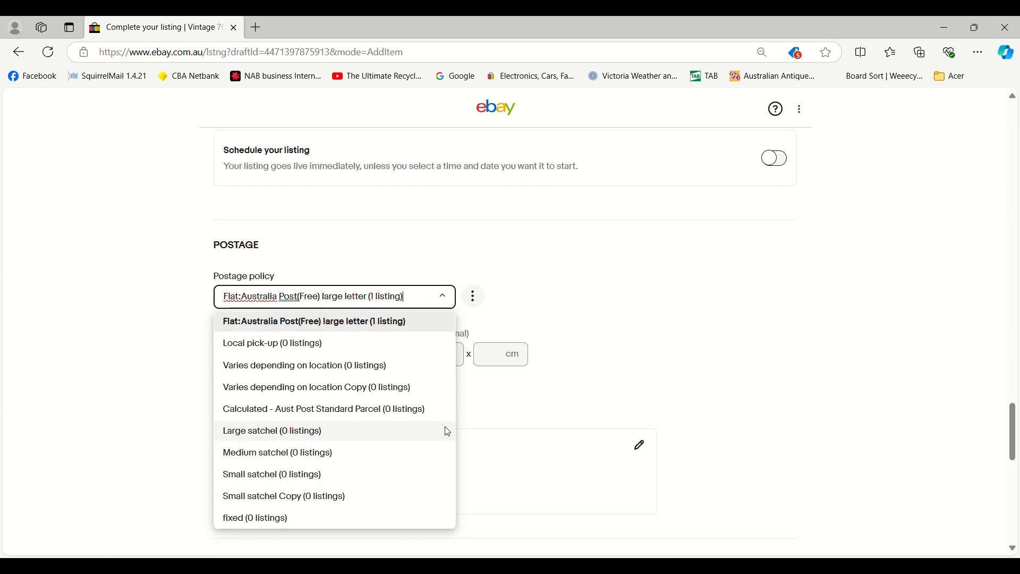
left_click(315, 411)
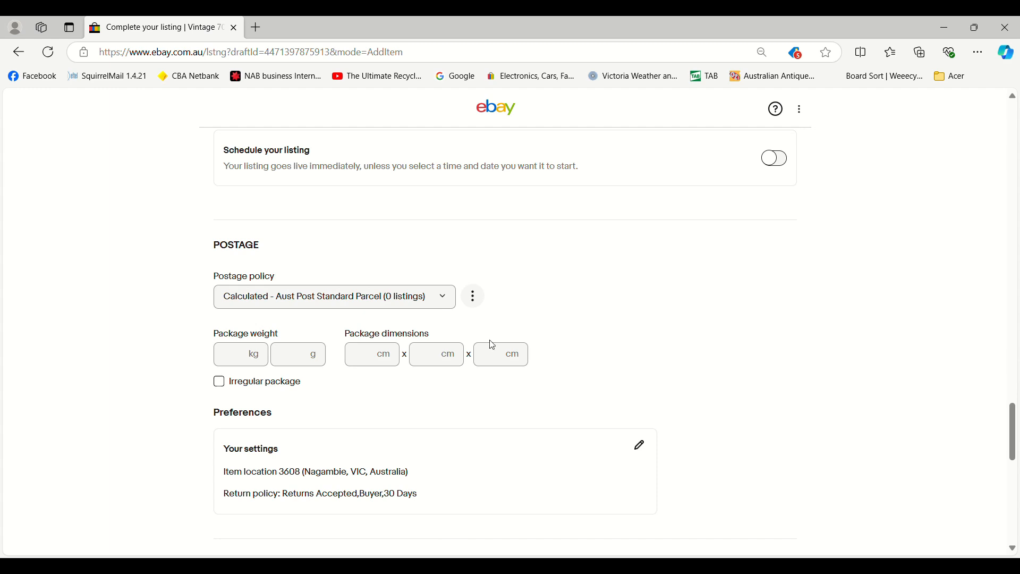
Enter a package weight of 1 kg 200 g and package dimensions of 41 x 30 x 8 cm
left_click(243, 361)
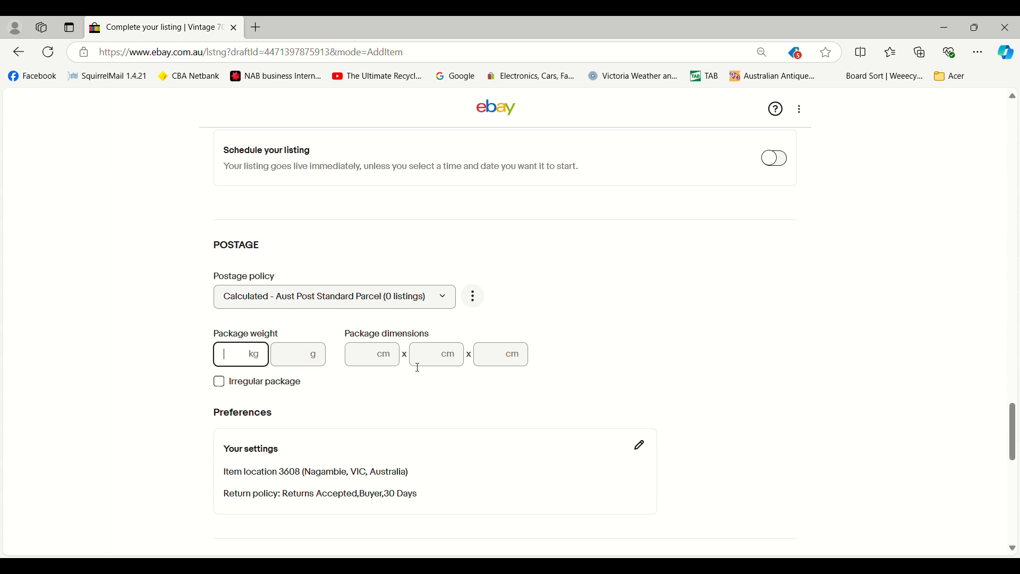
scroll(344, 389, "down", 1)
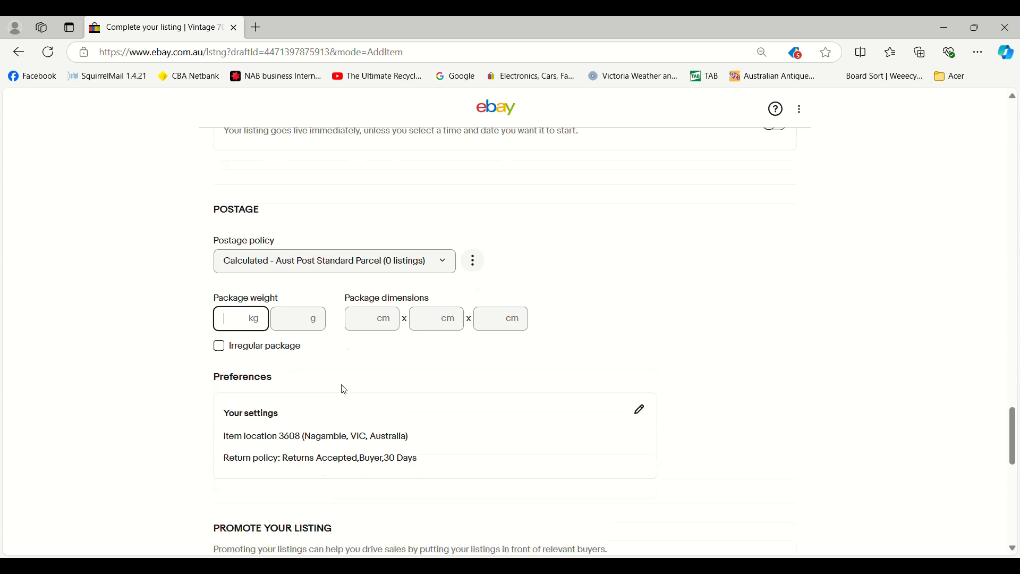
scroll(344, 390, "down", 4)
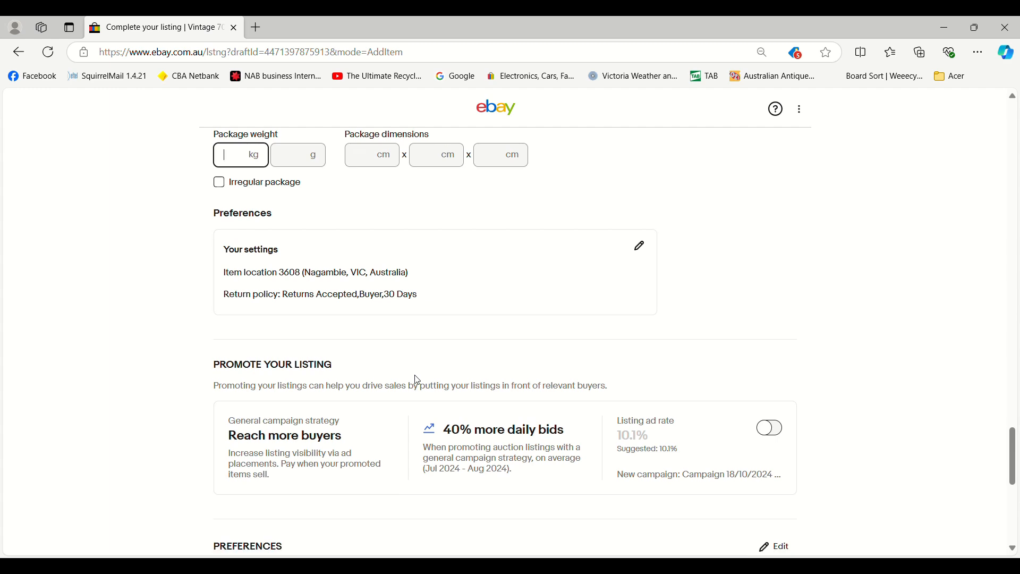
scroll(417, 380, "down", 5)
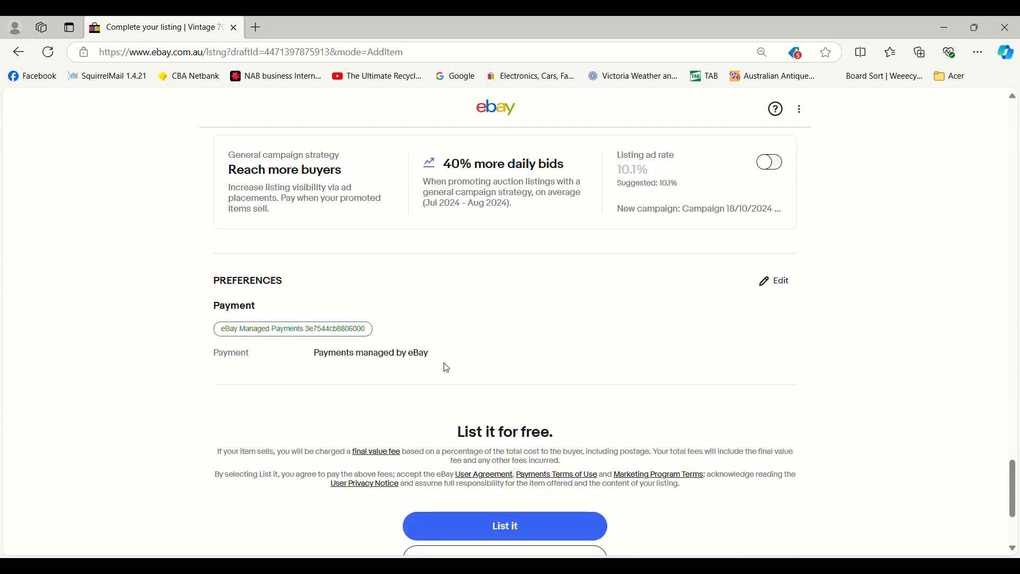
scroll(447, 368, "down", 1)
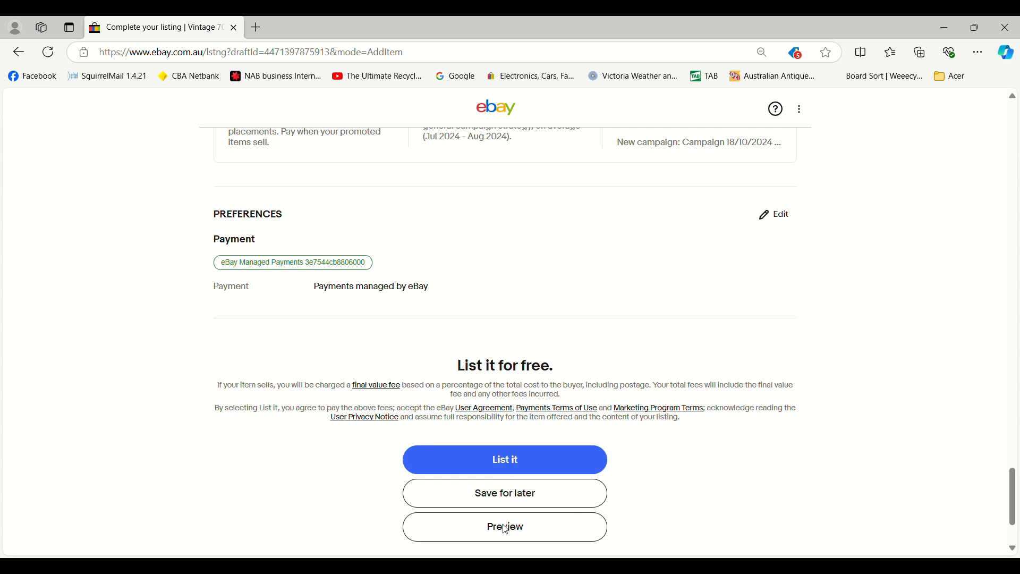
scroll(537, 366, "up", 9)
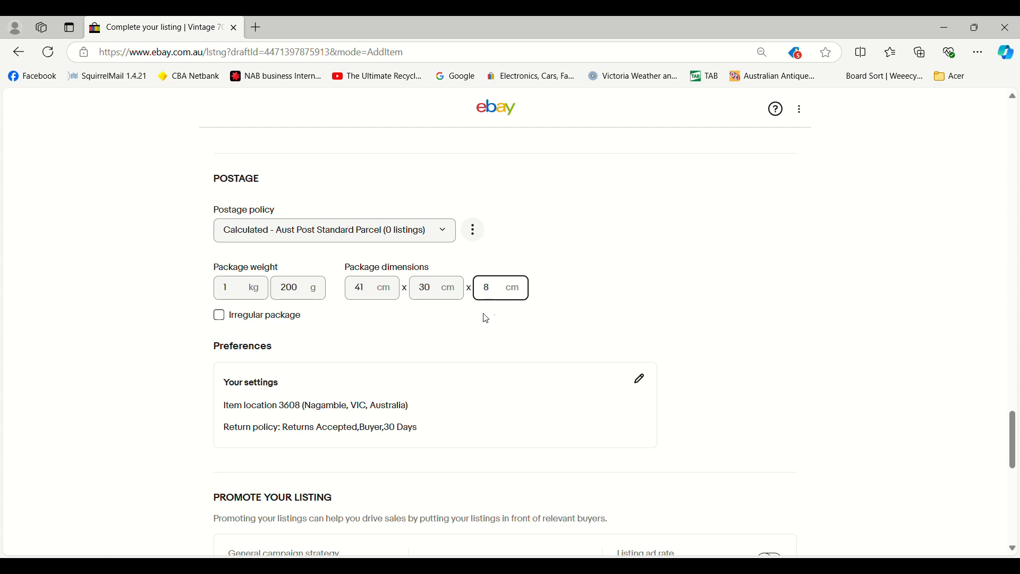
Preview the listing and check its photos, title, price, postage and returns, item specifics and seller description
scroll(584, 336, "down", 2)
scroll(584, 336, "down", 6)
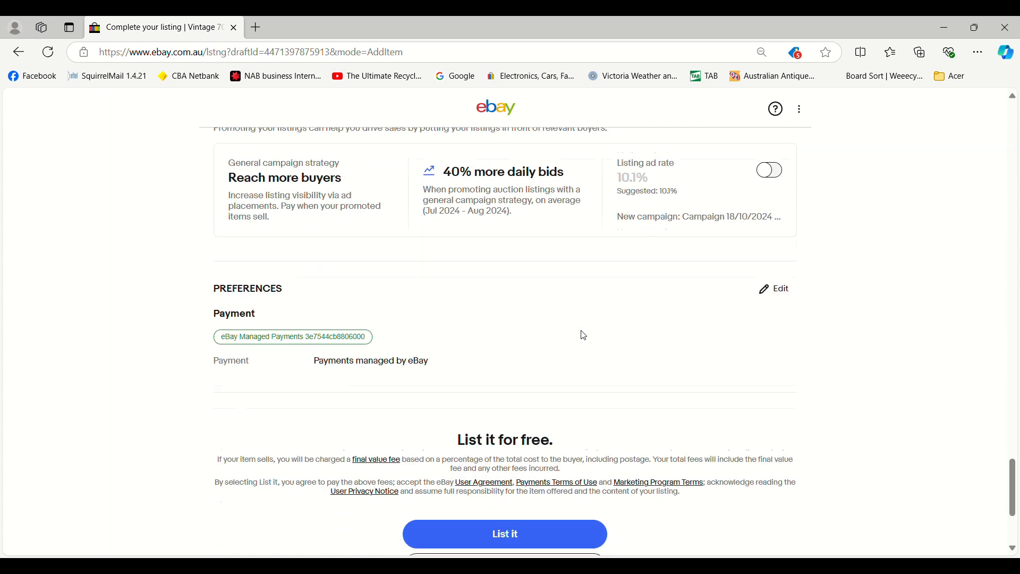
scroll(584, 336, "down", 3)
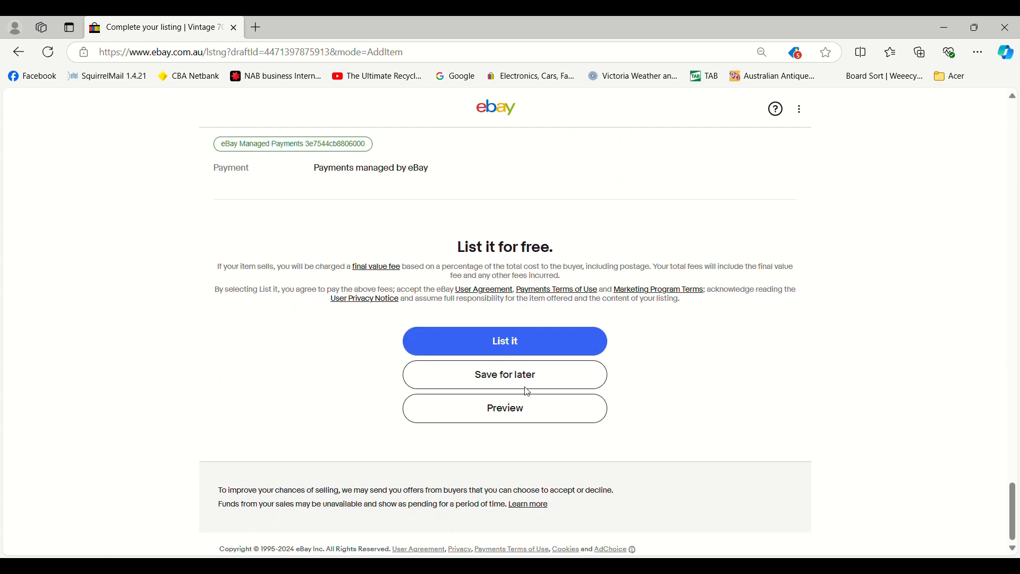
left_click(506, 408)
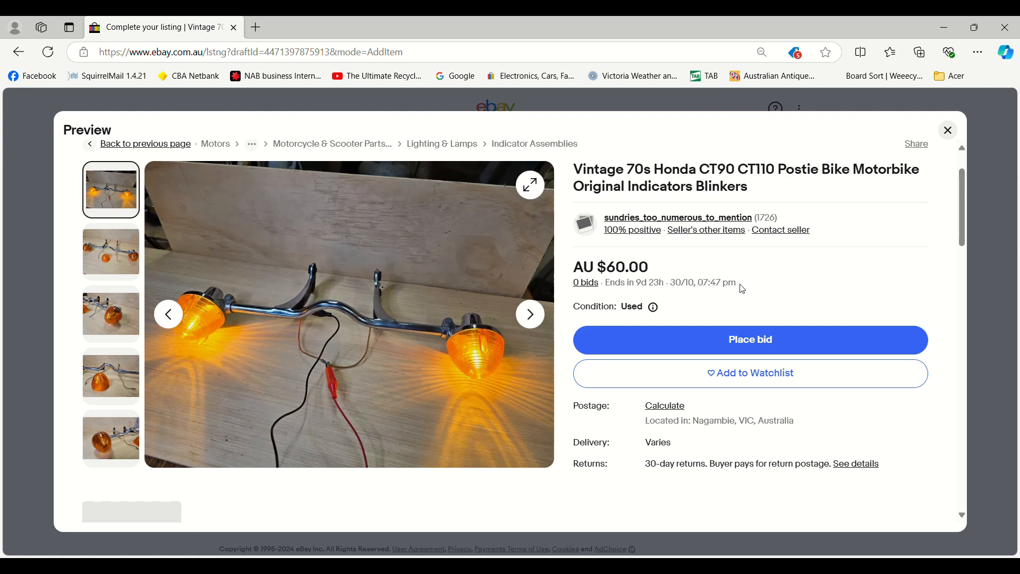
scroll(741, 286, "down", 1)
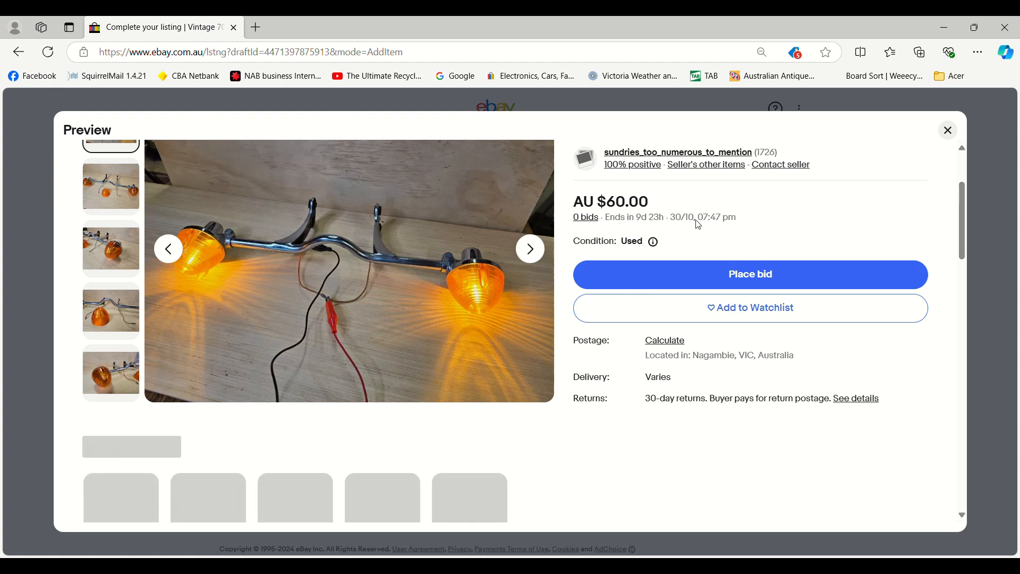
scroll(697, 228, "down", 2)
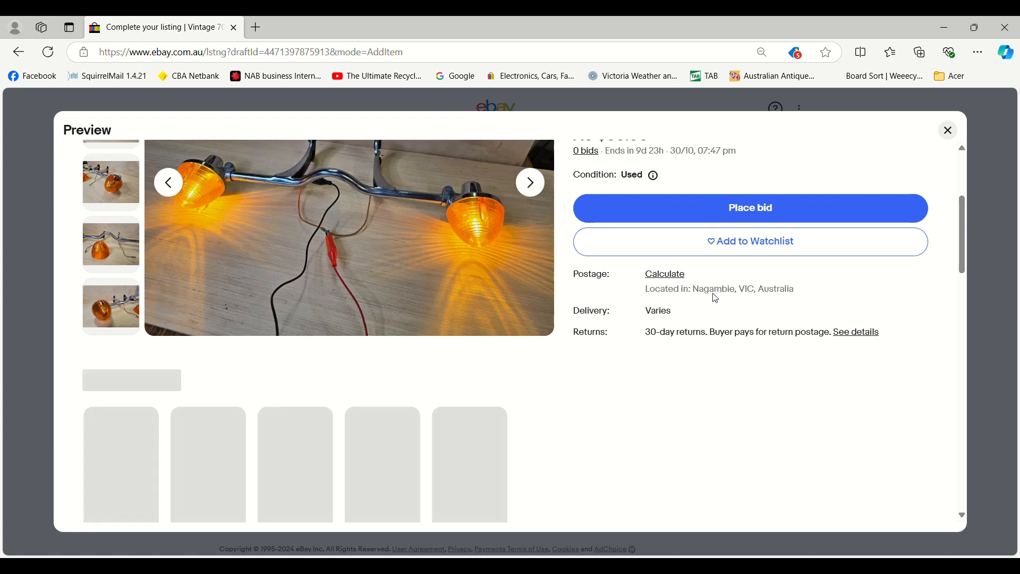
scroll(706, 359, "down", 1)
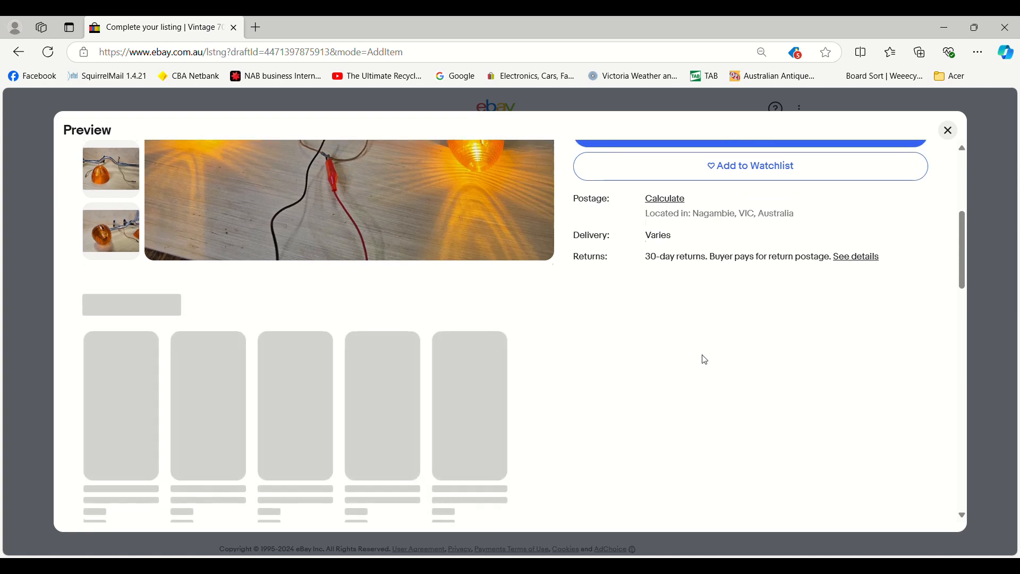
scroll(706, 360, "down", 7)
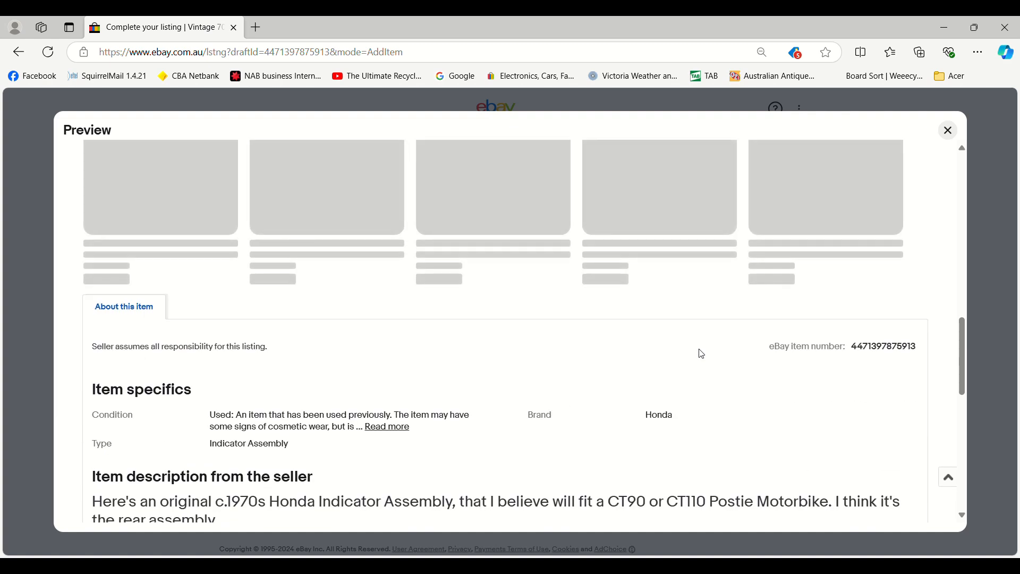
scroll(701, 354, "down", 4)
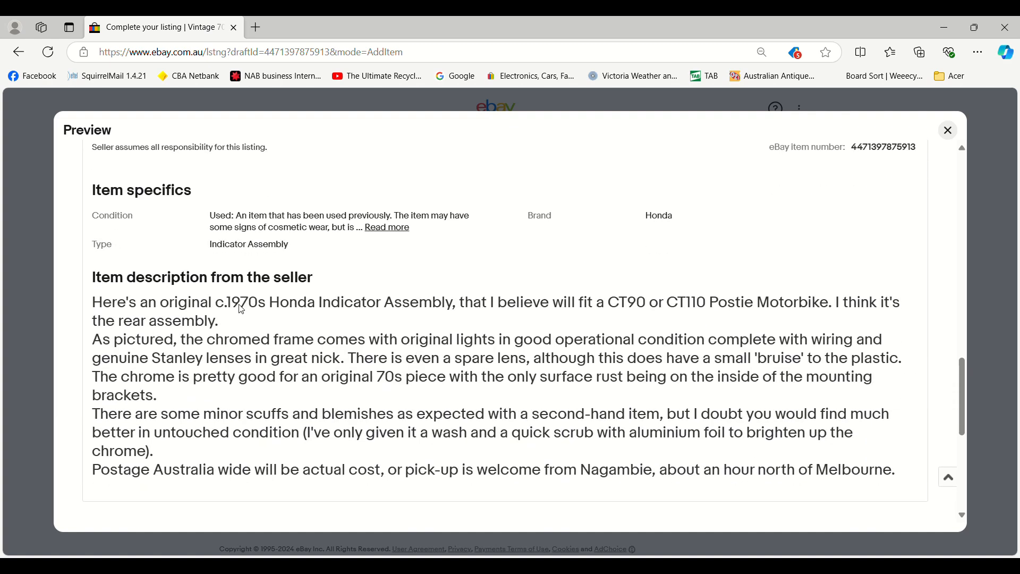
scroll(510, 386, "down", 1)
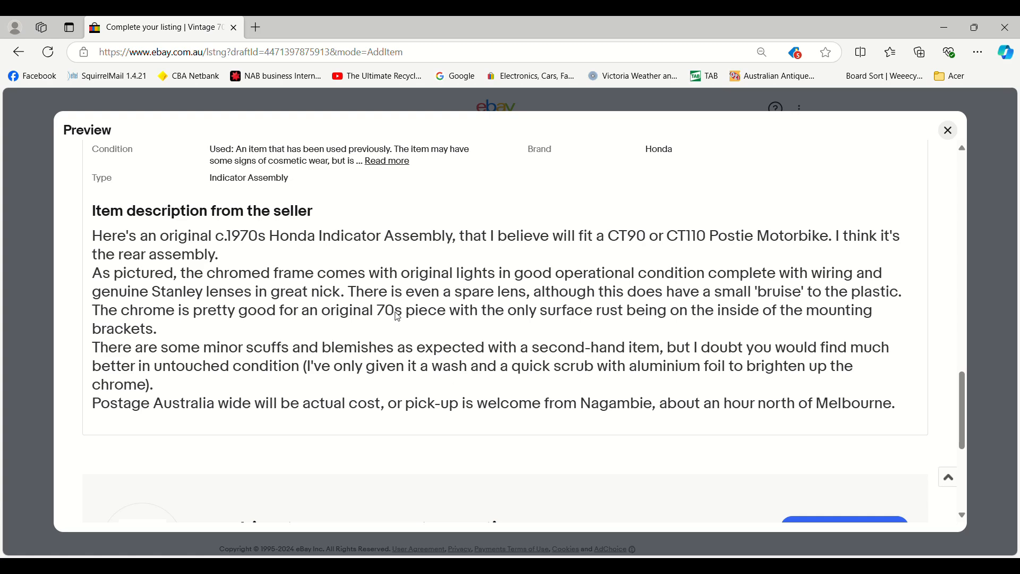
scroll(425, 319, "up", 1)
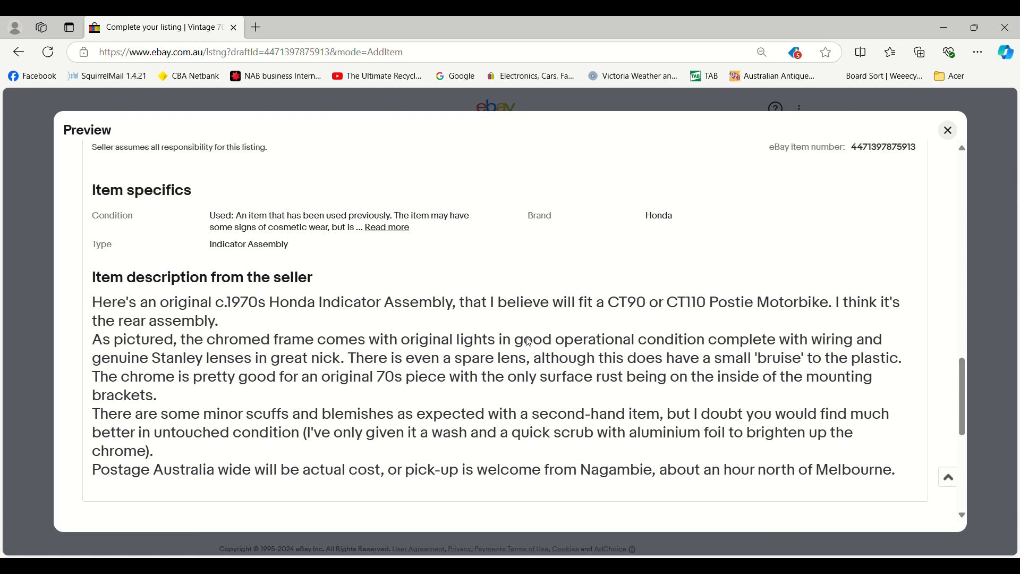
scroll(529, 342, "up", 6)
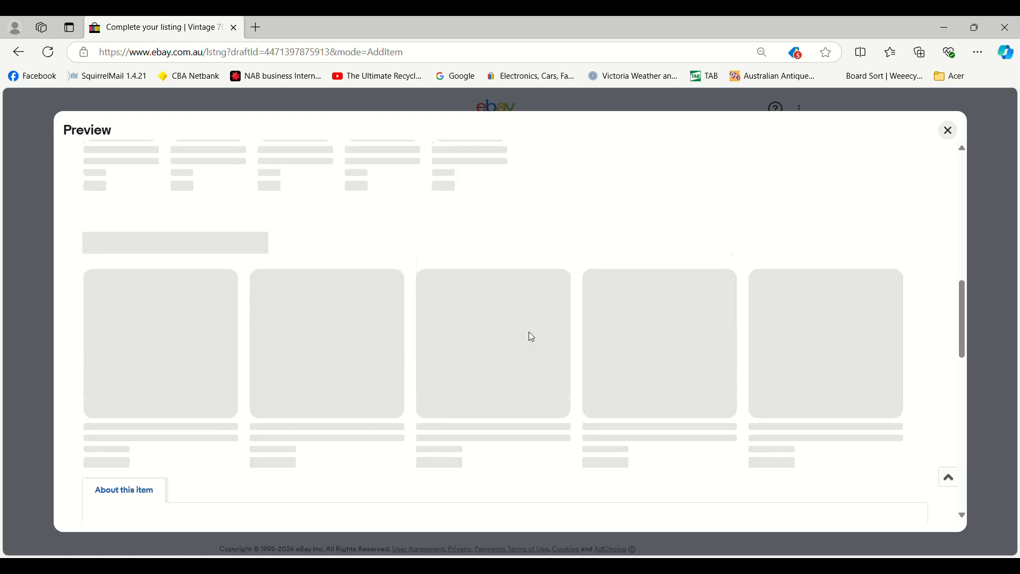
Go through the whole preview once more, from the main photo to the seller information, and close it
scroll(531, 336, "up", 10)
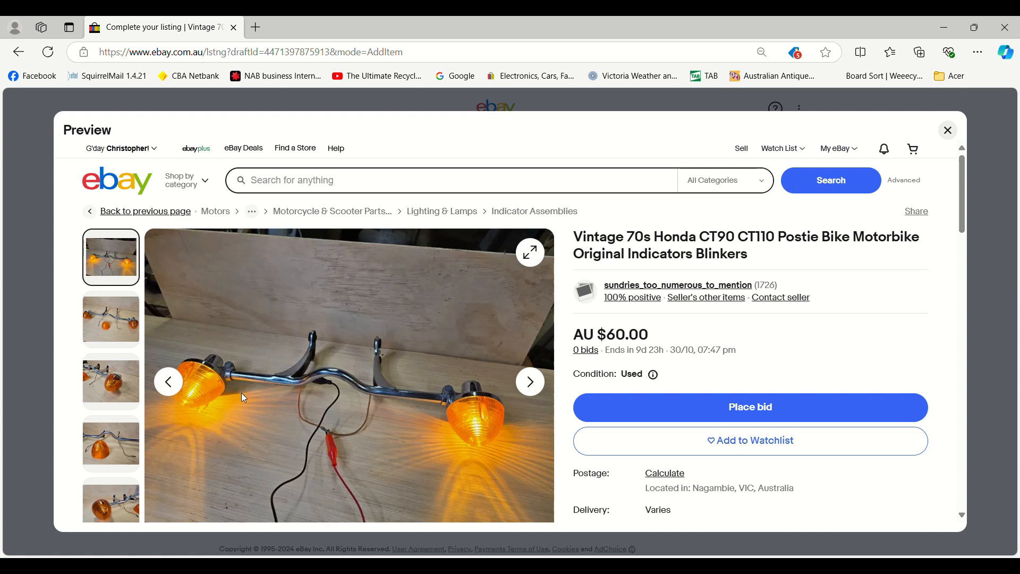
scroll(445, 353, "down", 2)
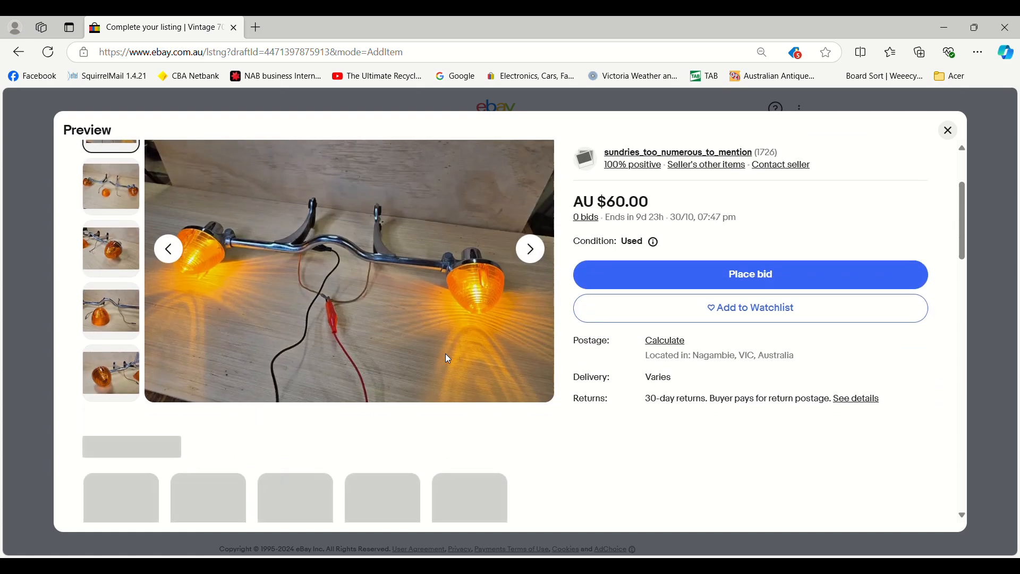
scroll(449, 359, "down", 2)
scroll(510, 338, "down", 2)
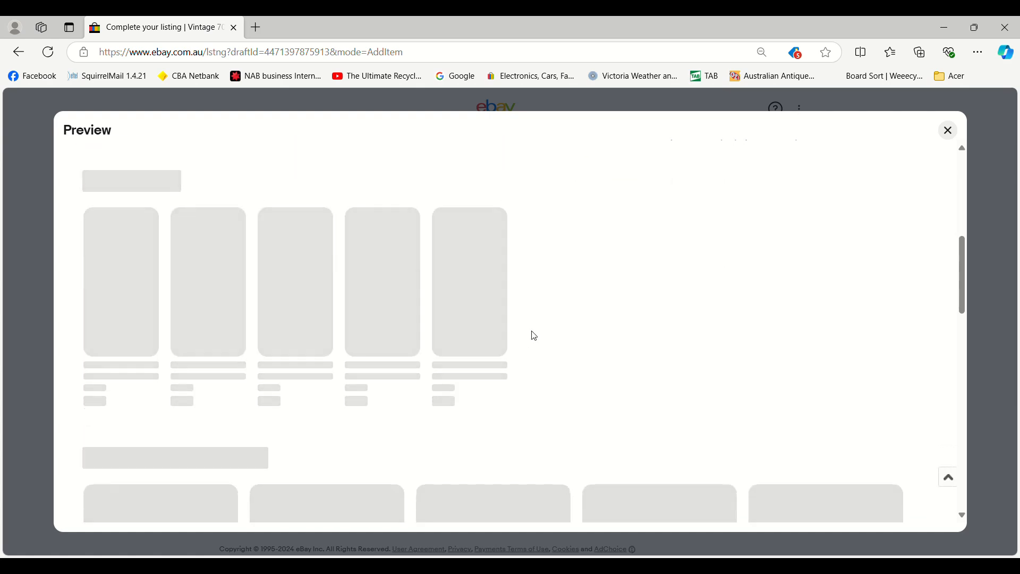
scroll(534, 335, "down", 8)
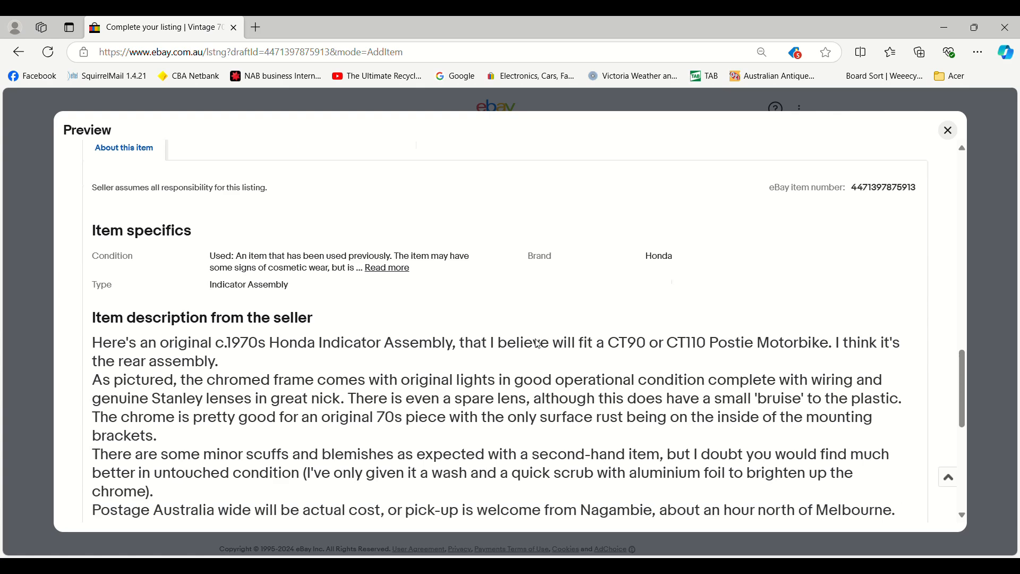
scroll(538, 344, "down", 5)
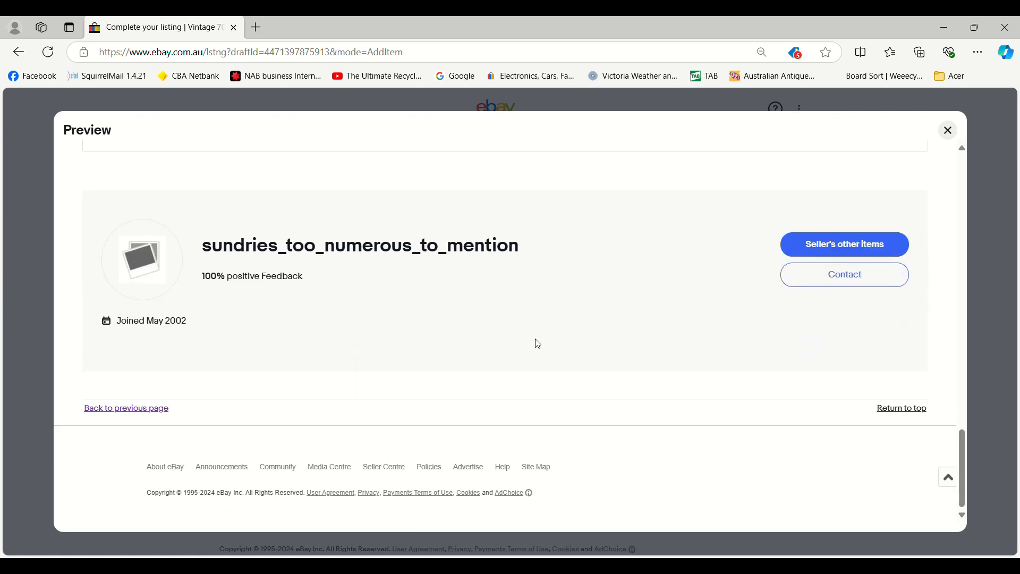
scroll(538, 345, "up", 15)
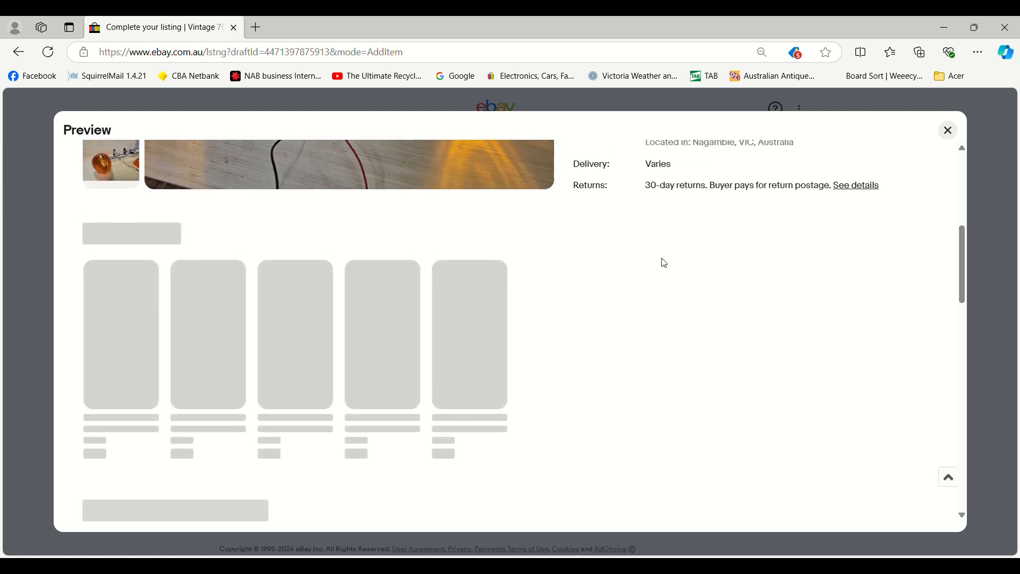
scroll(664, 263, "up", 6)
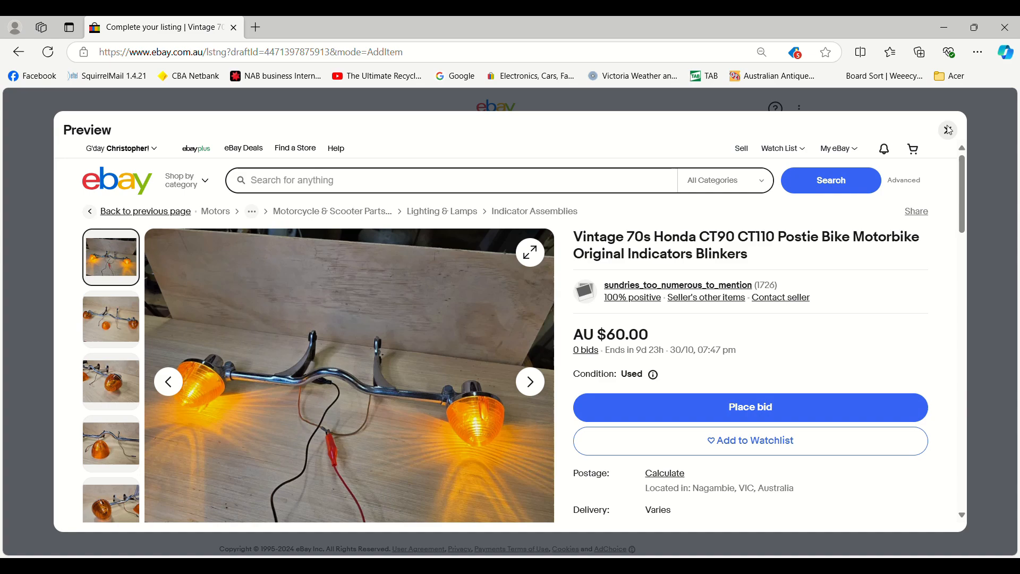
left_click(950, 130)
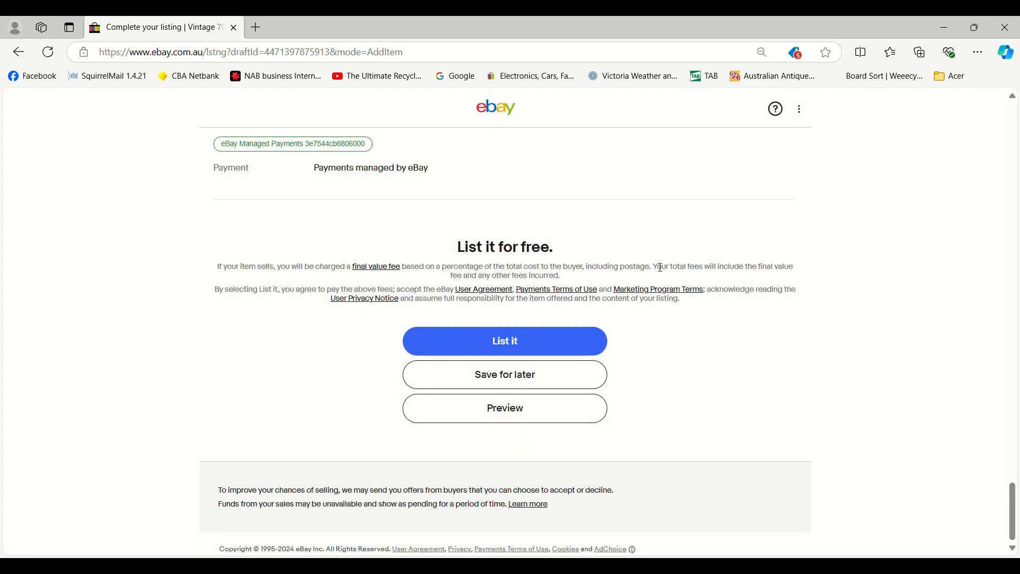
Publish the auction listing, dismiss the confirmation and show the new listing among the active items
scroll(603, 282, "up", 5)
scroll(606, 289, "down", 2)
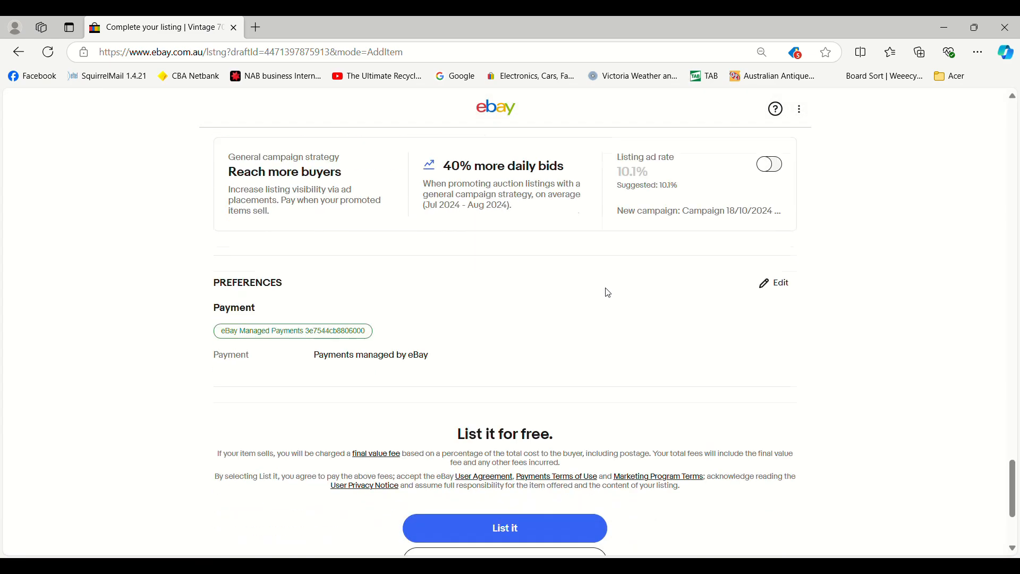
left_click(515, 469)
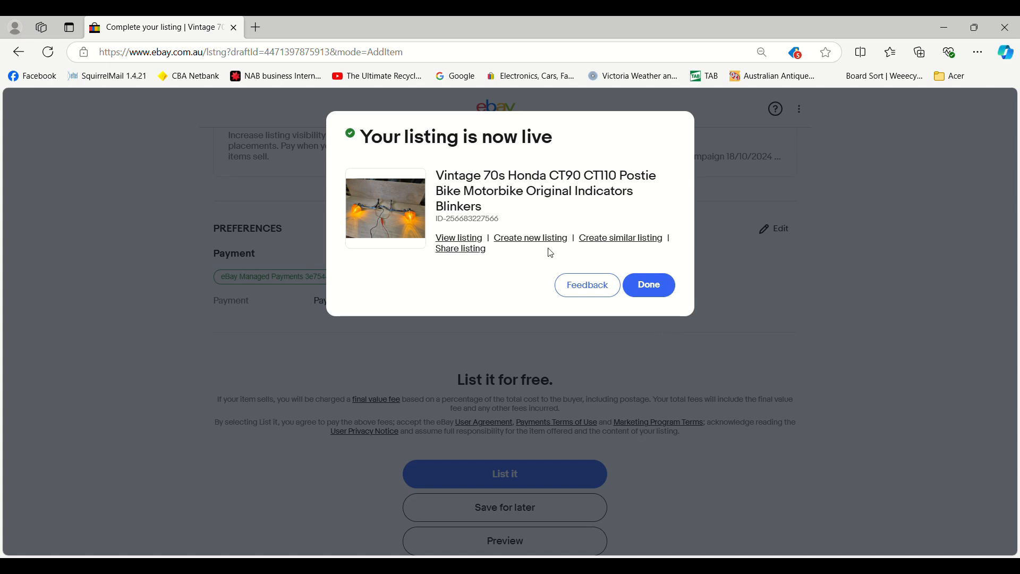
left_click(650, 286)
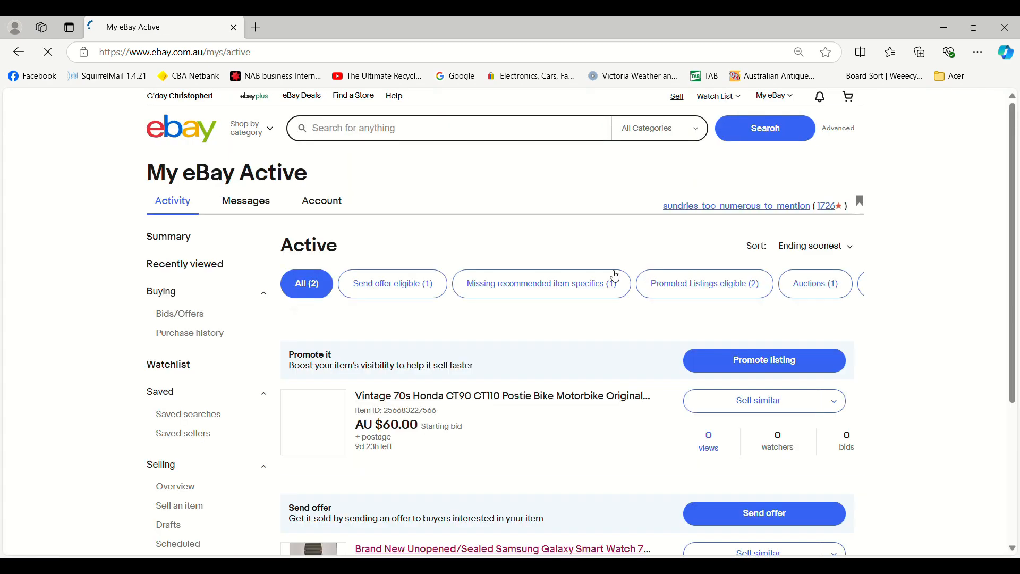
scroll(402, 330, "down", 2)
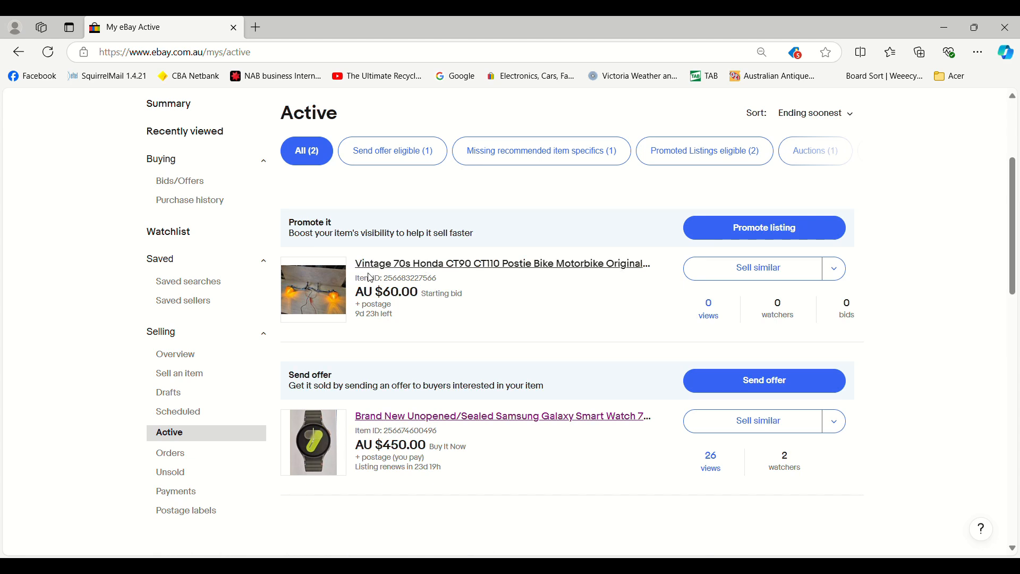